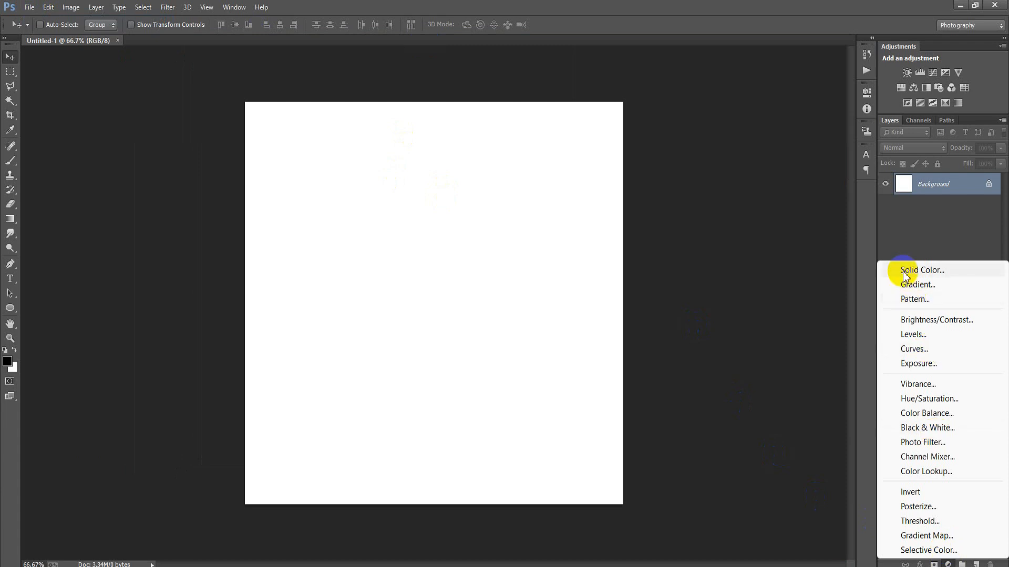
# Add an off-white Solid Color fill layer above the background and put it in a collapsed group.
pyautogui.moveTo(734, 270); pyautogui.dragTo(643, 235)
pyautogui.click(909, 224)
pyautogui.press('v')
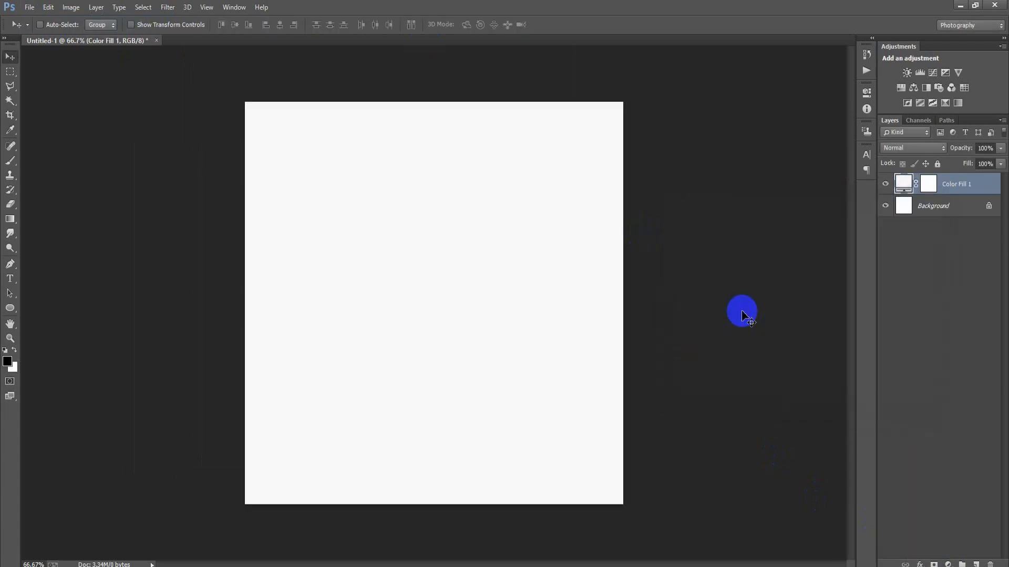
pyautogui.hotkey('ctrl', 'g')
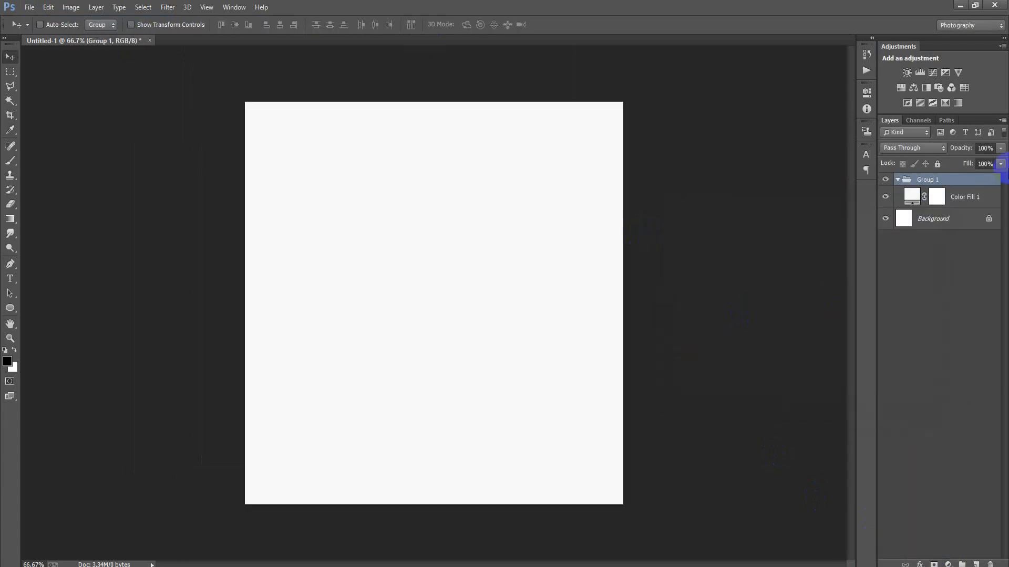
pyautogui.click(900, 179)
# Place the grey concrete texture image, whose file name ends in 01, as a linked layer above Group 1.
pyautogui.click(30, 6)
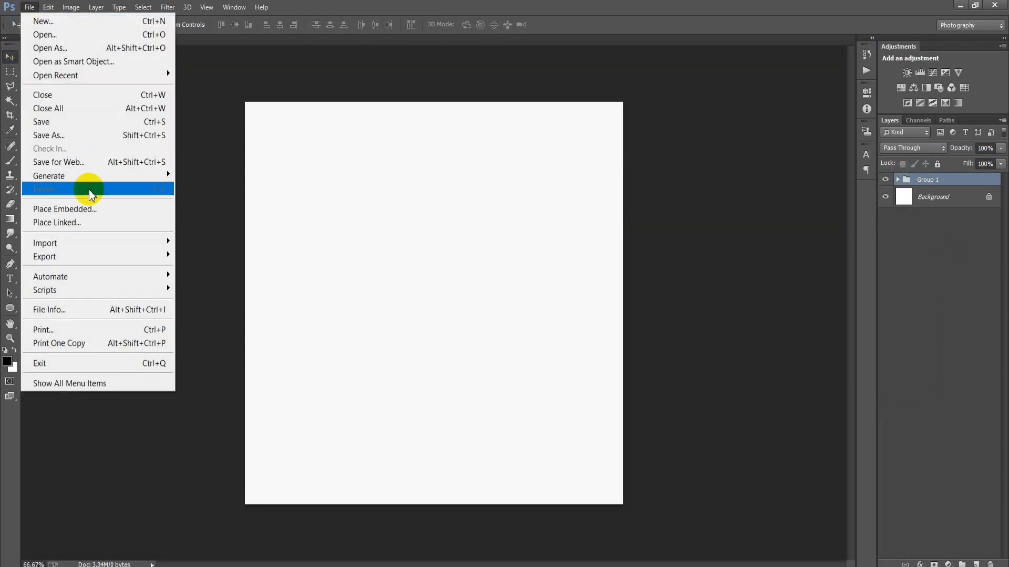
pyautogui.click(98, 222)
pyautogui.click(664, 126)
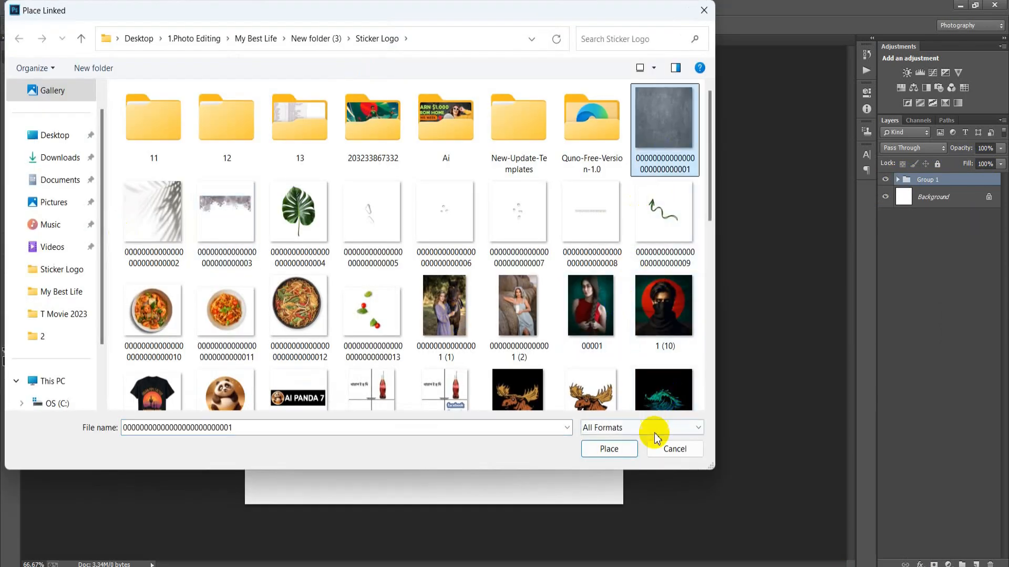
pyautogui.click(617, 448)
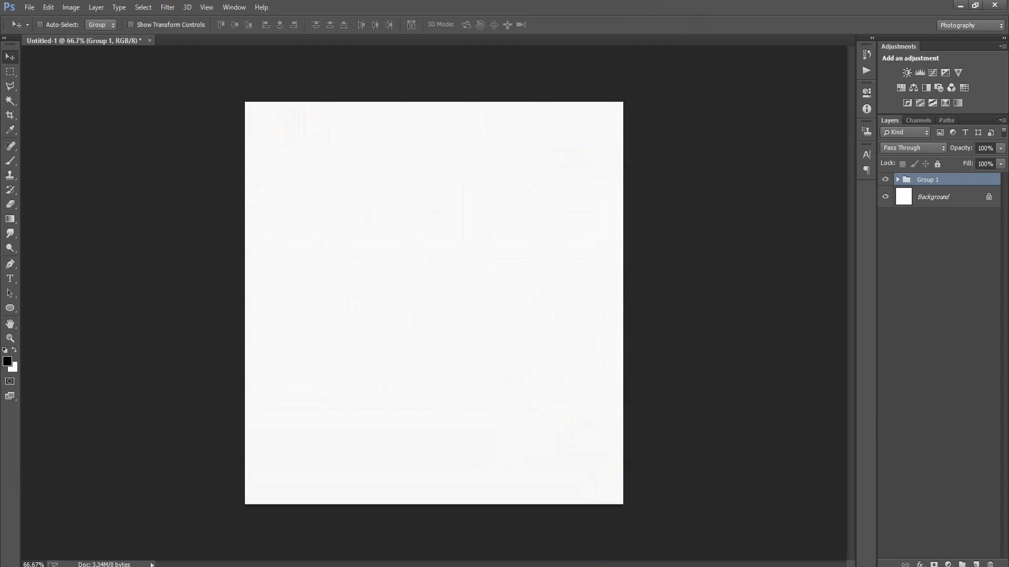
pyautogui.click(391, 24)
# Rasterize the concrete texture layer and set its blend mode to Color Dodge.
pyautogui.rightClick(967, 189)
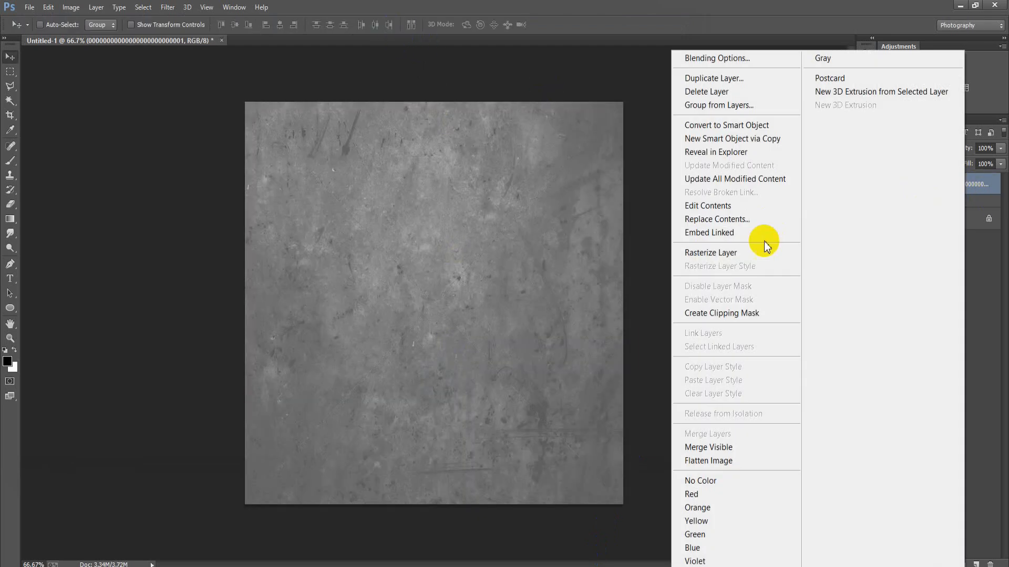
pyautogui.click(725, 255)
pyautogui.moveTo(913, 148)
pyautogui.mouseDown()
pyautogui.moveTo(895, 352)
pyautogui.moveTo(899, 290)
pyautogui.moveTo(918, 283)
pyautogui.mouseUp()
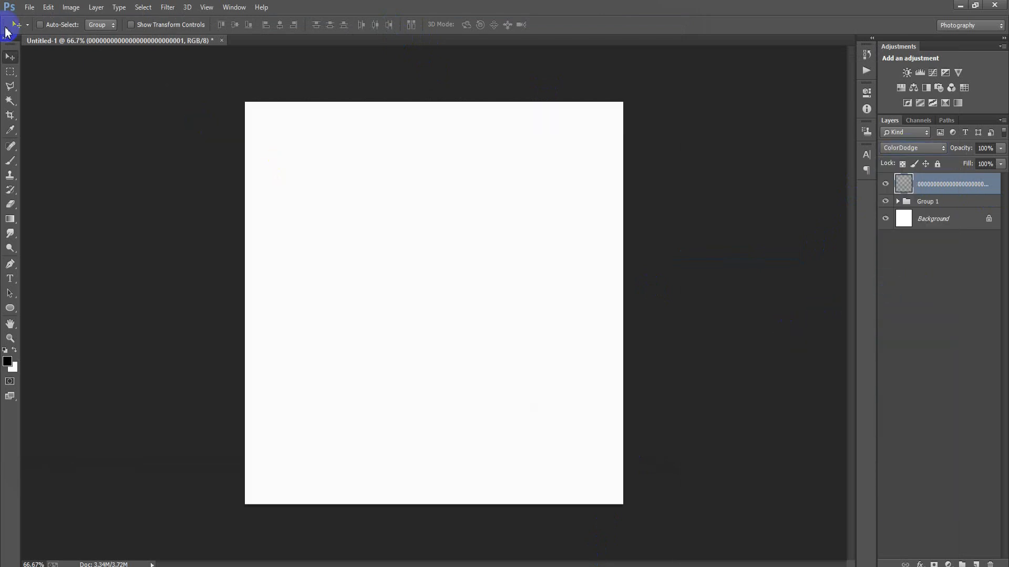
# Place the palm-leaf shadow image, whose file name ends in 02, as a linked layer covering the canvas.
pyautogui.click(27, 11)
pyautogui.click(54, 223)
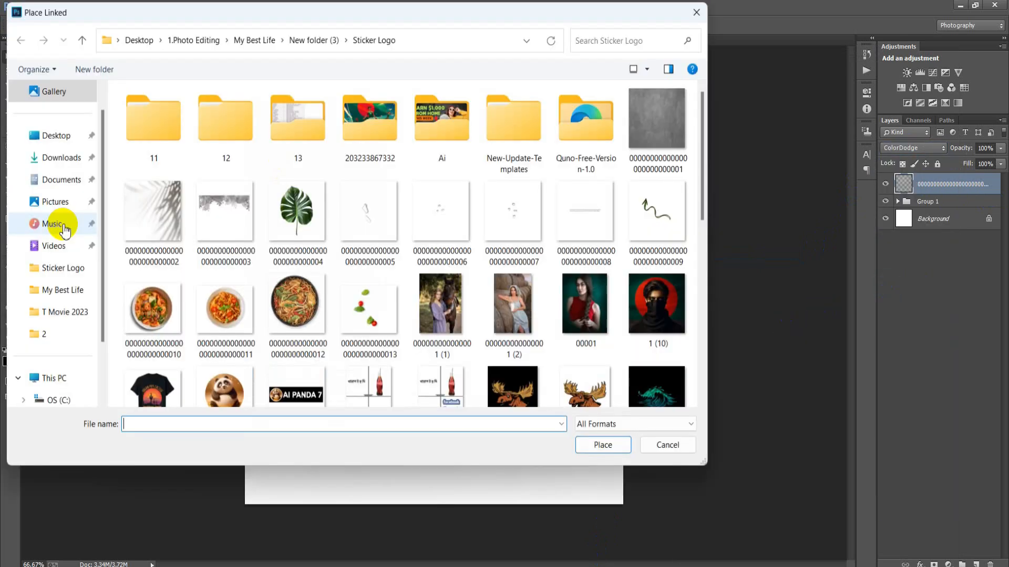
pyautogui.click(153, 213)
pyautogui.click(609, 449)
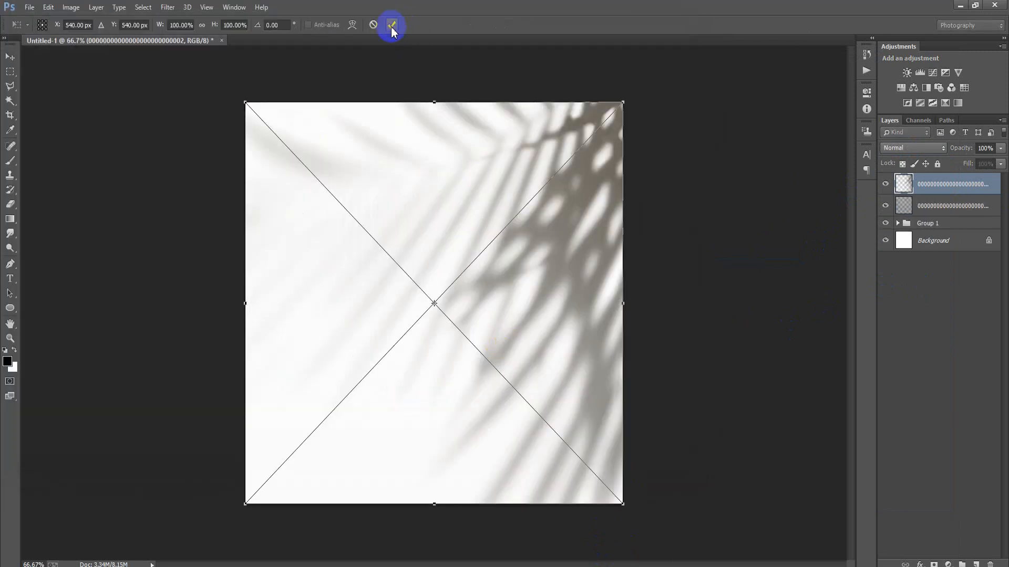
pyautogui.click(391, 29)
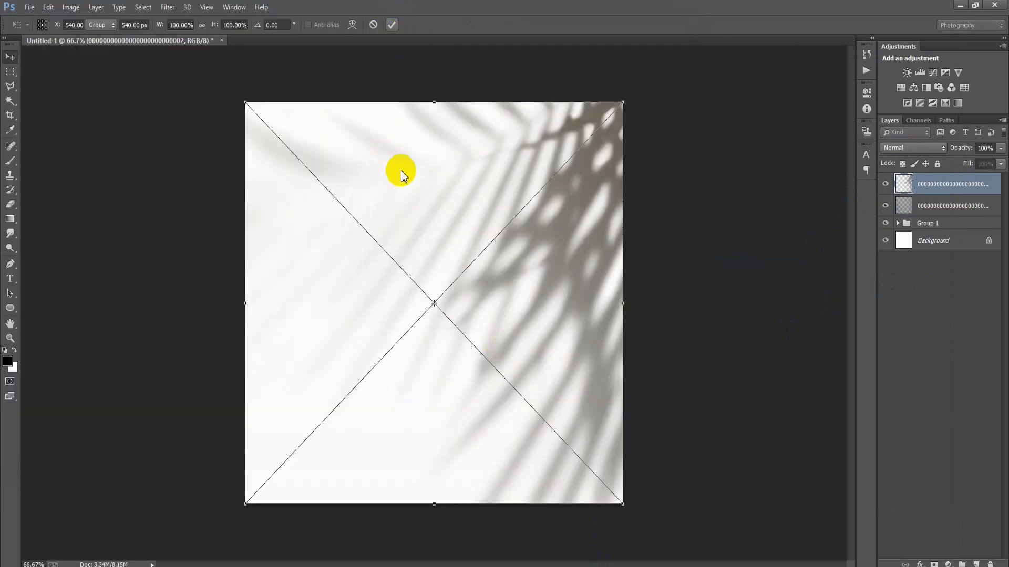
# Rasterize the palm-leaf shadow layer and set its blend mode to Multiply.
pyautogui.rightClick(940, 187)
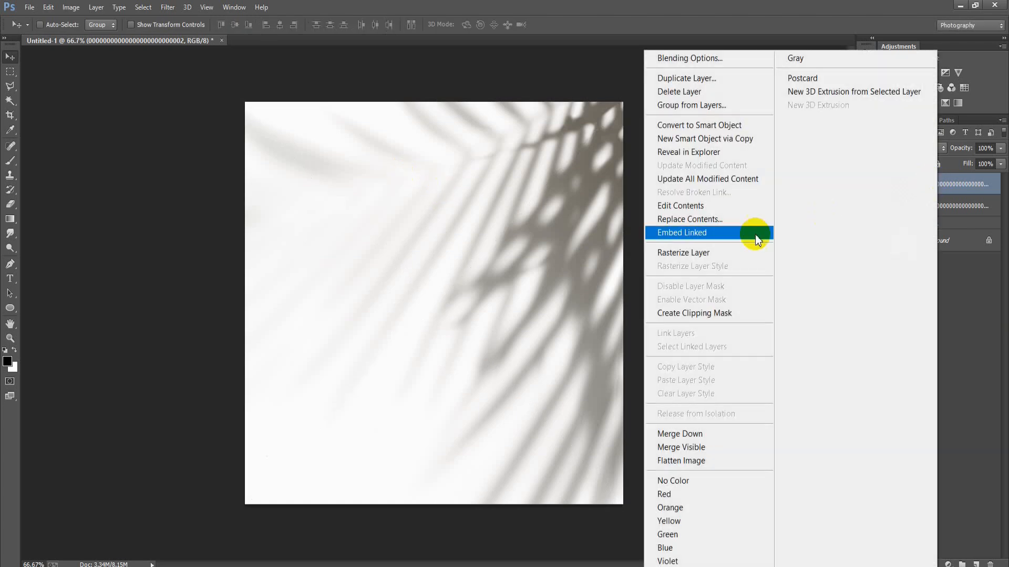
pyautogui.click(722, 254)
pyautogui.click(904, 149)
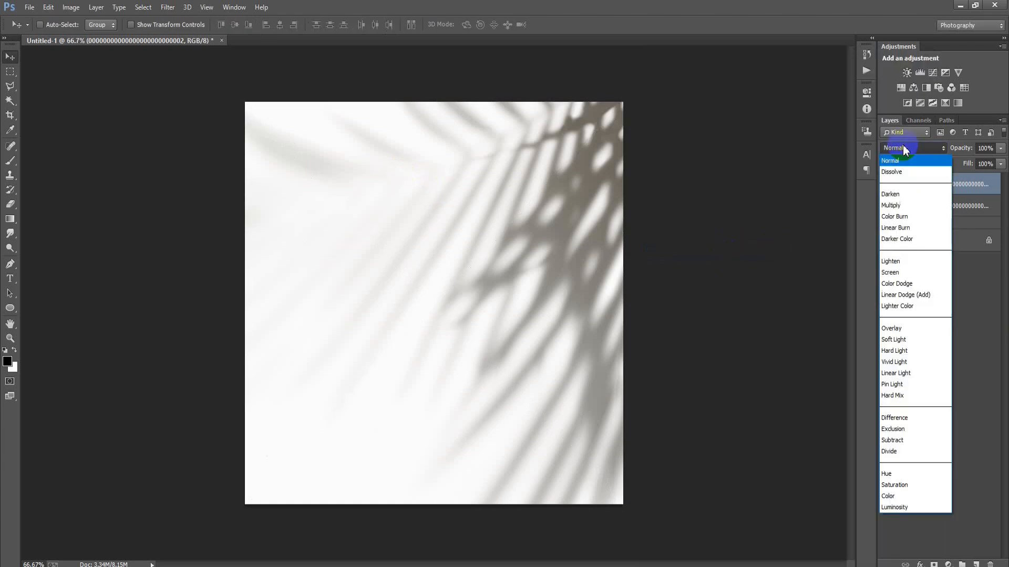
pyautogui.click(904, 196)
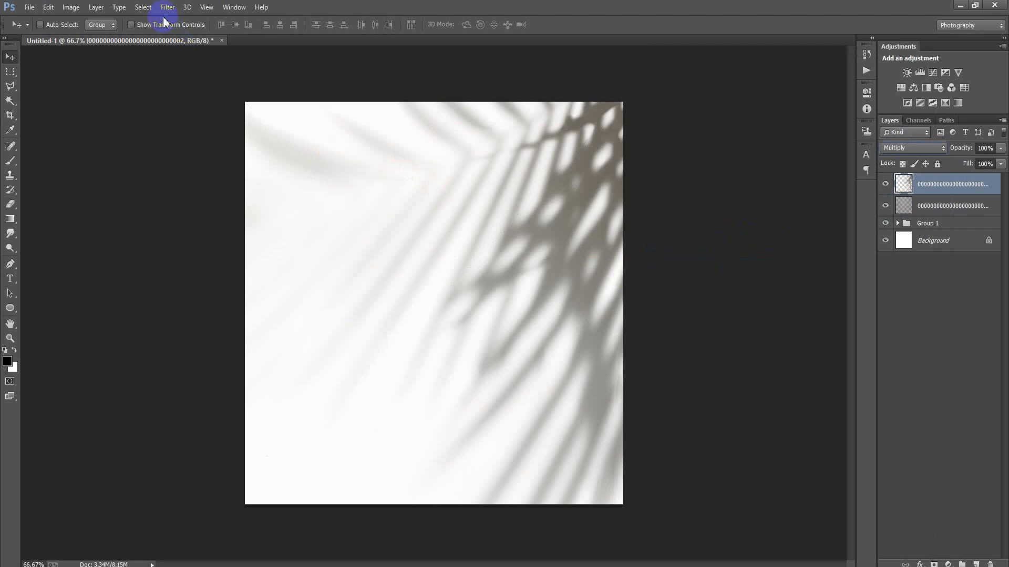
# Place the watercolour splatter image, whose file name ends in 03, as a linked layer and rasterize it.
pyautogui.click(30, 7)
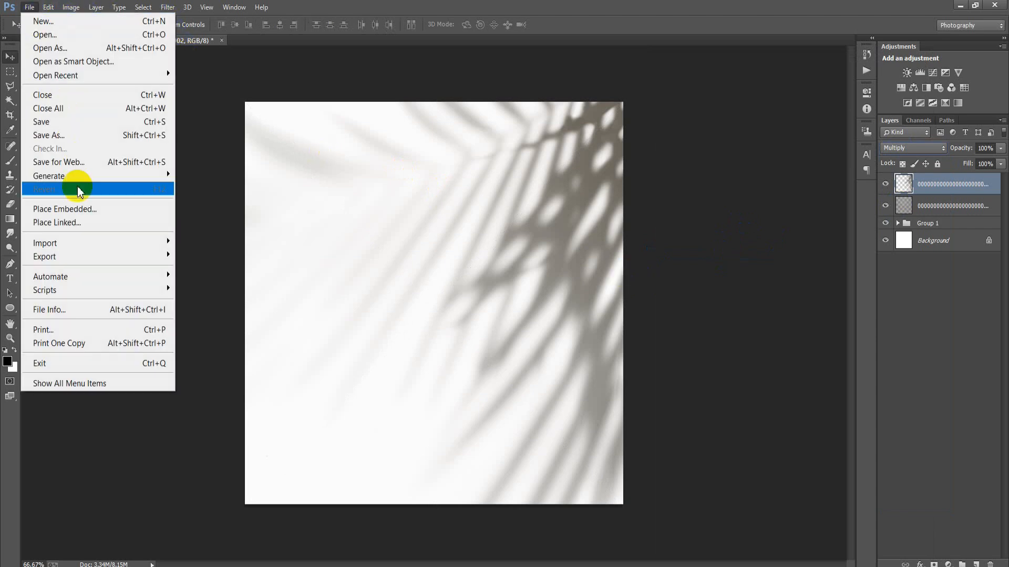
pyautogui.click(79, 223)
pyautogui.click(197, 257)
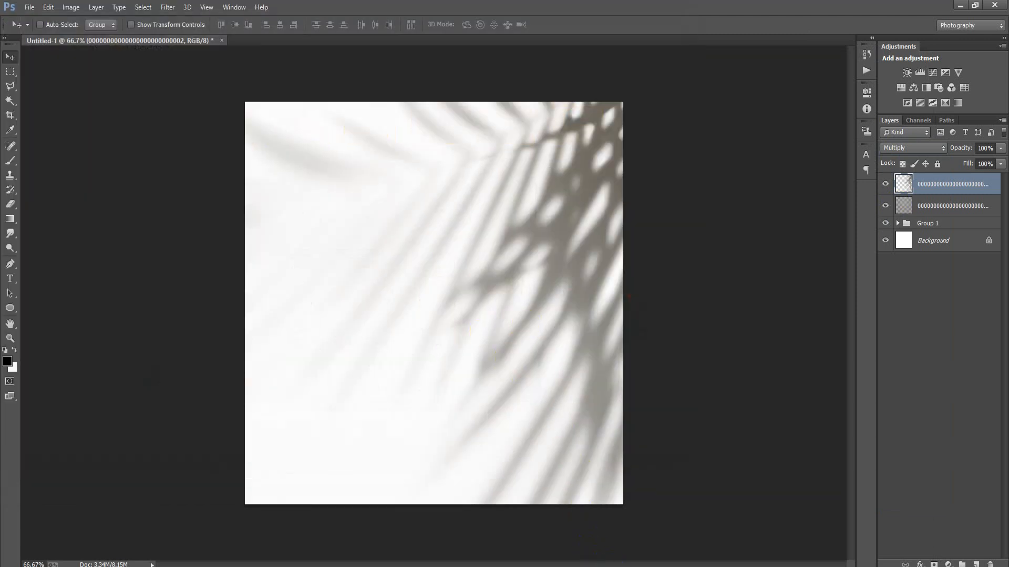
pyautogui.click(393, 27)
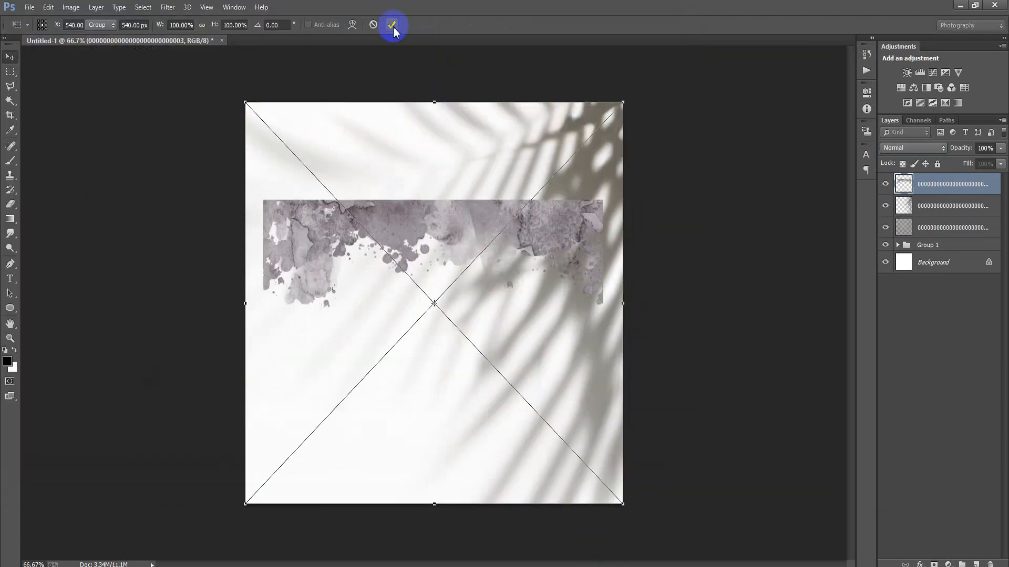
pyautogui.rightClick(947, 190)
pyautogui.click(683, 252)
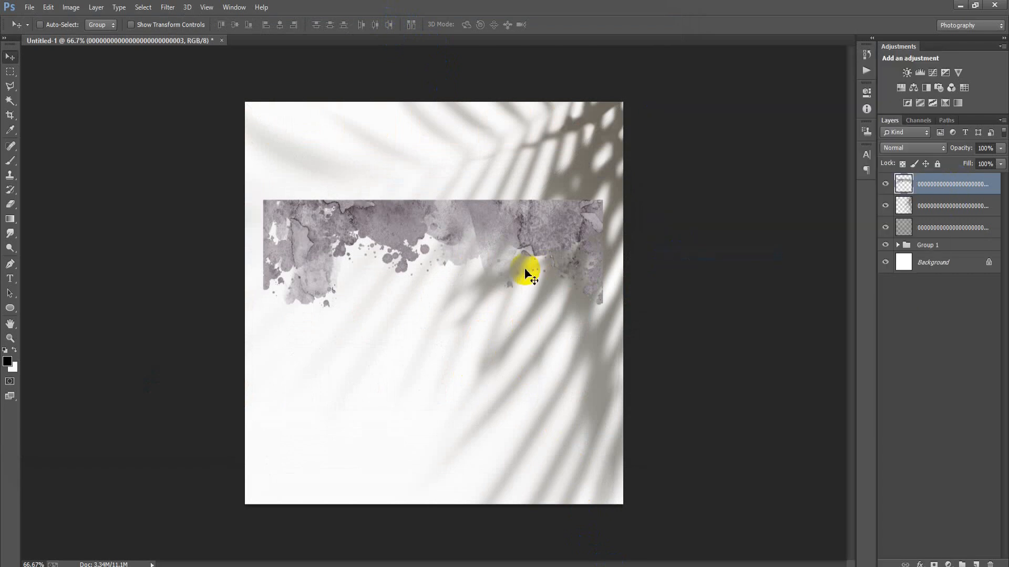
# Enlarge the watercolour splatter slightly beyond the canvas width, move it to the canvas's upper edge and centre it horizontally on the Background.
pyautogui.hotkey('ctrl', 't')
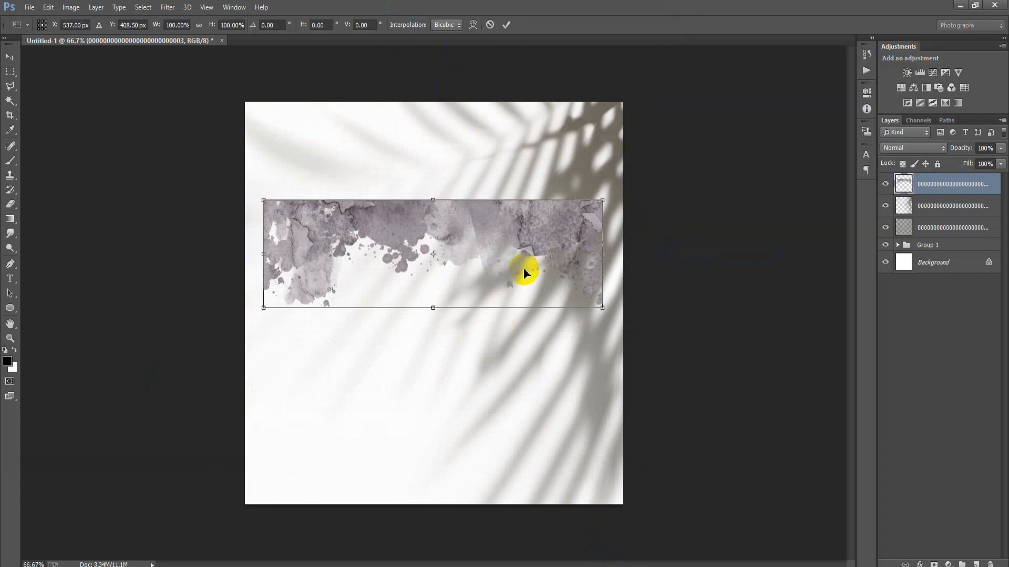
pyautogui.moveTo(604, 310); pyautogui.dragTo(629, 317)
pyautogui.moveTo(556, 237); pyautogui.dragTo(554, 137)
pyautogui.click(506, 25)
pyautogui.keyDown('ctrl'); pyautogui.click(923, 257); pyautogui.keyUp('ctrl')
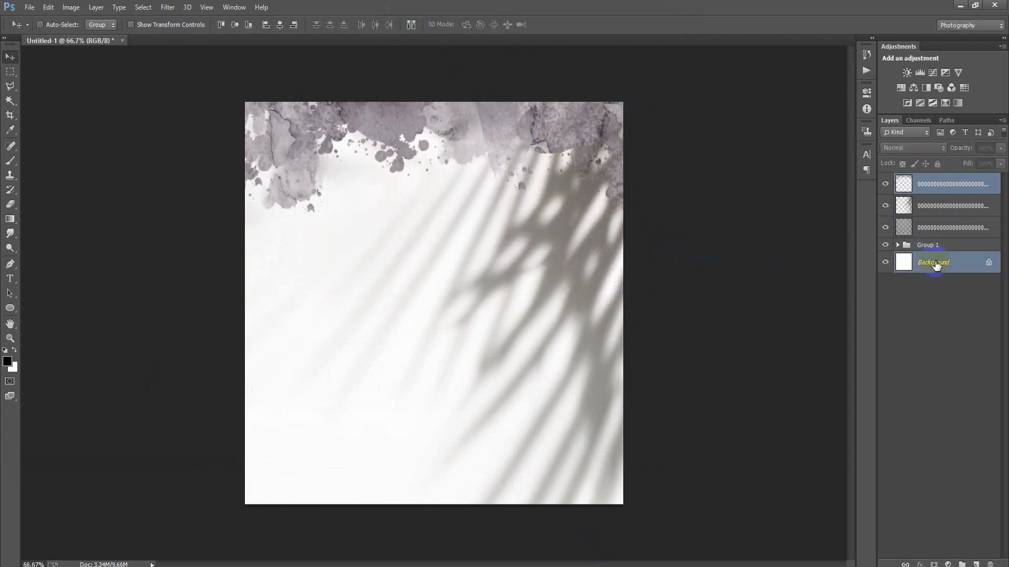
pyautogui.click(281, 24)
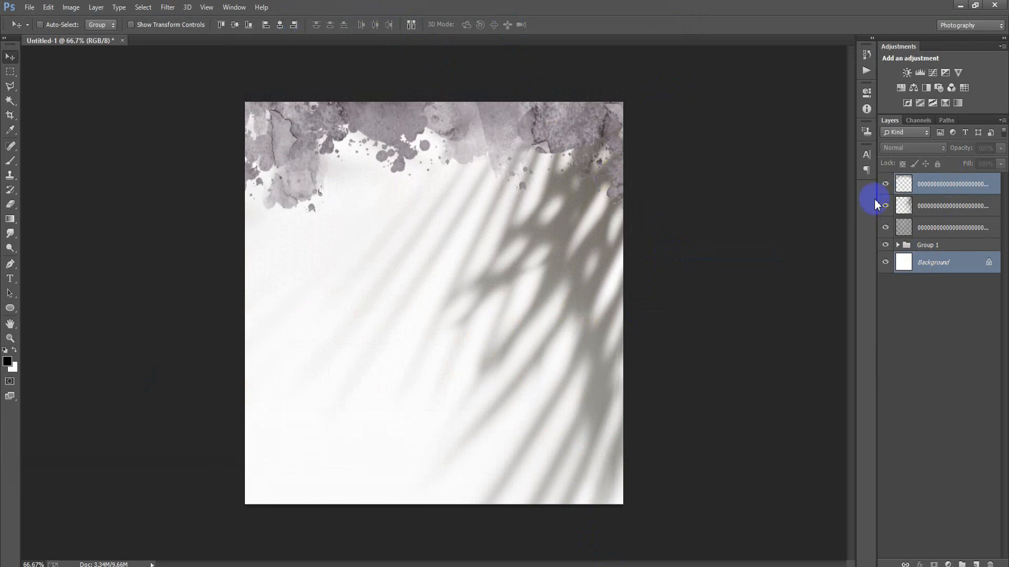
# Set the opacity of the watercolour splatter layer to 28%.
pyautogui.click(930, 189)
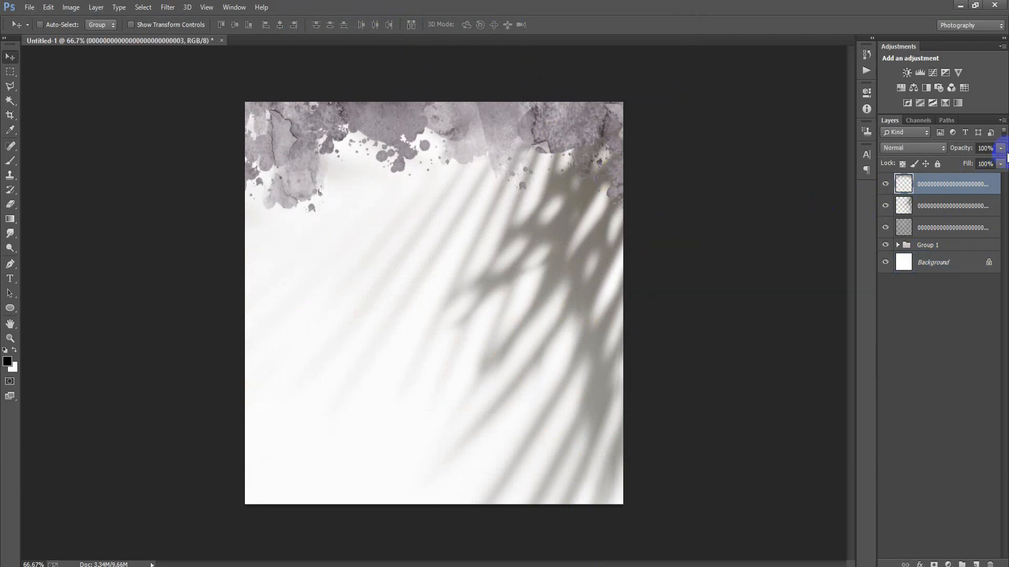
pyautogui.write('28')
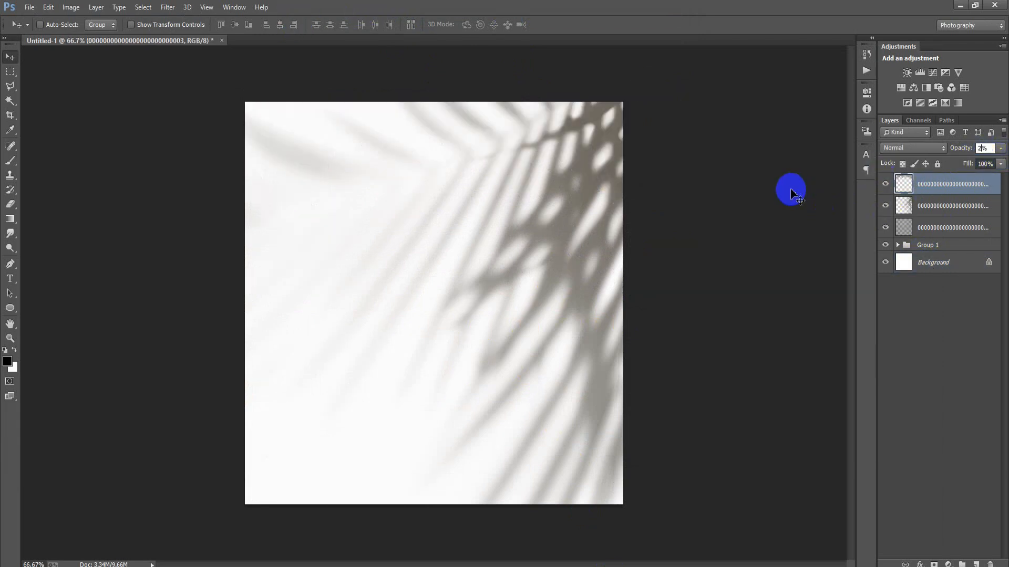
pyautogui.press('Return')
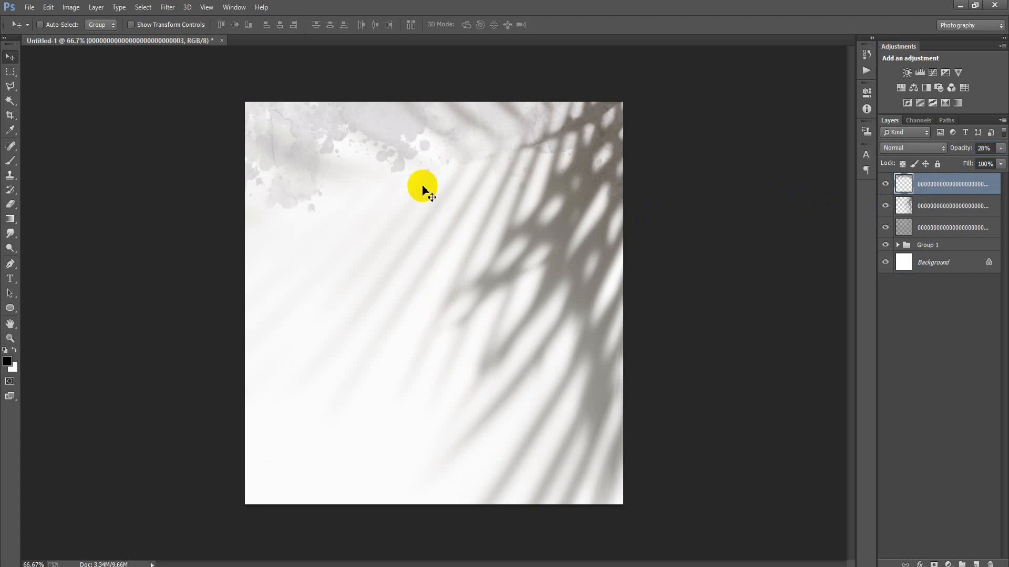
# Duplicate the watercolour splatter, flip the copy vertically and position it along the canvas's lower edge.
pyautogui.moveTo(403, 153); pyautogui.dragTo(429, 479)
pyautogui.hotkey('ctrl', 'j')
pyautogui.hotkey('ctrl', 't')
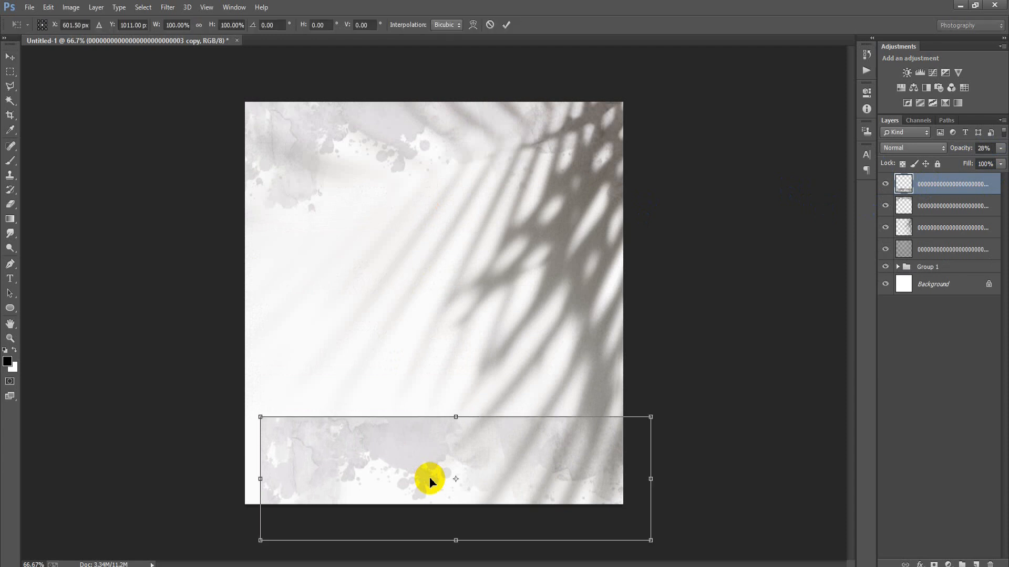
pyautogui.rightClick(430, 479)
pyautogui.click(466, 468)
pyautogui.moveTo(504, 496); pyautogui.dragTo(480, 474)
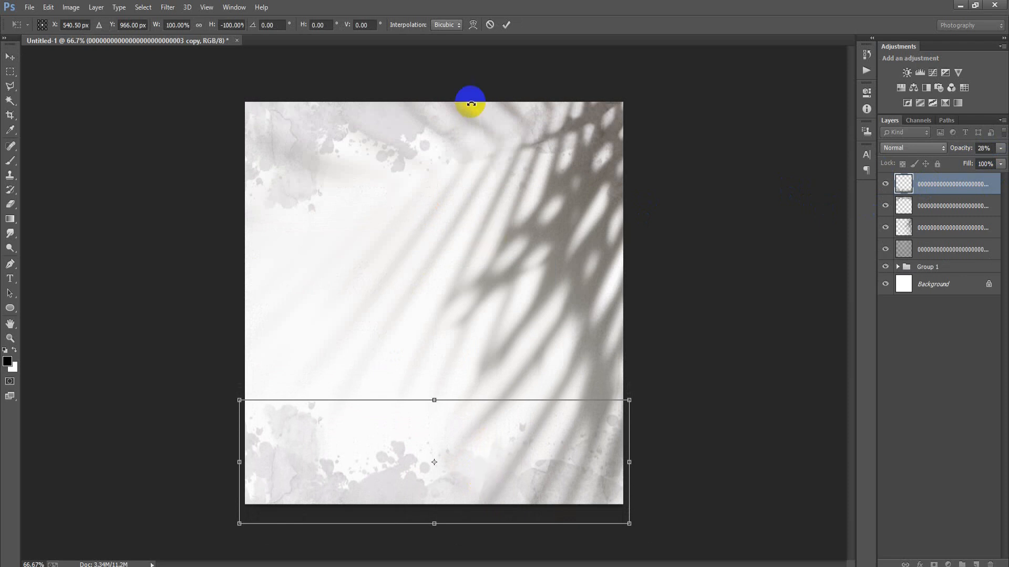
pyautogui.click(506, 25)
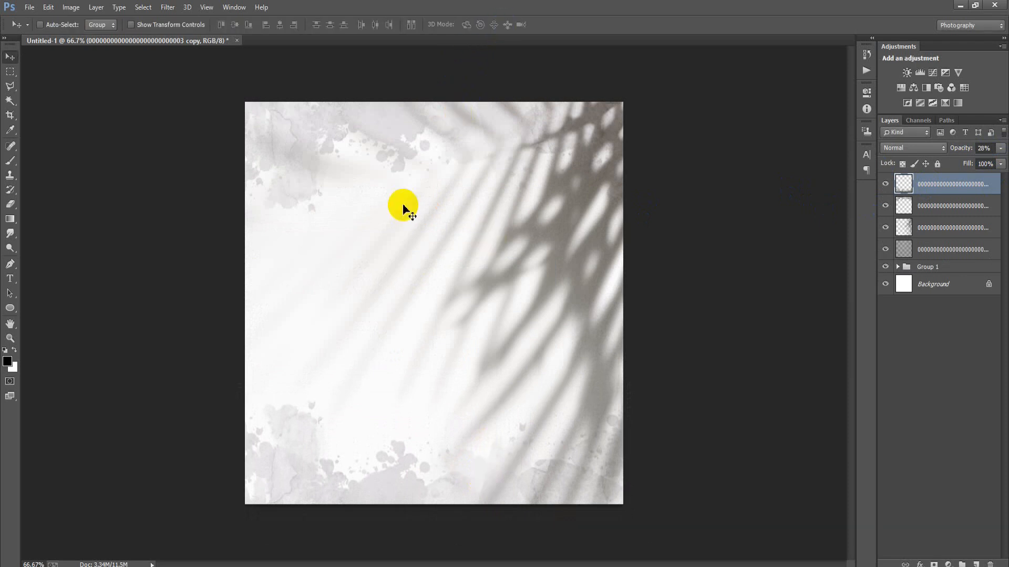
# Add a Gradient Fill layer using the black Color to Transparent gradient, with Reverse and Dither enabled.
pyautogui.click(949, 564)
pyautogui.click(919, 287)
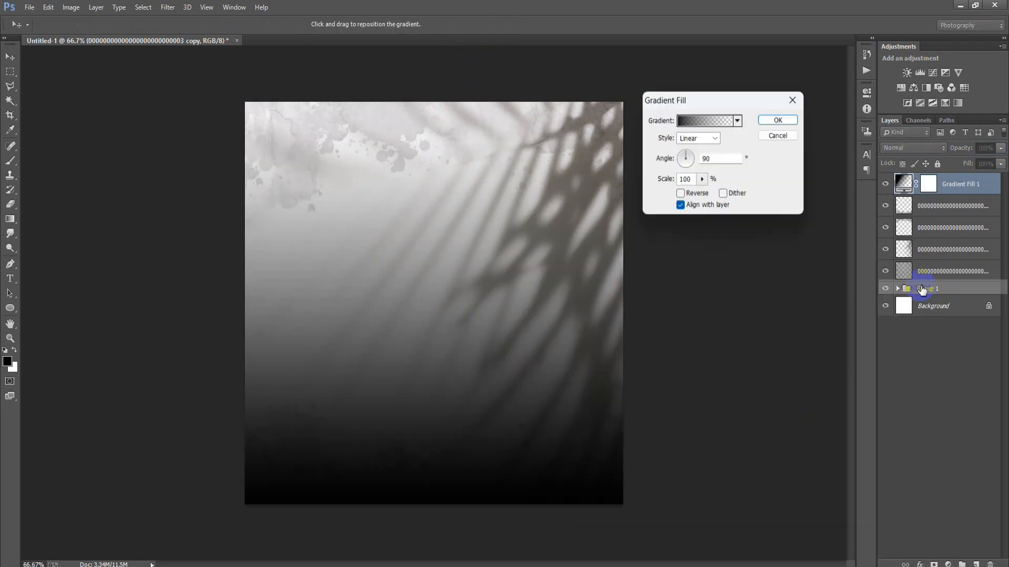
pyautogui.click(704, 122)
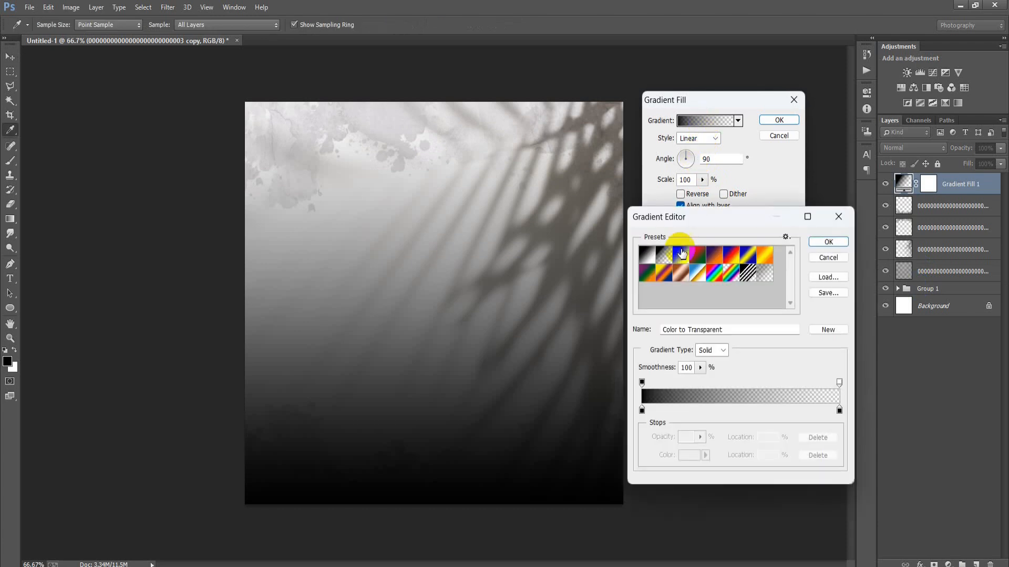
pyautogui.click(828, 242)
pyautogui.click(679, 194)
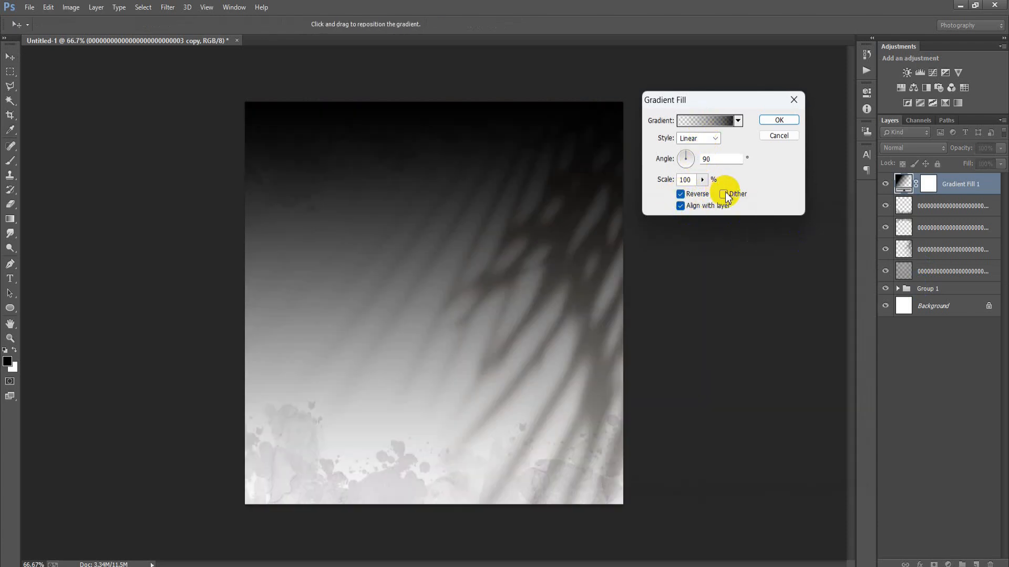
# Change the gradient fill to Radial style and increase its scale until the darkness is concentrated toward the canvas corners.
pyautogui.click(707, 140)
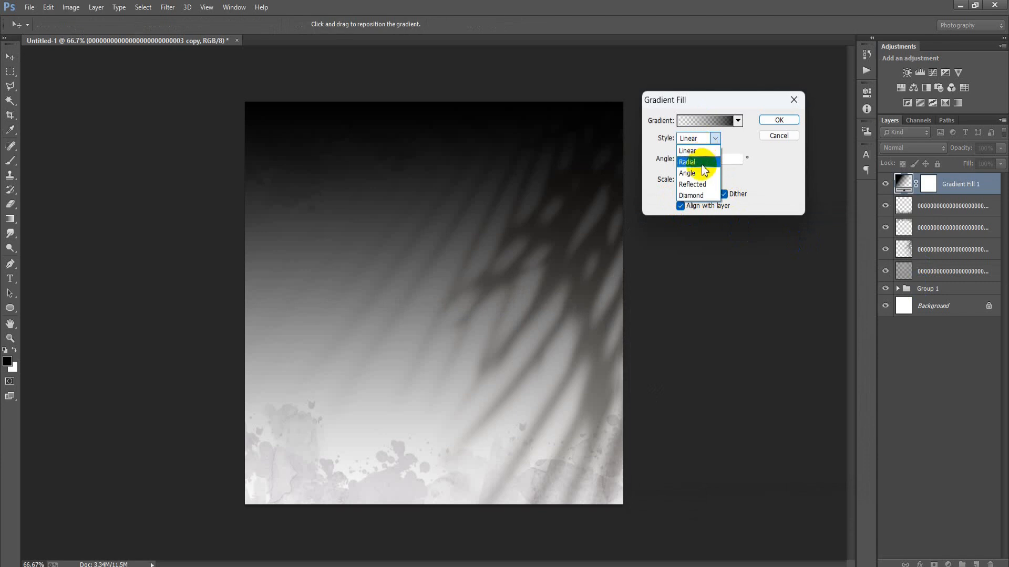
pyautogui.click(701, 165)
pyautogui.click(702, 180)
pyautogui.moveTo(701, 193); pyautogui.dragTo(706, 195)
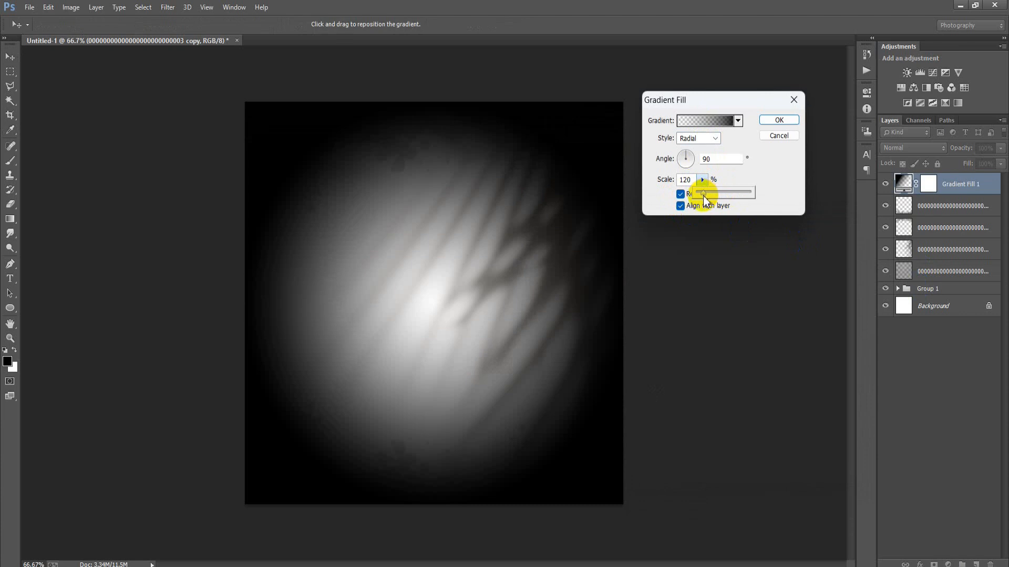
pyautogui.moveTo(704, 199); pyautogui.dragTo(703, 196)
pyautogui.click(779, 121)
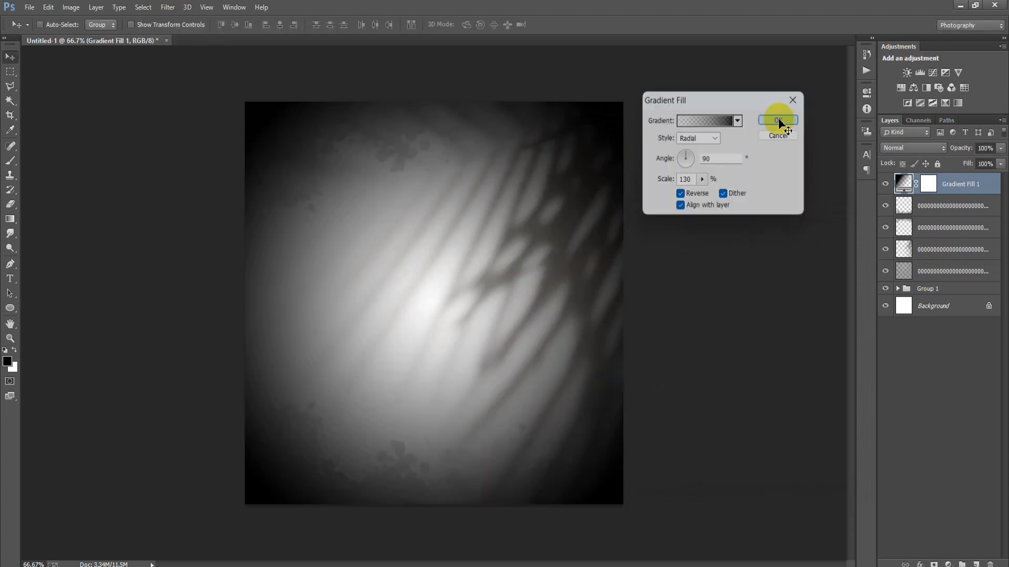
# Set the gradient fill layer's blend mode to Soft Light and its opacity to 30%.
pyautogui.click(914, 147)
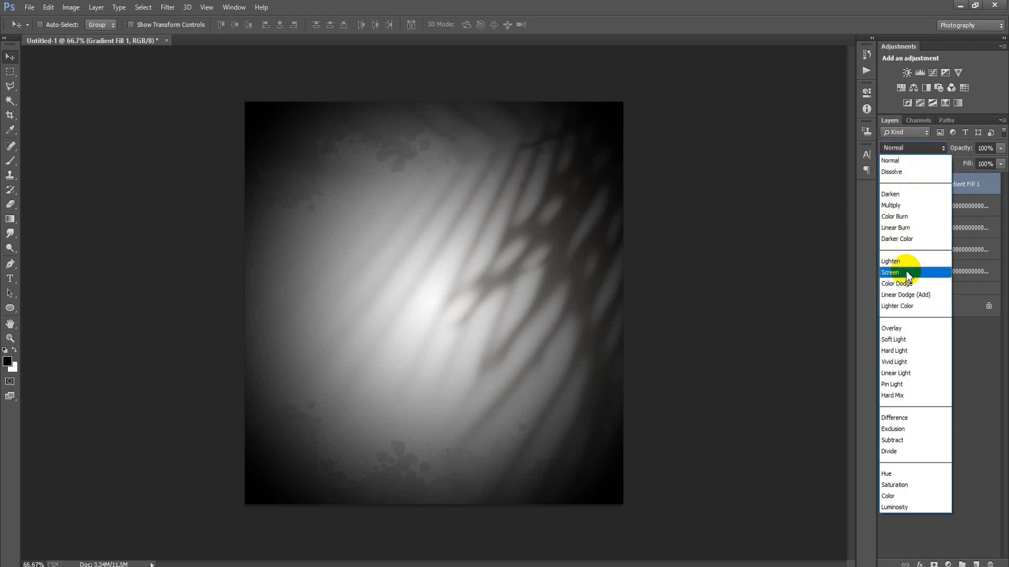
pyautogui.click(910, 339)
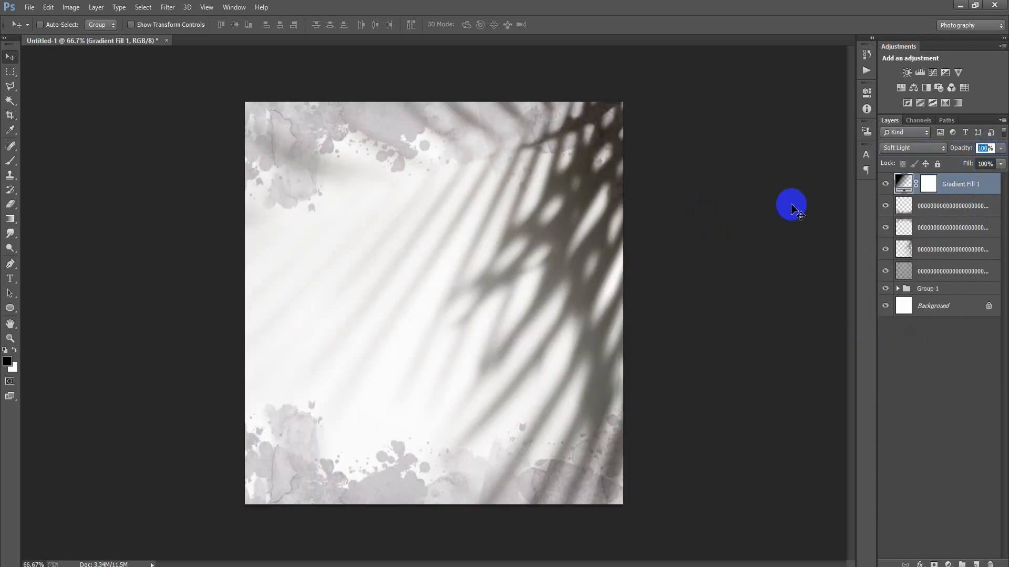
pyautogui.write('30')
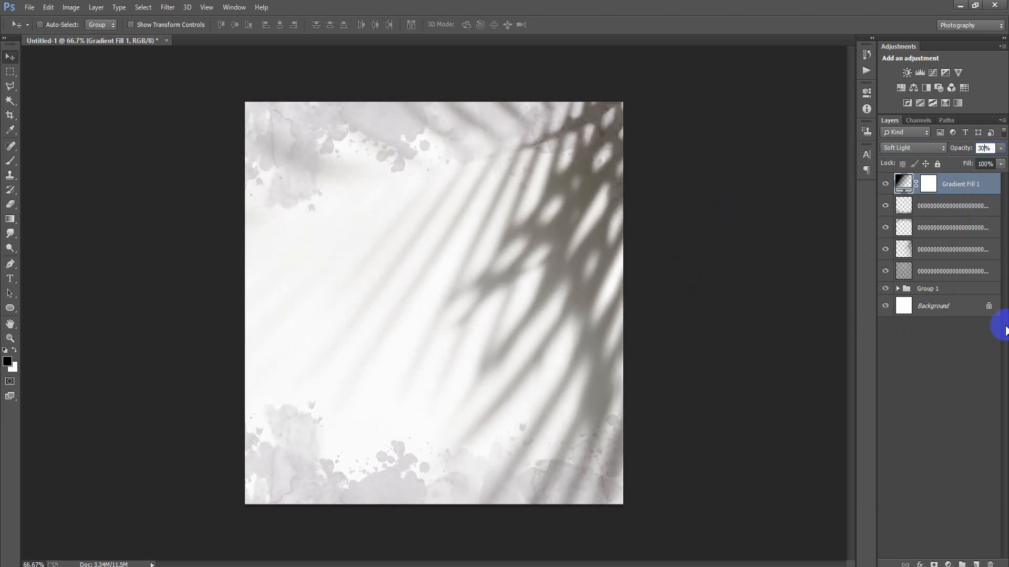
# Group the gradient fill layer with the four image layers beneath it and add an empty layer above the group.
pyautogui.keyDown('shift'); pyautogui.click(946, 272); pyautogui.keyUp('shift')
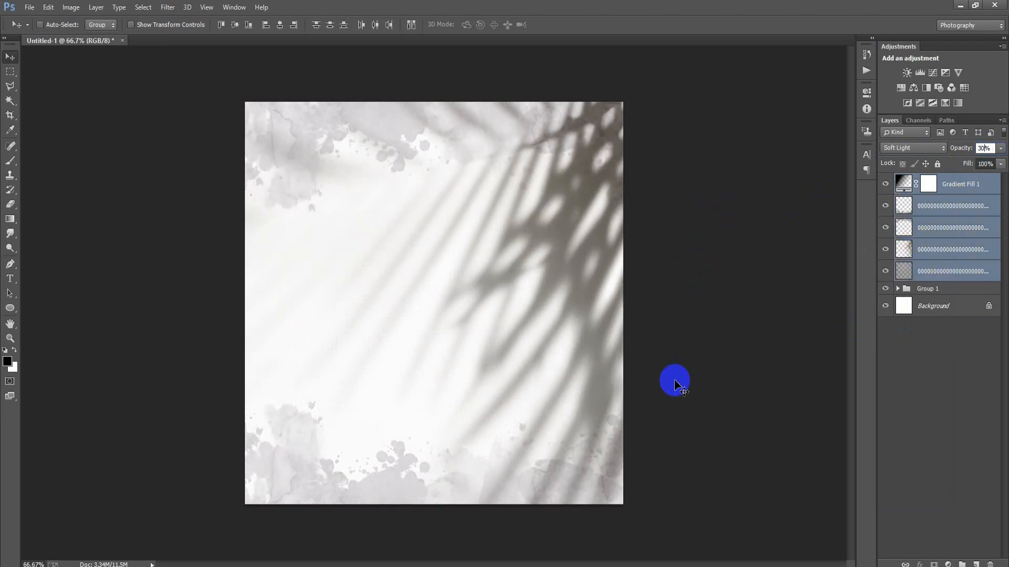
pyautogui.hotkey('ctrl', 'g')
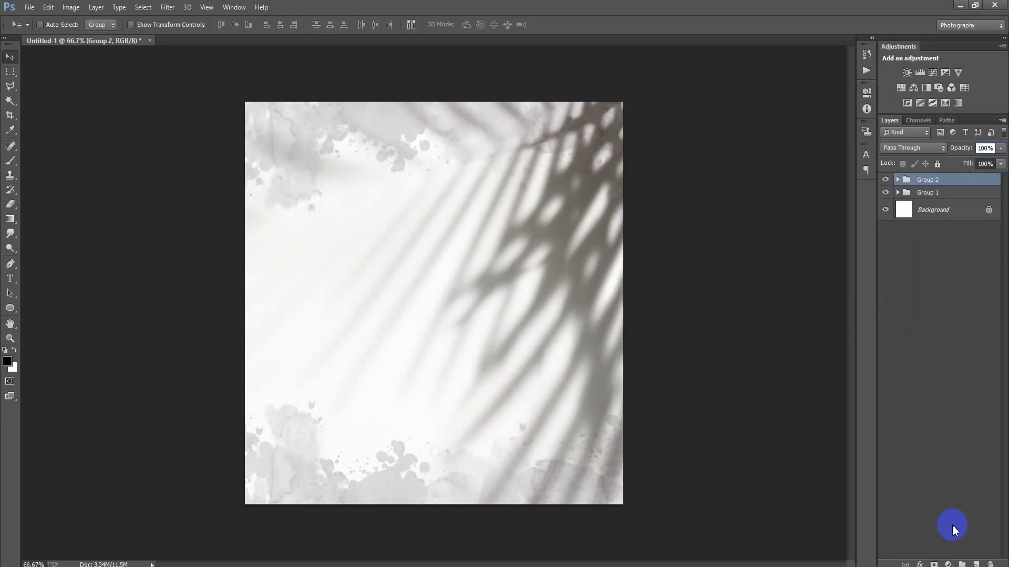
pyautogui.click(977, 564)
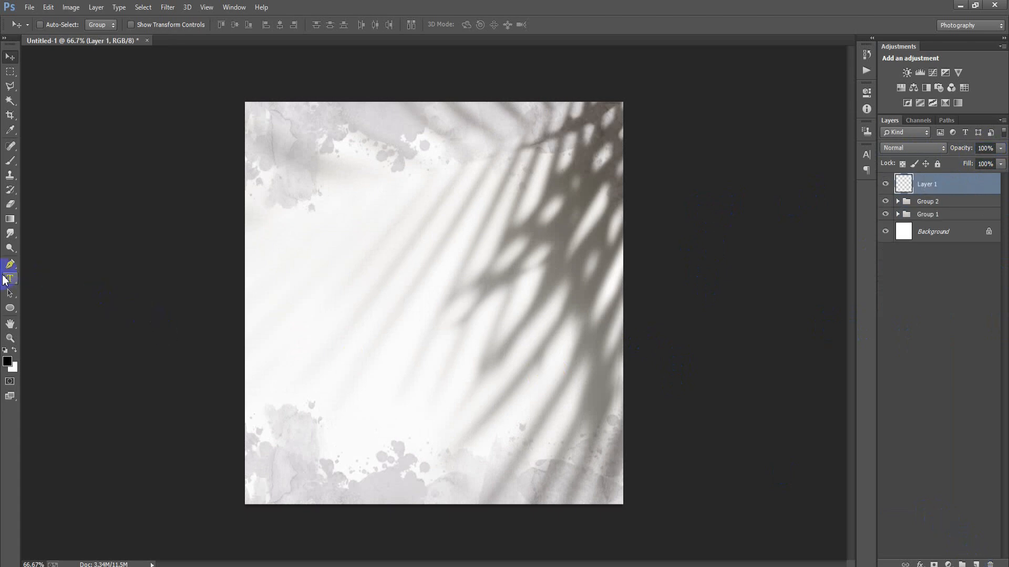
# Create a text layer reading "Asian" near the upper centre of the canvas.
pyautogui.click(11, 279)
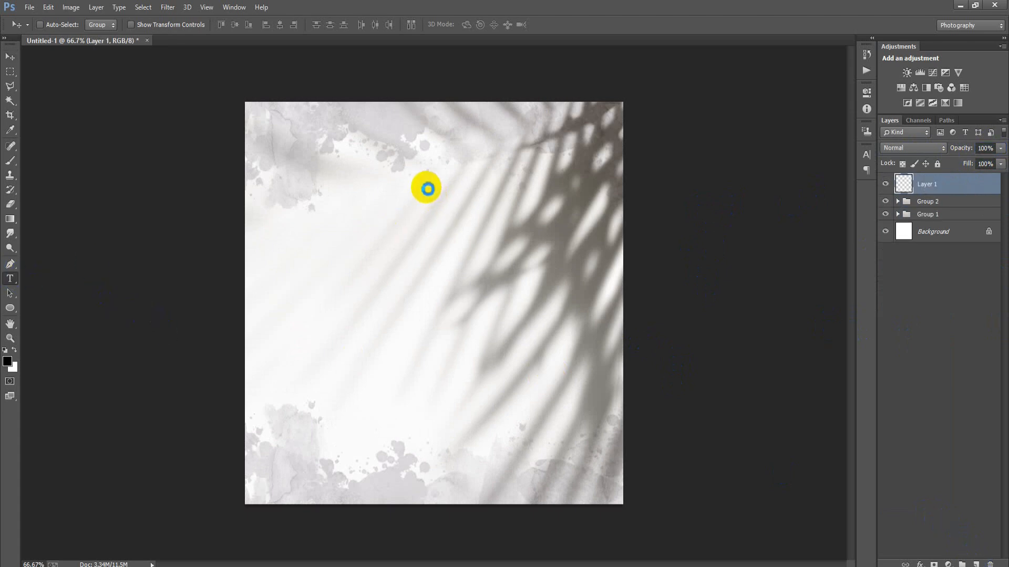
pyautogui.click(426, 180)
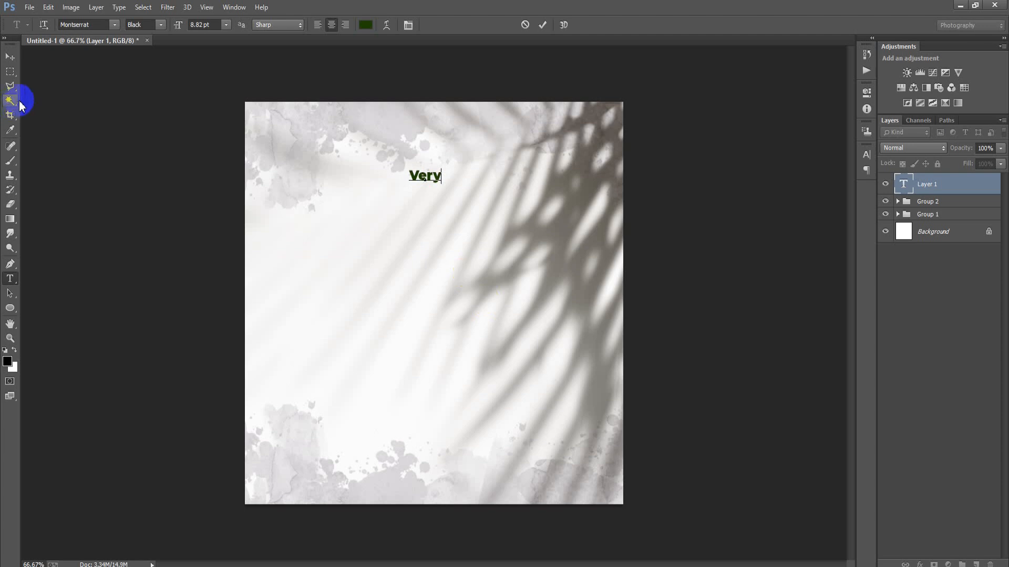
pyautogui.click(10, 56)
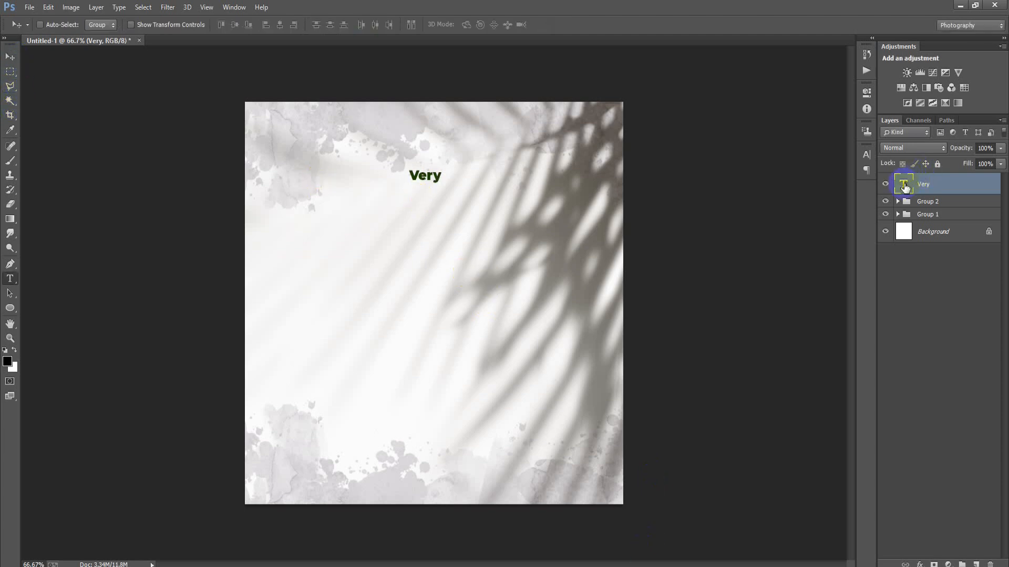
pyautogui.doubleClick(904, 185)
pyautogui.write('Asian')
pyautogui.click(541, 26)
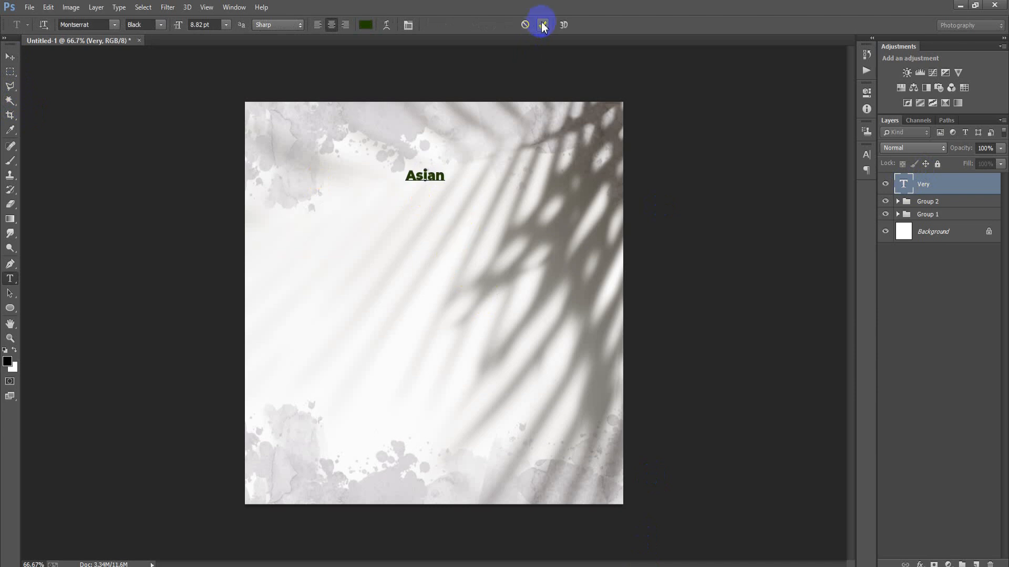
pyautogui.click(11, 56)
pyautogui.click(629, 564)
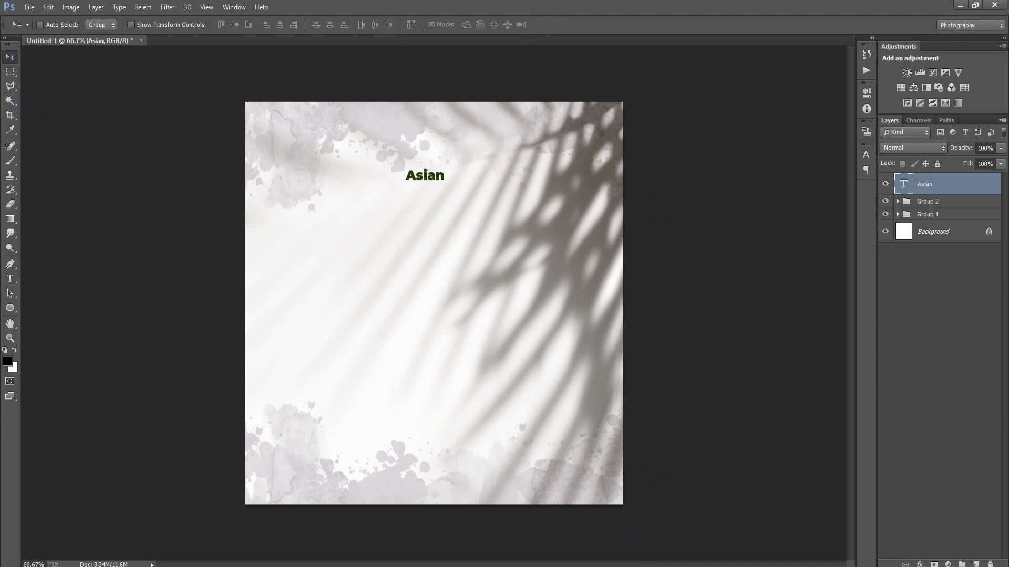
# Set the Asian text's font to After Daylight and its colour to #1E4300.
pyautogui.click(866, 155)
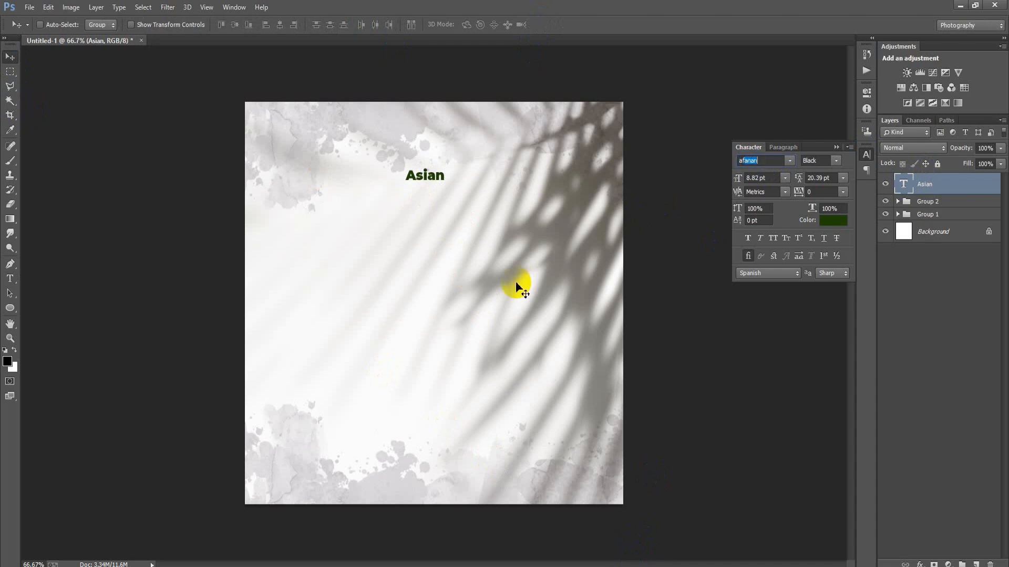
pyautogui.click(793, 159)
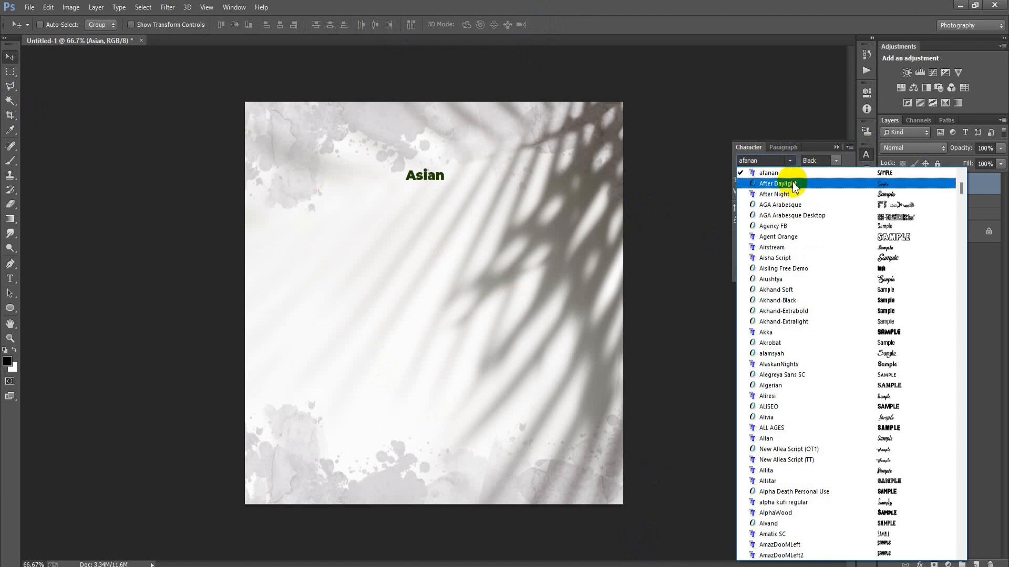
pyautogui.click(792, 184)
pyautogui.click(826, 218)
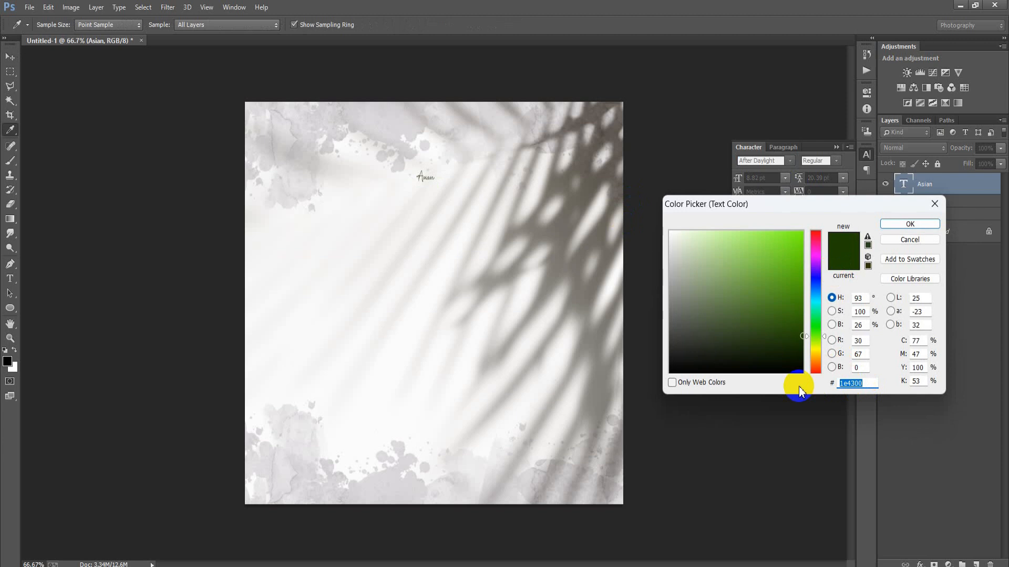
pyautogui.write('1E')
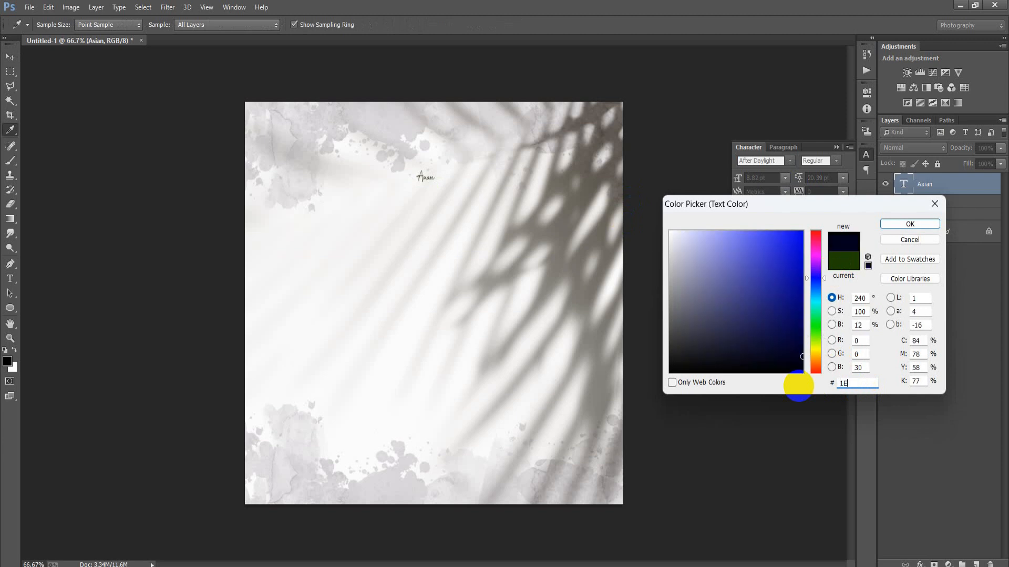
pyautogui.write('4300')
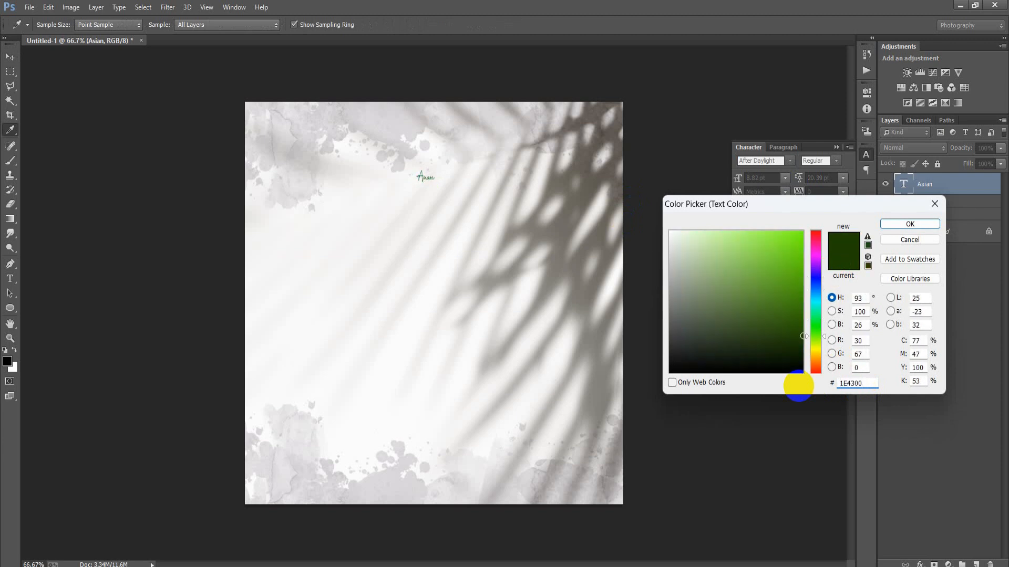
pyautogui.click(904, 224)
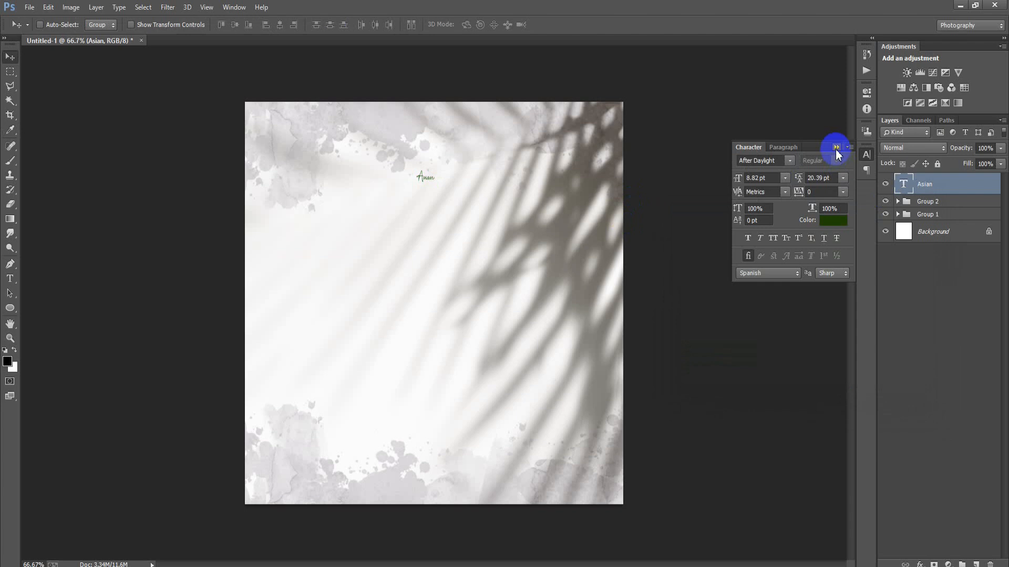
pyautogui.click(836, 147)
# Enlarge the Asian text to about 27 pt and centre it horizontally near the canvas's upper edge.
pyautogui.hotkey('ctrl', 't')
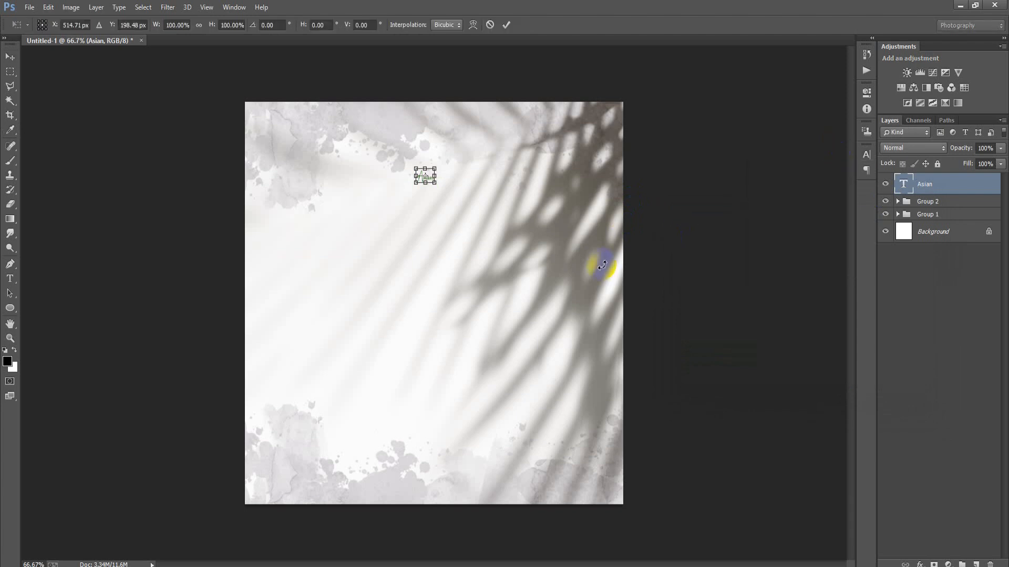
pyautogui.moveTo(436, 184); pyautogui.dragTo(450, 160)
pyautogui.click(506, 25)
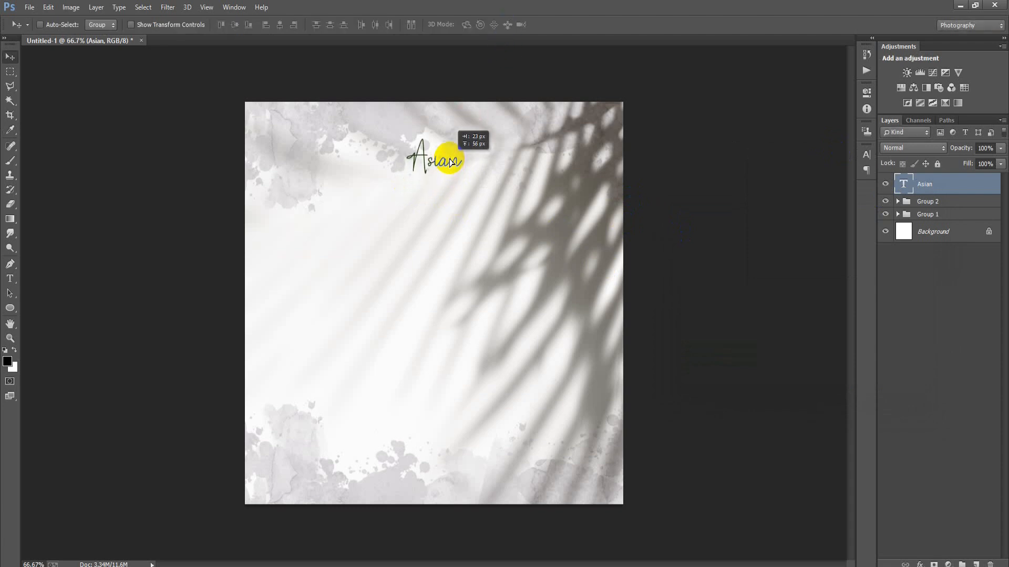
pyautogui.keyDown('ctrl'); pyautogui.click(948, 238); pyautogui.keyUp('ctrl')
pyautogui.click(290, 26)
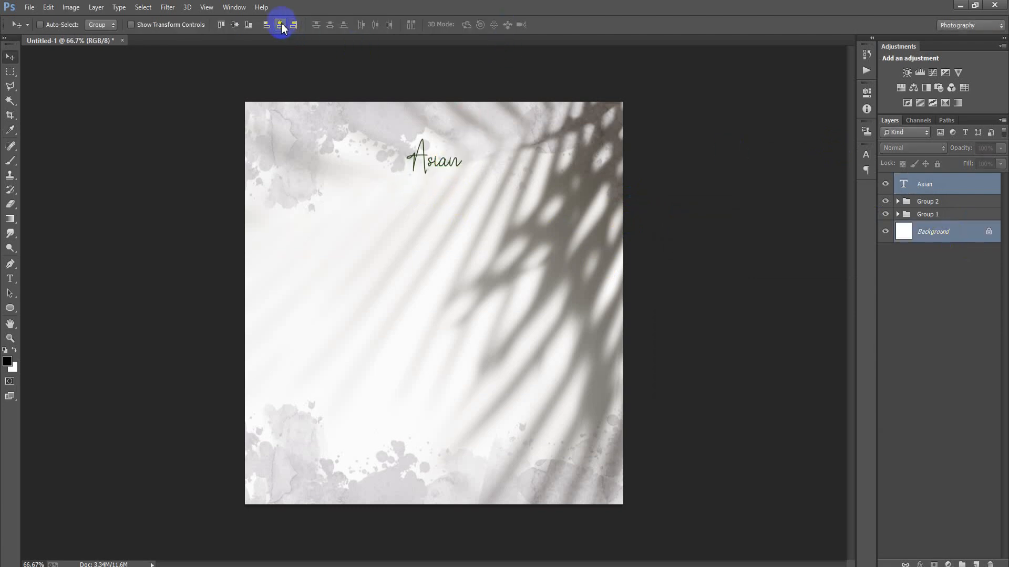
# Duplicate the Asian text about 121 px straight below and change the copy's wording to "Food".
pyautogui.click(933, 194)
pyautogui.keyDown('alt'); pyautogui.moveTo(436, 162); pyautogui.dragTo(440, 207); pyautogui.keyUp('alt')
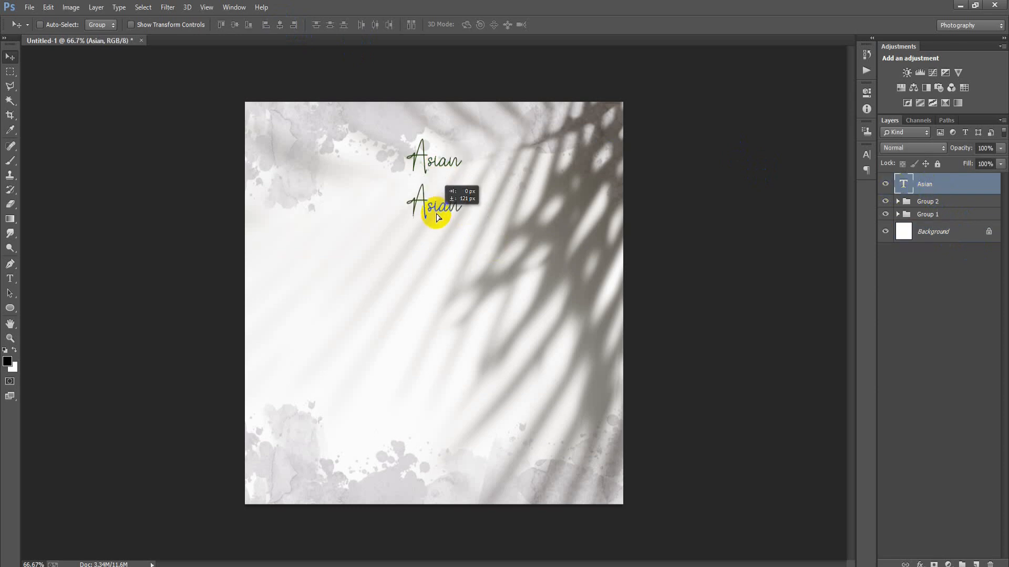
pyautogui.press('t')
pyautogui.press('Return')
pyautogui.write('Food')
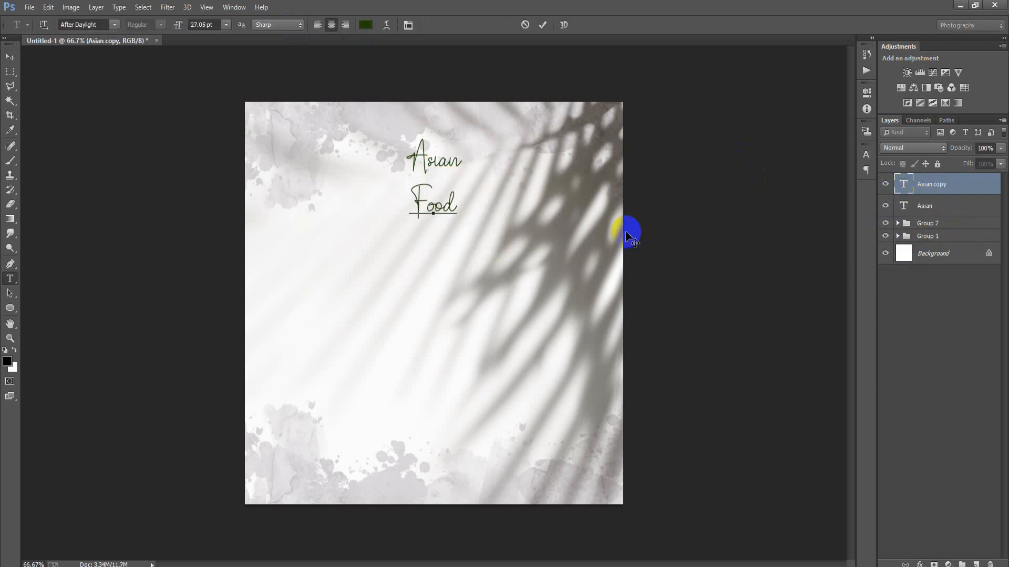
pyautogui.click(542, 25)
pyautogui.press('v')
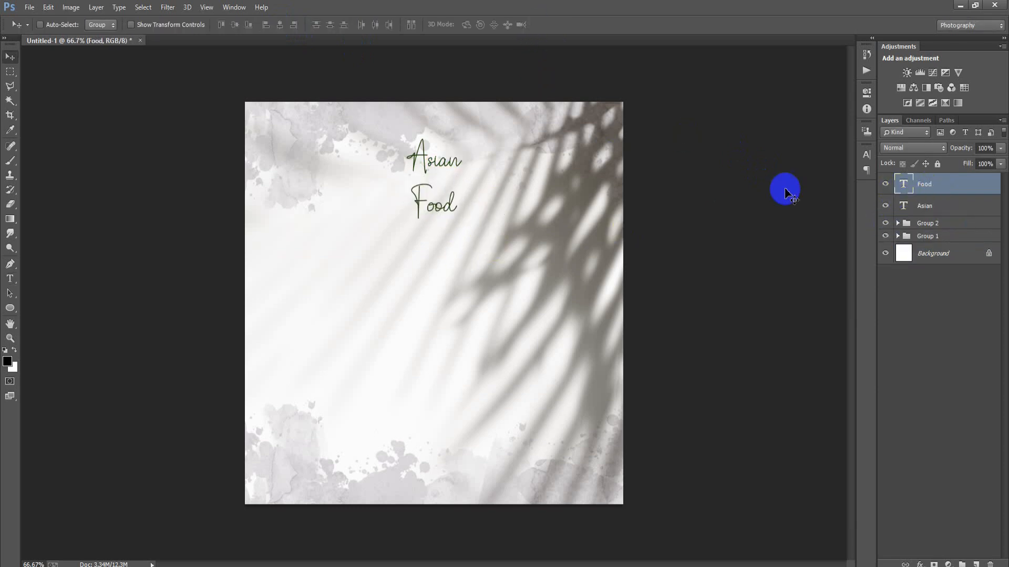
# Change the Food text's font to Montserrat in the Black style.
pyautogui.click(865, 157)
pyautogui.click(752, 161)
pyautogui.write('Mono')
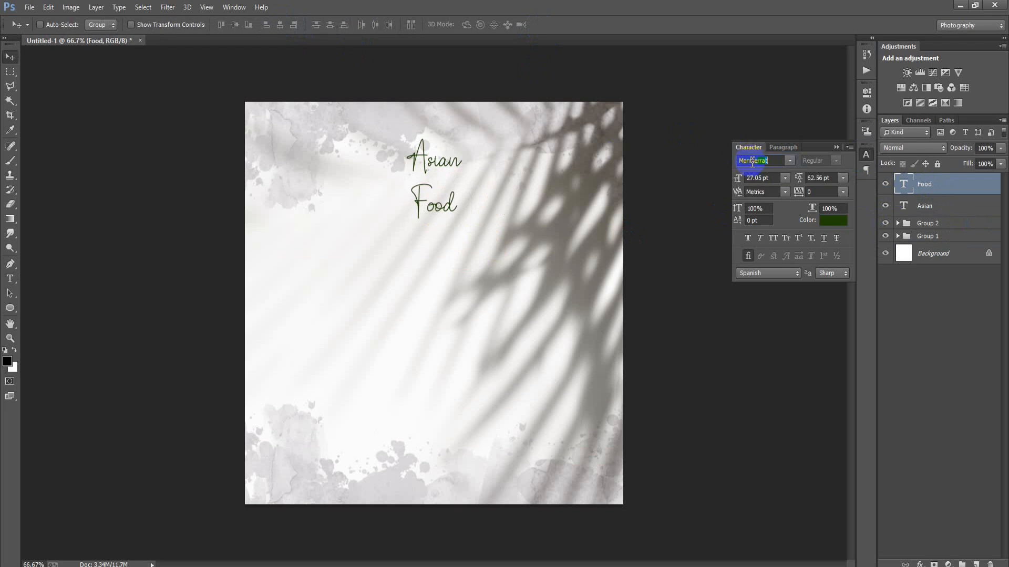
pyautogui.press('Return')
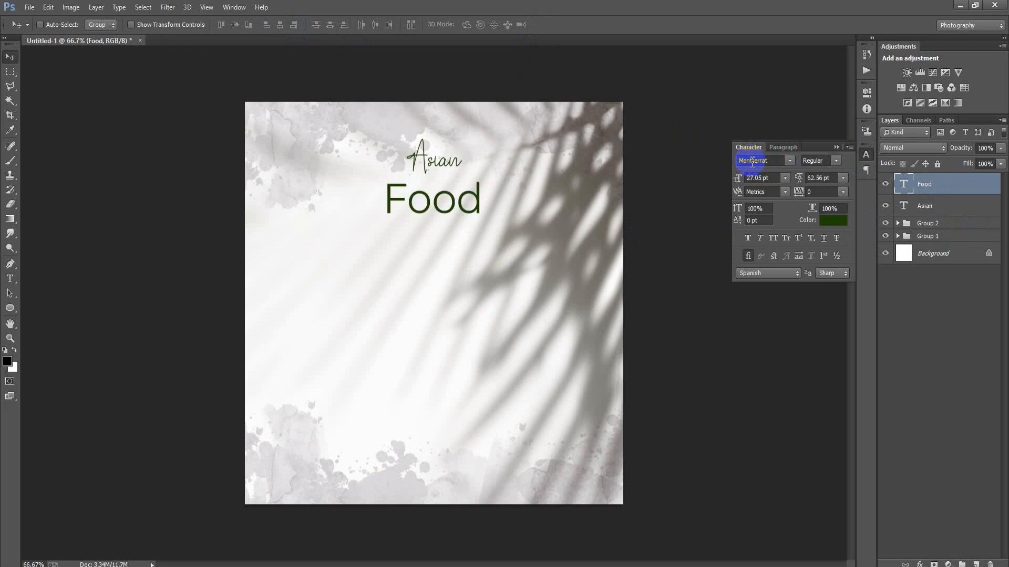
pyautogui.click(834, 160)
pyautogui.click(837, 342)
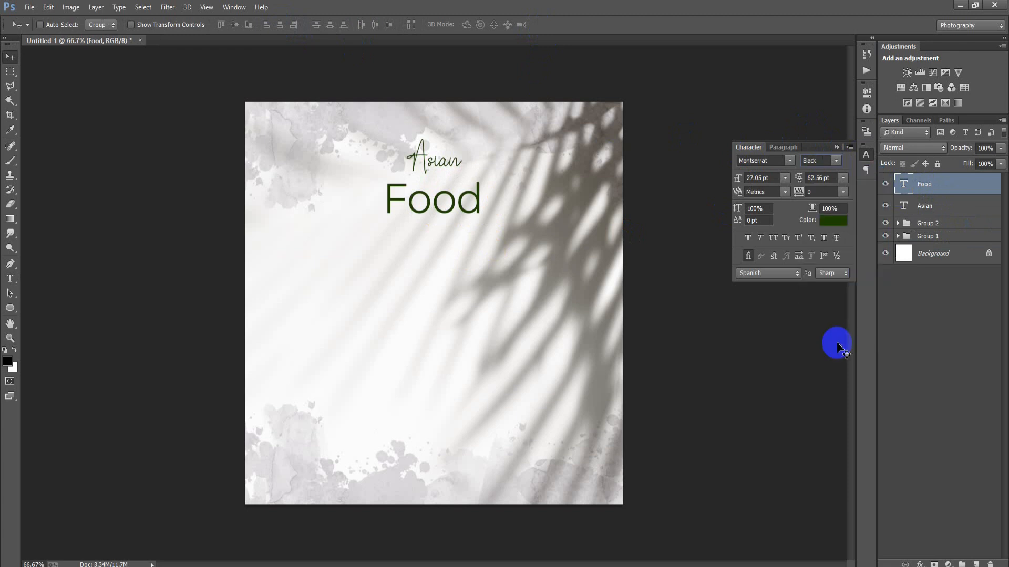
# Scale the Food text to about 110% and move it up until it sits tightly beneath the Asian text.
pyautogui.moveTo(450, 200); pyautogui.dragTo(456, 197)
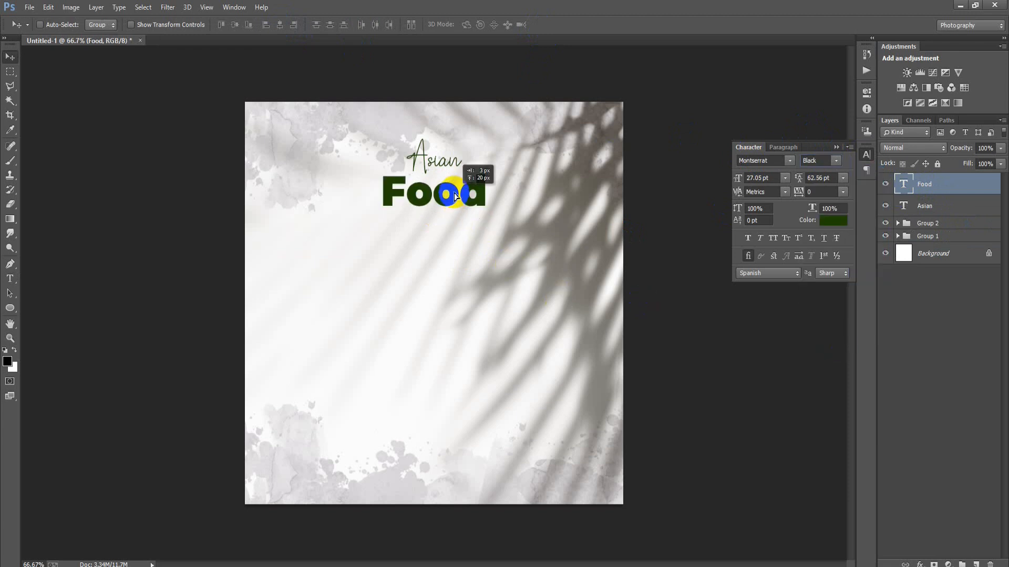
pyautogui.hotkey('ctrl', 't')
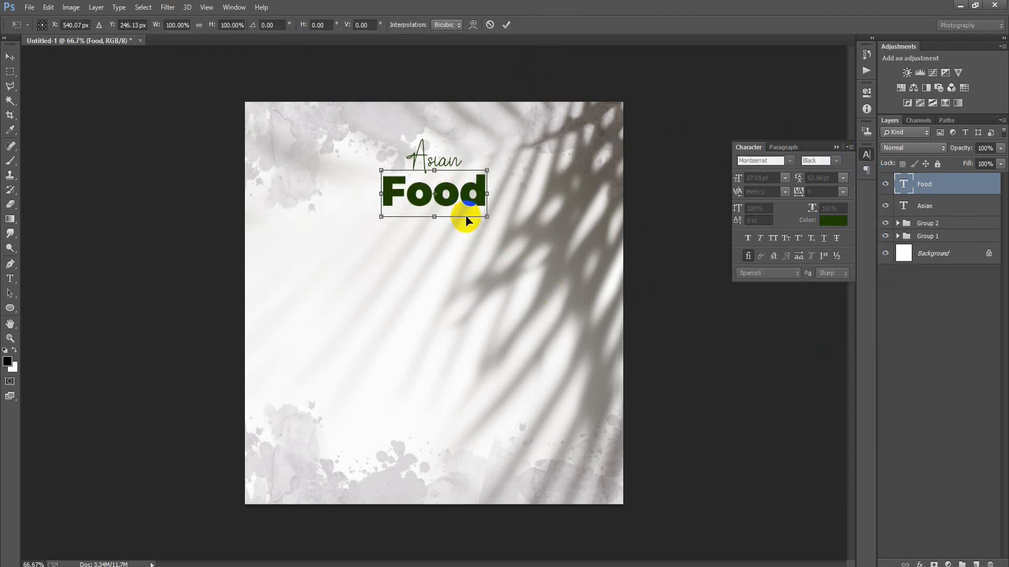
pyautogui.moveTo(485, 217); pyautogui.dragTo(492, 218)
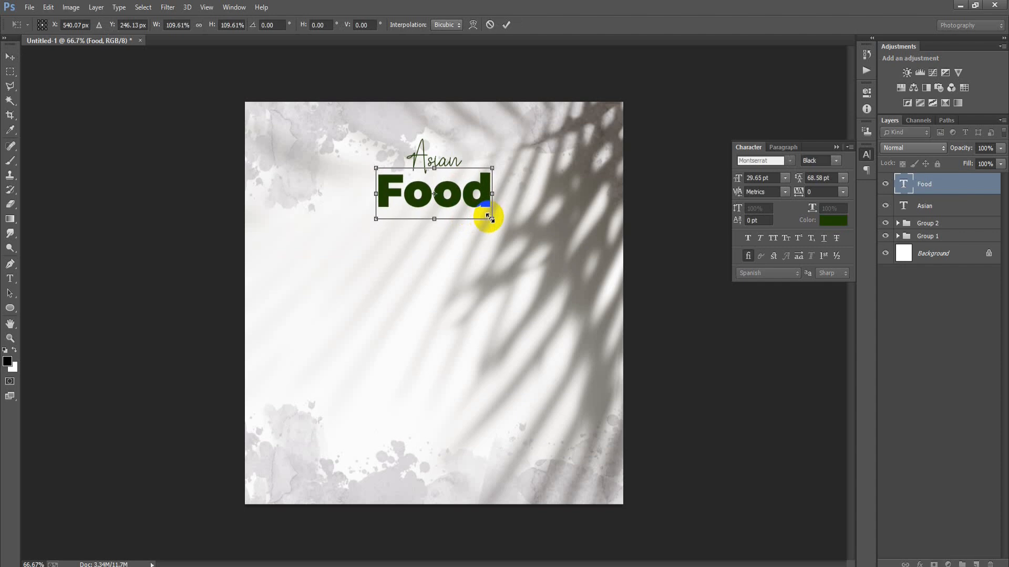
pyautogui.click(506, 26)
pyautogui.press('Up')
pyautogui.press('Up')
pyautogui.press('Up')
pyautogui.press('Up')
pyautogui.press('Up')
pyautogui.press('Up')
pyautogui.press('Up')
pyautogui.press('Up')
pyautogui.press('Up')
pyautogui.press('Up')
pyautogui.press('Up')
pyautogui.press('Up')
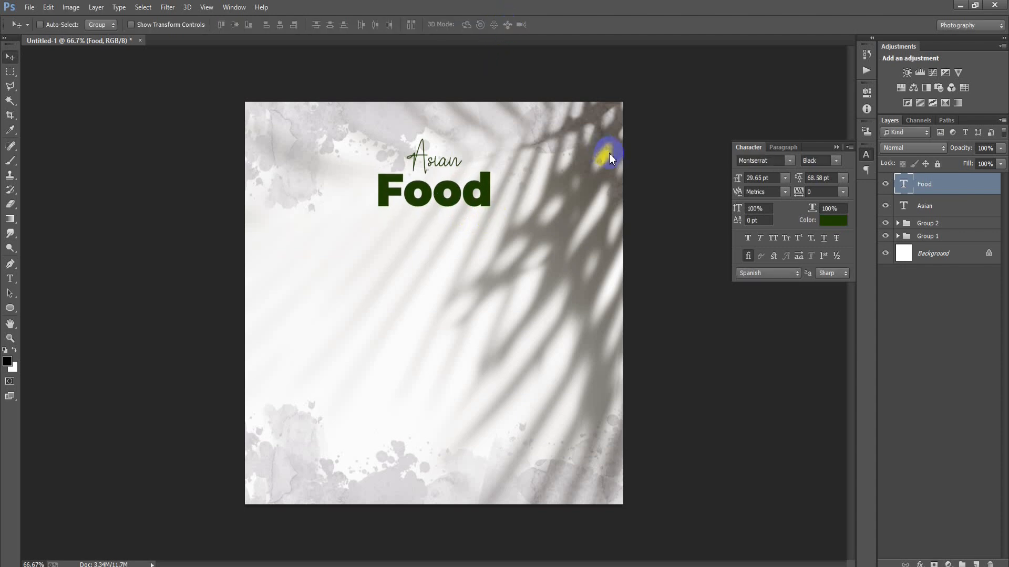
pyautogui.press('Up')
pyautogui.press('Up')
pyautogui.press('Up')
pyautogui.press('Up')
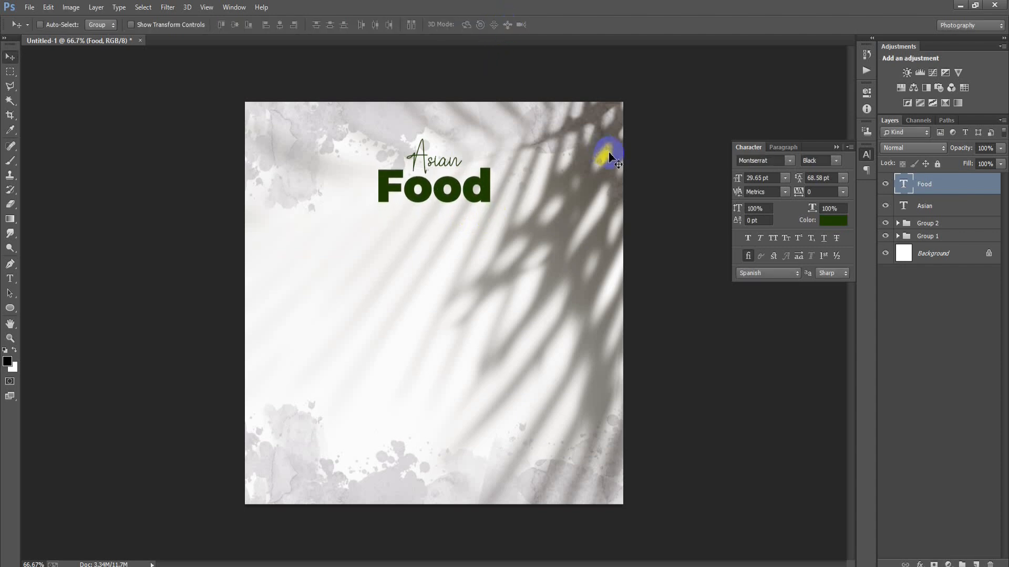
# Centre the Food and Asian text layers horizontally on the canvas using the Background layer as reference.
pyautogui.keyDown('shift'); pyautogui.click(926, 206); pyautogui.keyUp('shift')
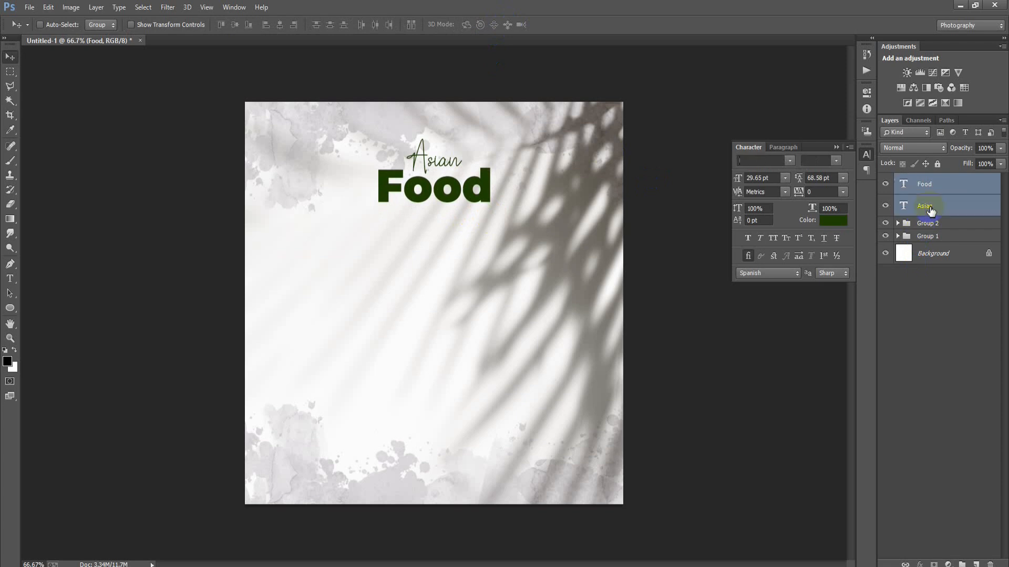
pyautogui.keyDown('ctrl'); pyautogui.click(945, 258); pyautogui.keyUp('ctrl')
pyautogui.click(281, 27)
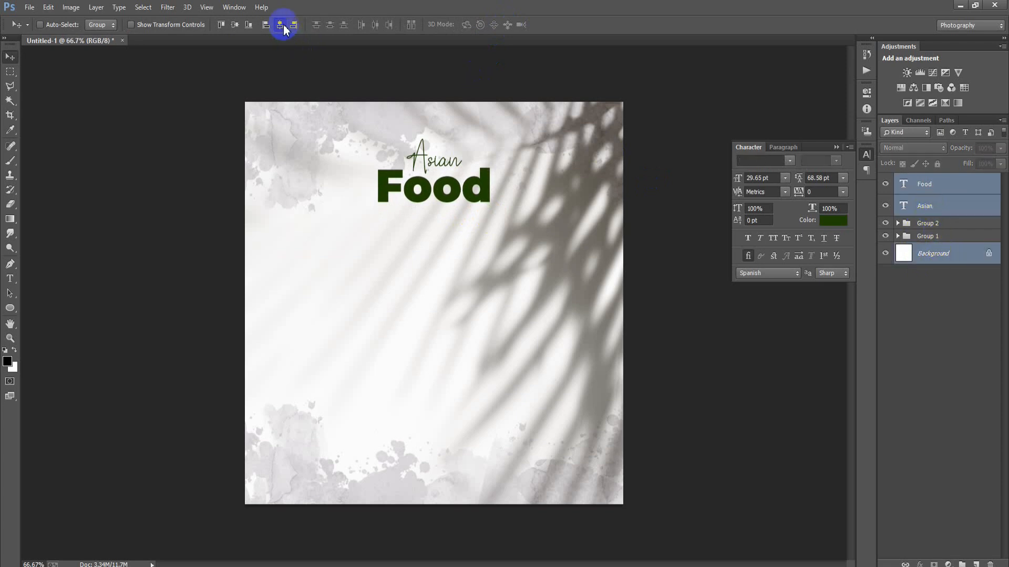
# Move the Food and Asian text layers slightly higher together and group them.
pyautogui.click(942, 190)
pyautogui.keyDown('ctrl'); pyautogui.click(940, 206); pyautogui.keyUp('ctrl')
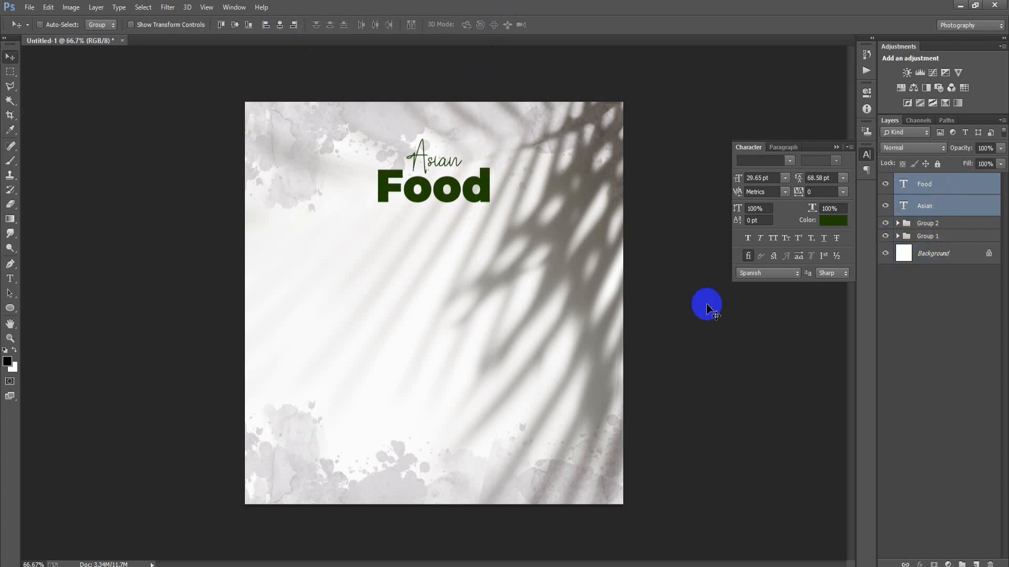
pyautogui.press('Up')
pyautogui.press('Down')
pyautogui.press('Down')
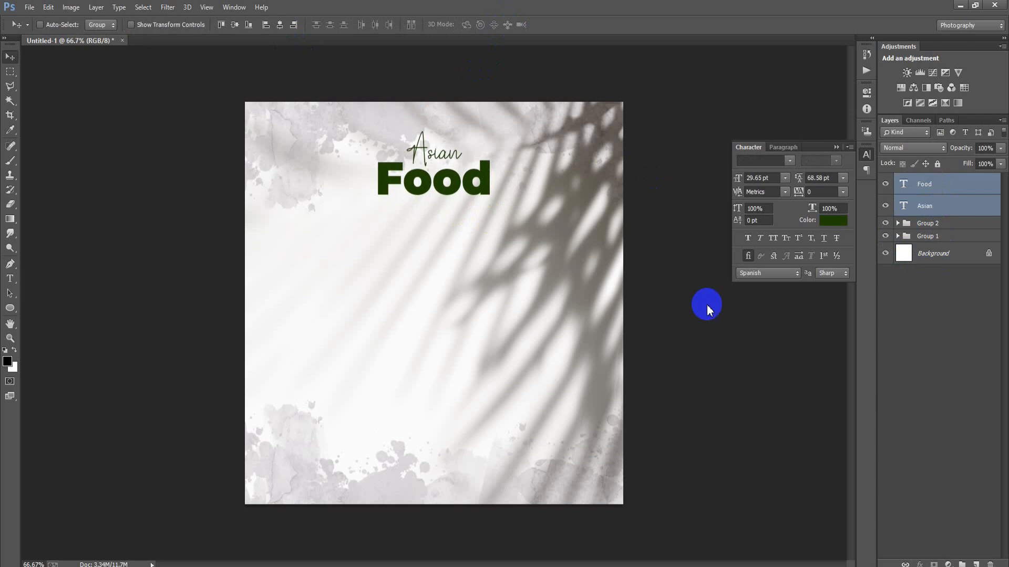
pyautogui.press('Up')
pyautogui.press('Up')
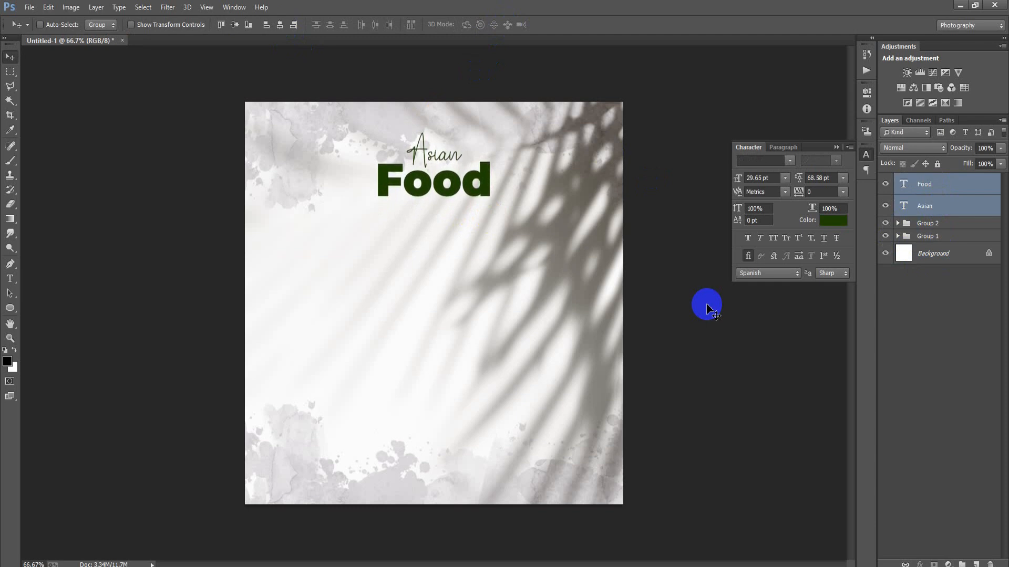
pyautogui.hotkey('ctrl', 'g')
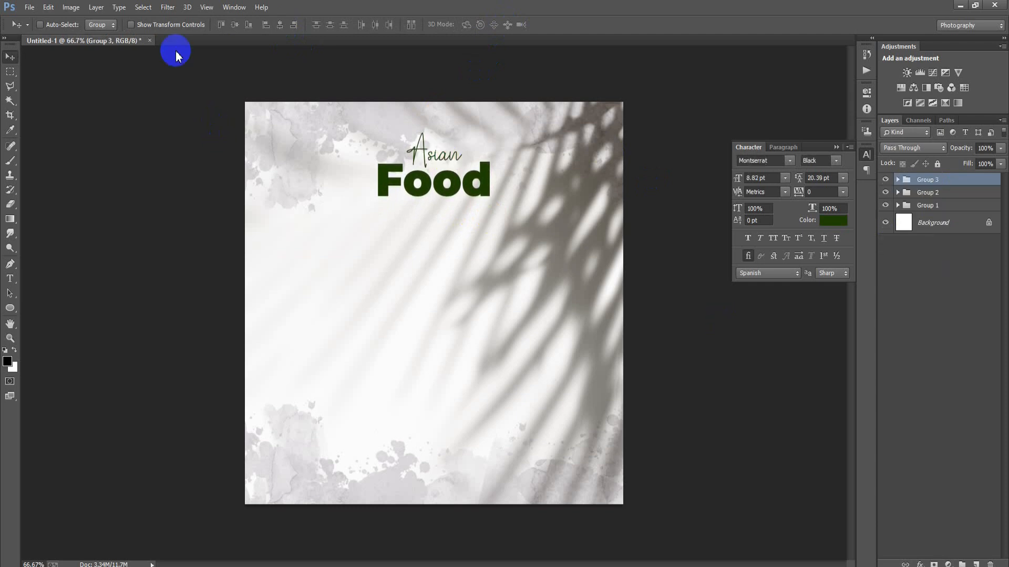
# Place the pasta bowl image, the file ending in 11, as a linked file scaled to 4.12% beneath the title.
pyautogui.click(29, 7)
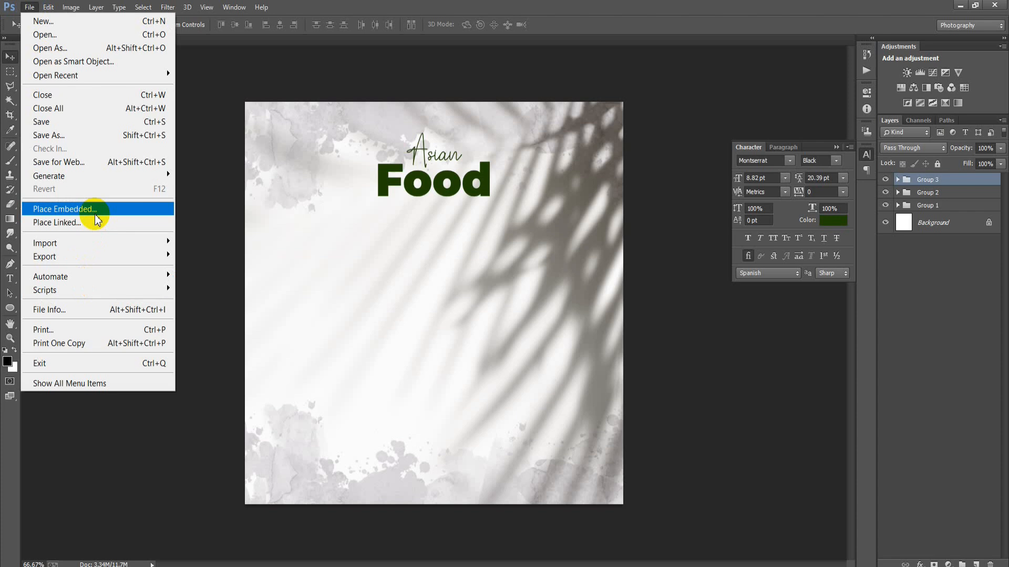
pyautogui.click(96, 222)
pyautogui.doubleClick(238, 312)
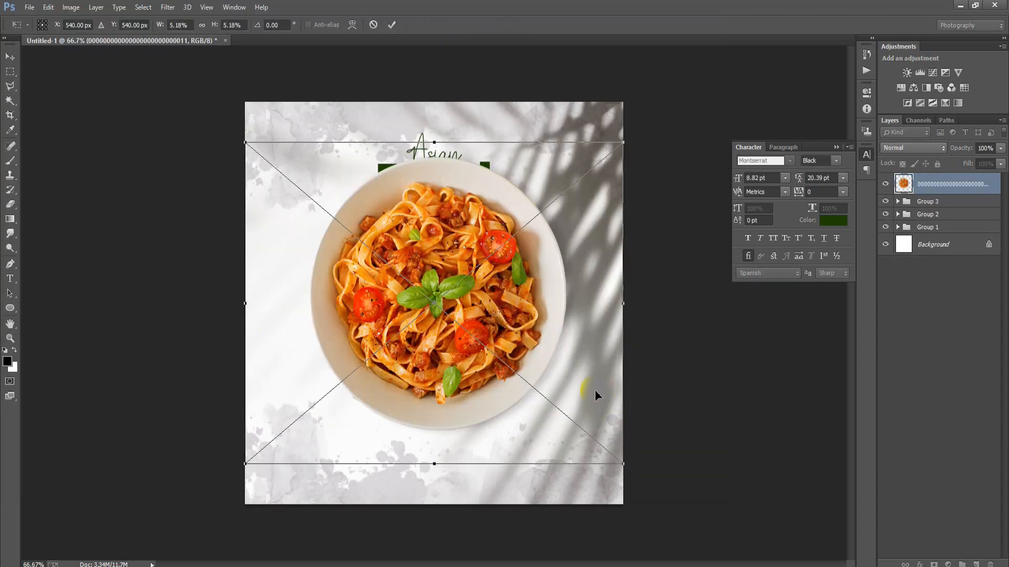
pyautogui.moveTo(559, 386); pyautogui.dragTo(559, 418)
pyautogui.moveTo(622, 496); pyautogui.dragTo(593, 460)
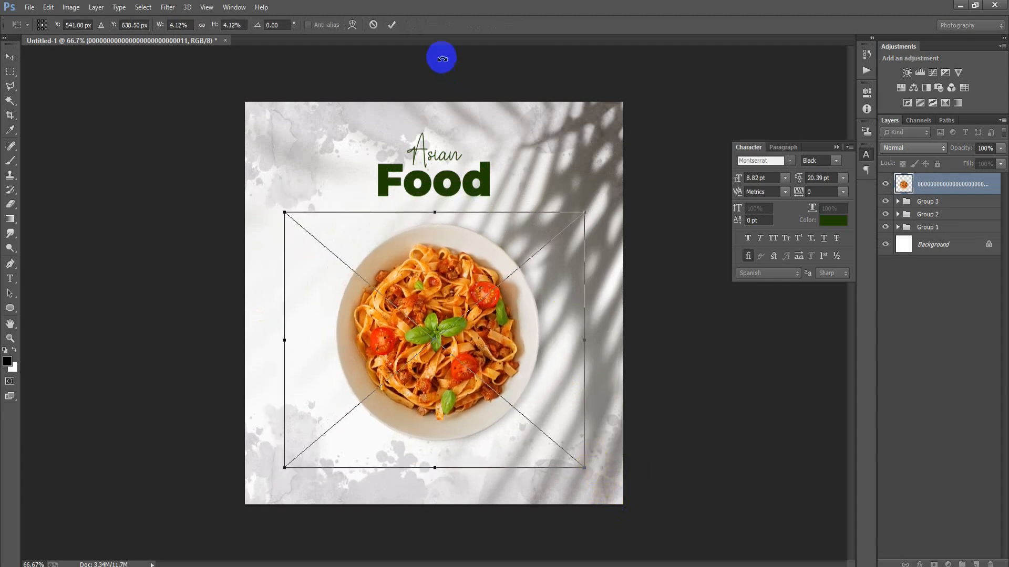
pyautogui.click(392, 25)
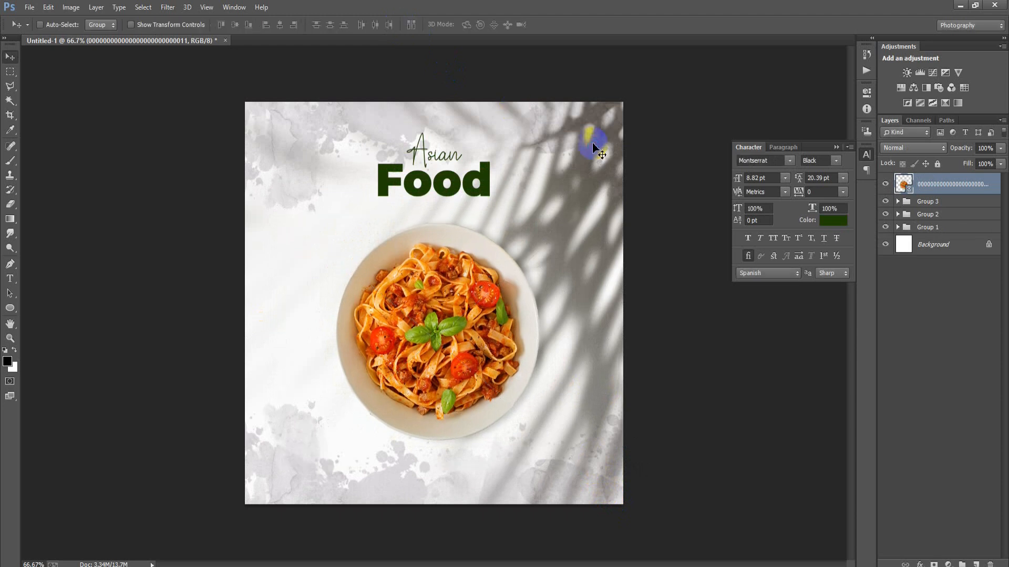
# Nudge the pasta bowl slightly upward closer to the Food text and rasterize its layer.
pyautogui.press('Up')
pyautogui.press('Up')
pyautogui.press('Up')
pyautogui.press('Up')
pyautogui.press('Up')
pyautogui.press('Up')
pyautogui.press('Up')
pyautogui.press('Up')
pyautogui.press('Up')
pyautogui.press('Up')
pyautogui.press('Up')
pyautogui.press('Up')
pyautogui.press('Up')
pyautogui.press('Up')
pyautogui.press('Up')
pyautogui.press('Up')
pyautogui.press('Up')
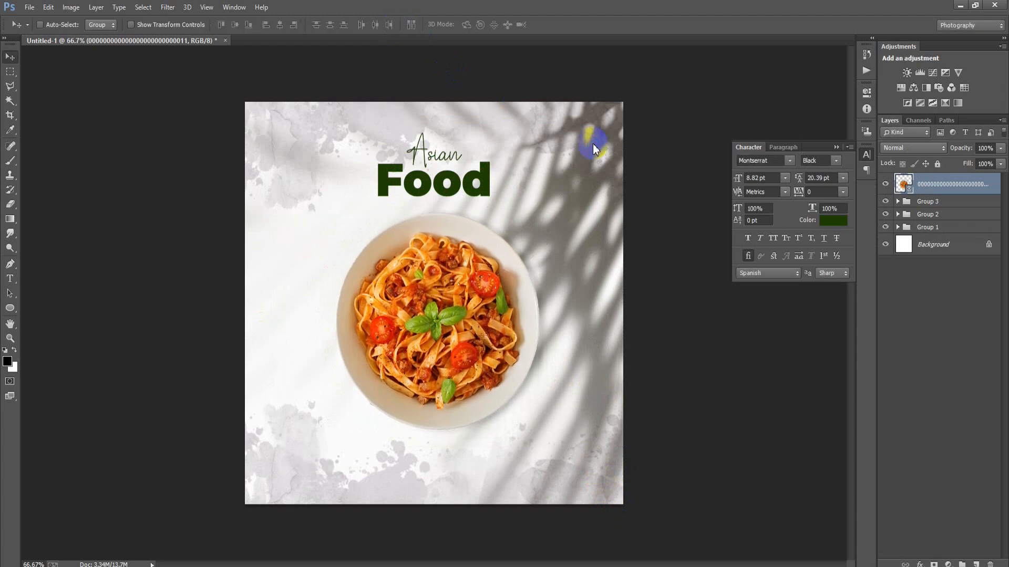
pyautogui.press('Down')
pyautogui.press('Down')
pyautogui.press('Down')
pyautogui.press('Down')
pyautogui.press('Down')
pyautogui.press('Down')
pyautogui.press('Down')
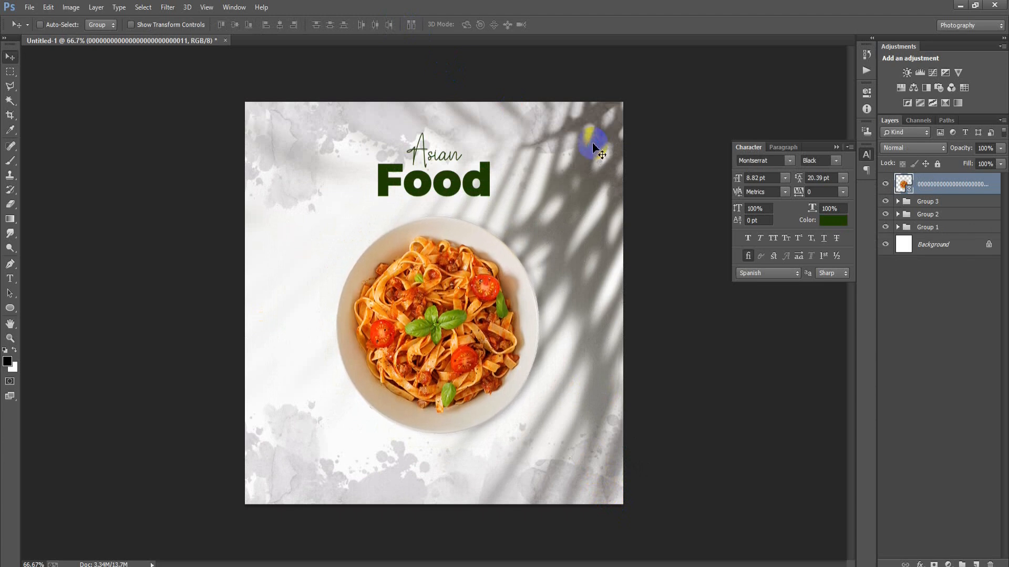
pyautogui.rightClick(963, 192)
pyautogui.click(699, 251)
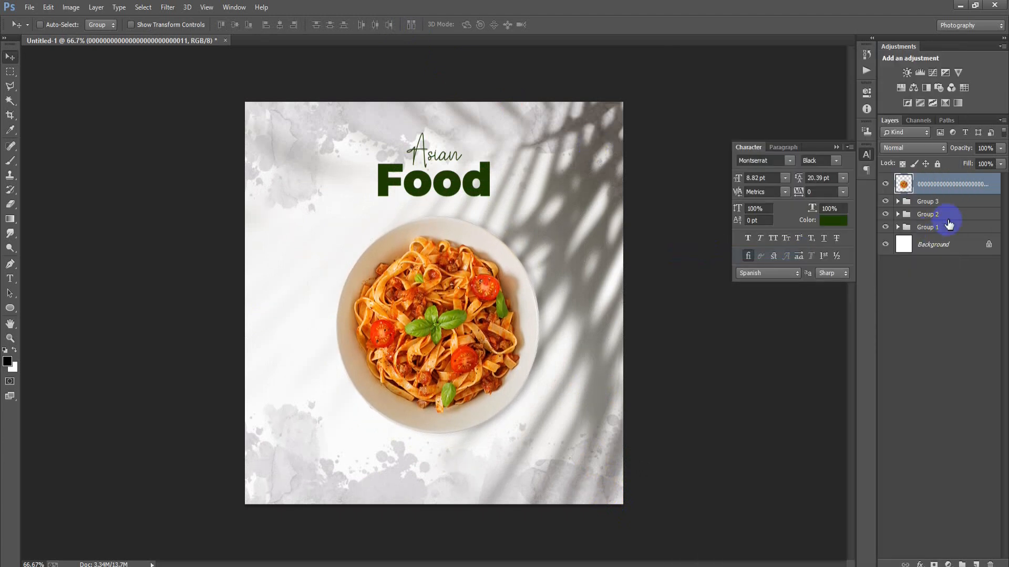
# Add a Drop Shadow effect to the pasta bowl layer with 50% opacity and a 100° angle.
pyautogui.doubleClick(1000, 184)
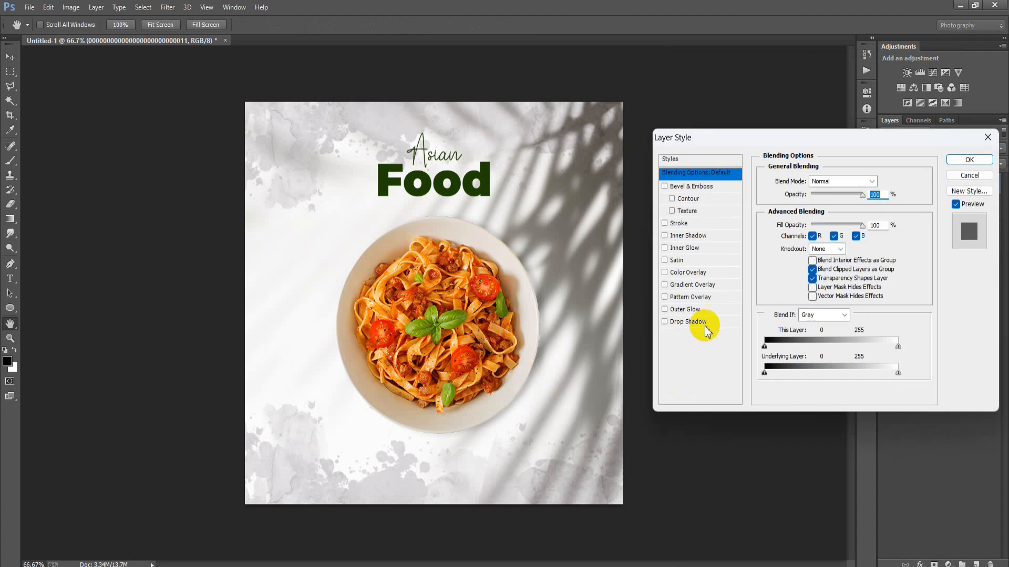
pyautogui.click(704, 323)
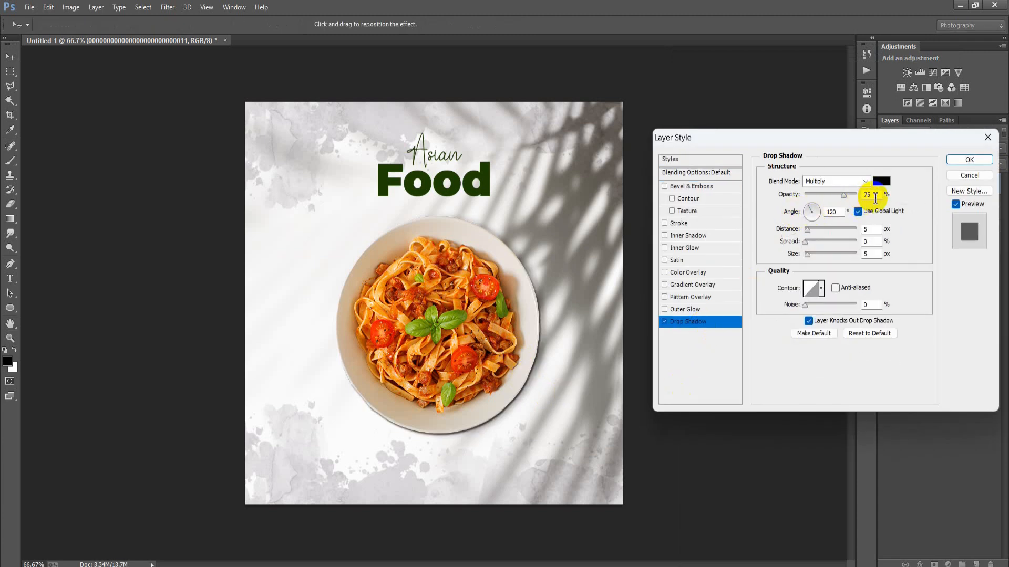
pyautogui.write('50')
pyautogui.doubleClick(840, 212)
pyautogui.write('10')
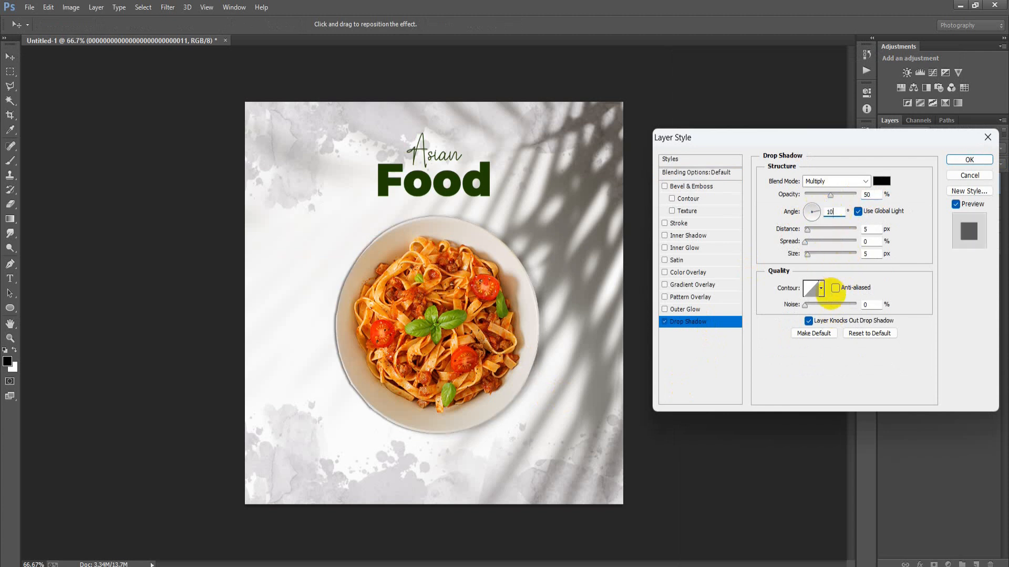
pyautogui.write('0')
# Set the bowl's drop shadow to 20 px distance, 5% spread and 35 px size.
pyautogui.moveTo(870, 231); pyautogui.dragTo(856, 232)
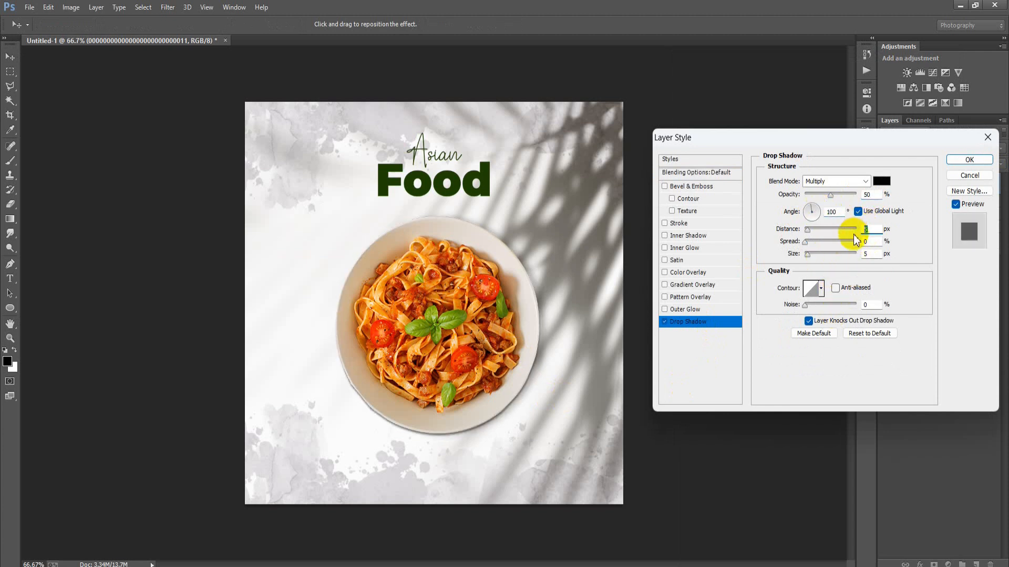
pyautogui.write('20')
pyautogui.press('Tab')
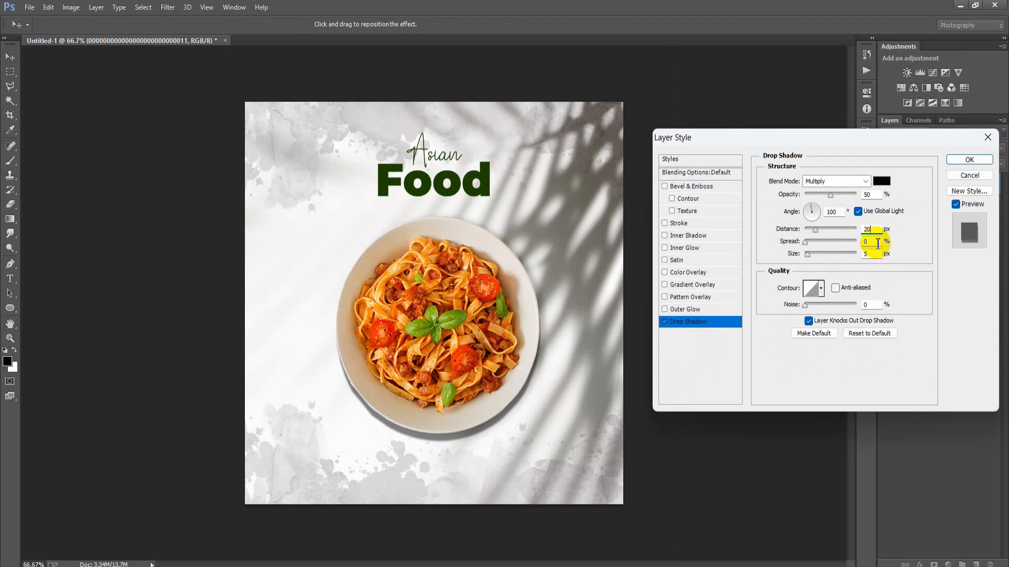
pyautogui.write('5')
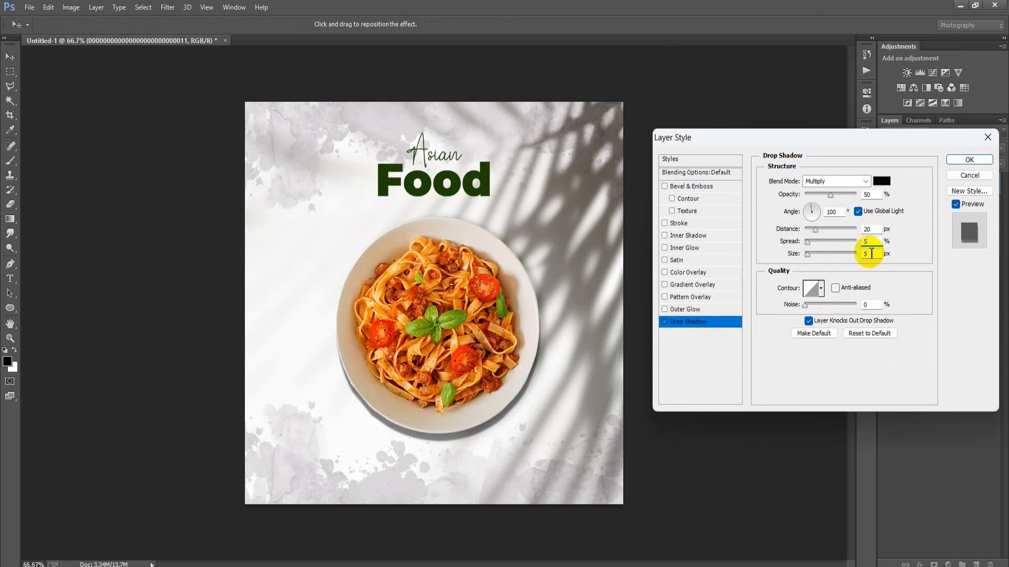
pyautogui.write('35')
# Shift the bowl's shadow to a 17° angle and 13 px distance, reduce its opacity to 40% and apply it.
pyautogui.moveTo(463, 350); pyautogui.dragTo(476, 342)
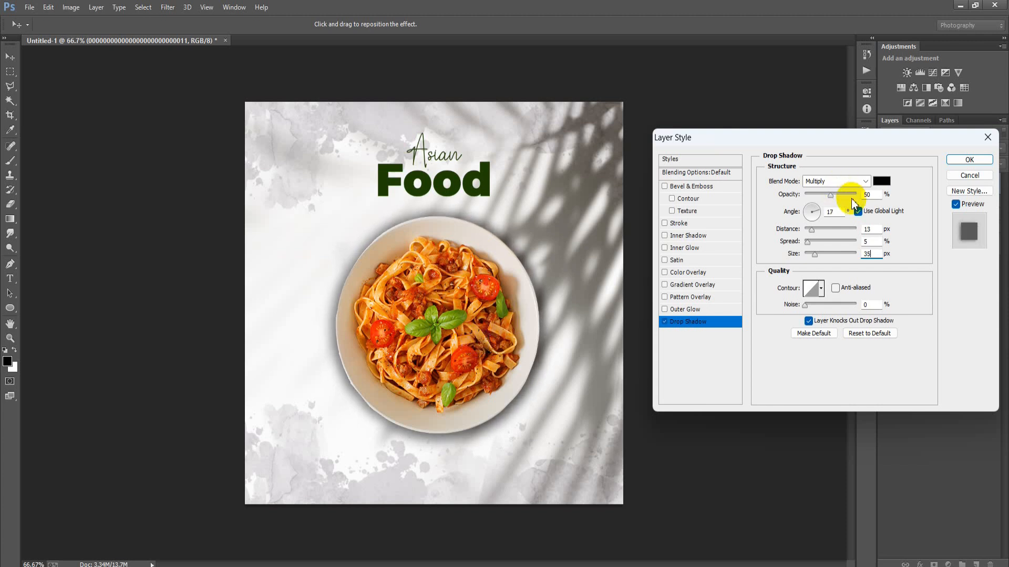
pyautogui.moveTo(830, 195); pyautogui.dragTo(826, 195)
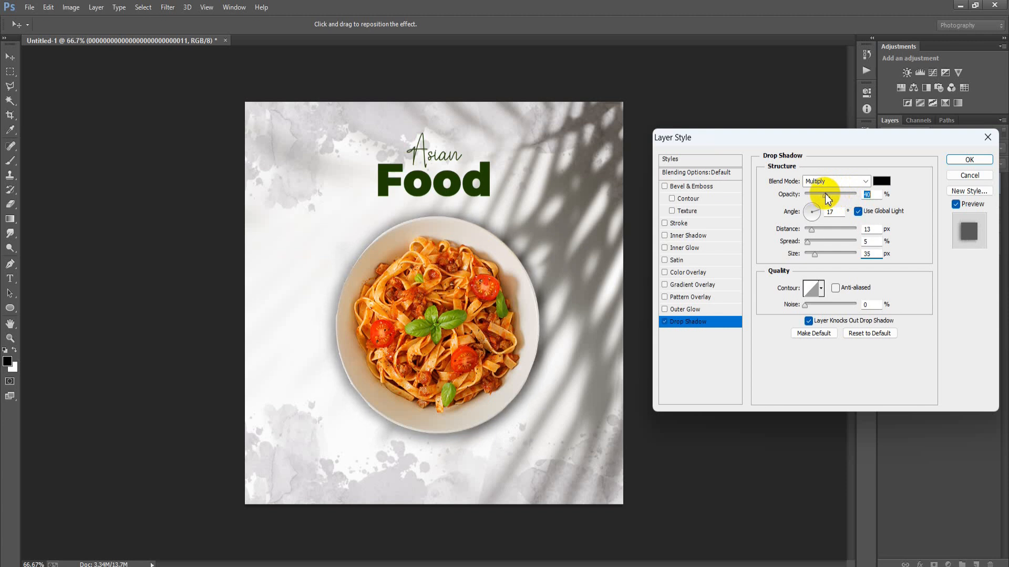
pyautogui.click(965, 160)
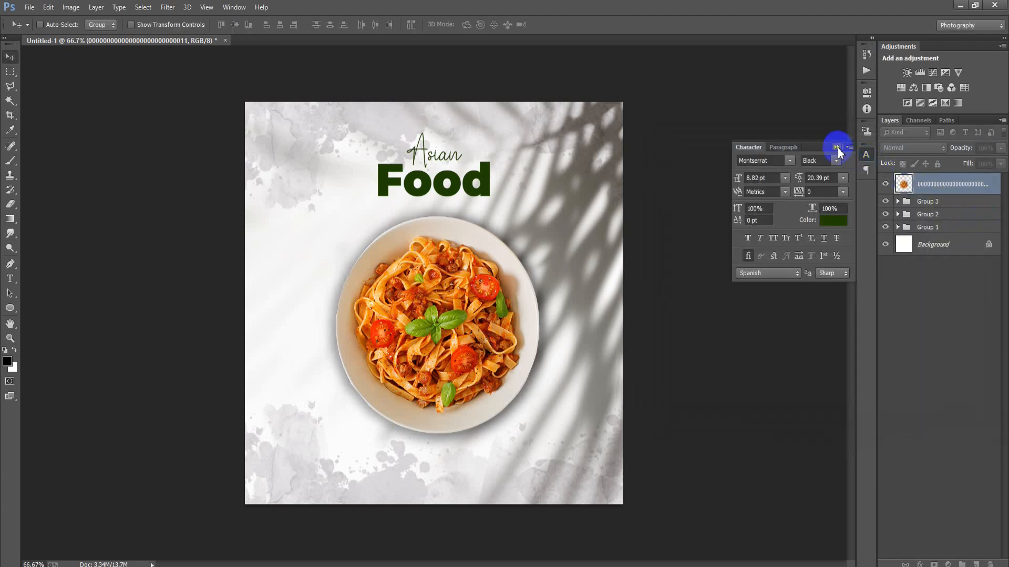
pyautogui.click(837, 147)
pyautogui.click(997, 189)
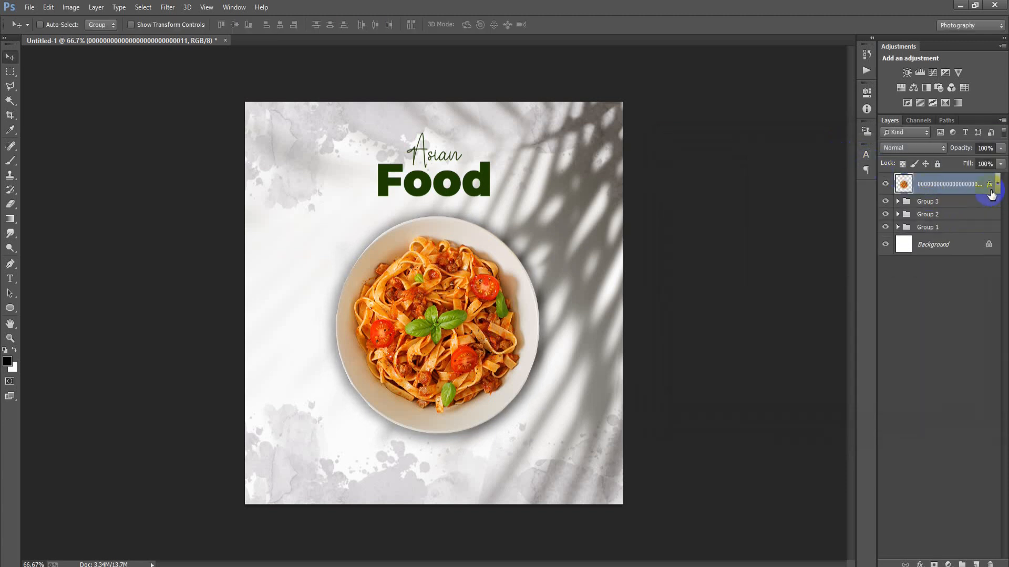
# Place the basil and tomato image, the file ending in 13, directly beneath the bowl layer and scale it to 2.93%.
pyautogui.click(975, 201)
pyautogui.click(23, 8)
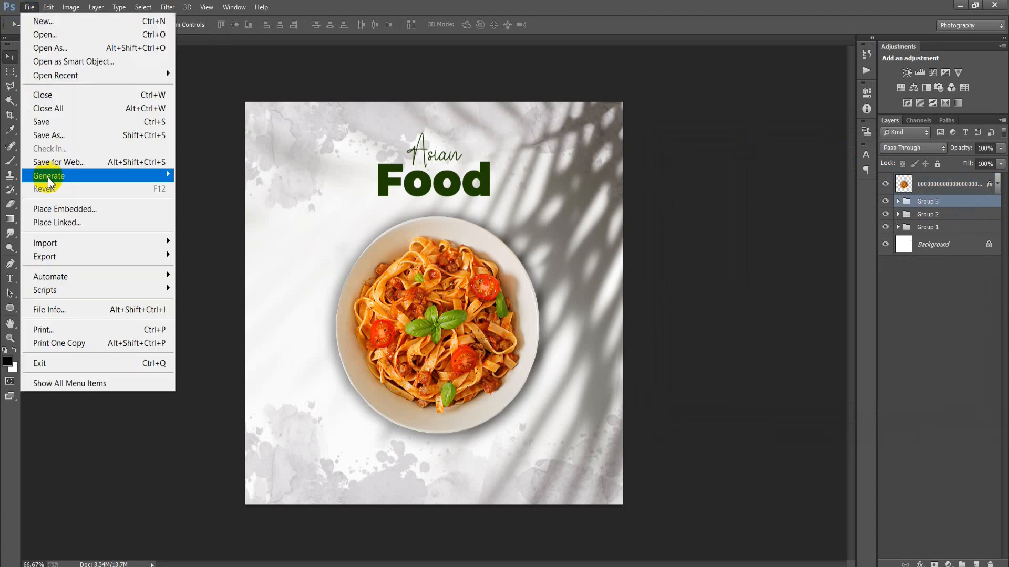
pyautogui.click(46, 219)
pyautogui.doubleClick(368, 308)
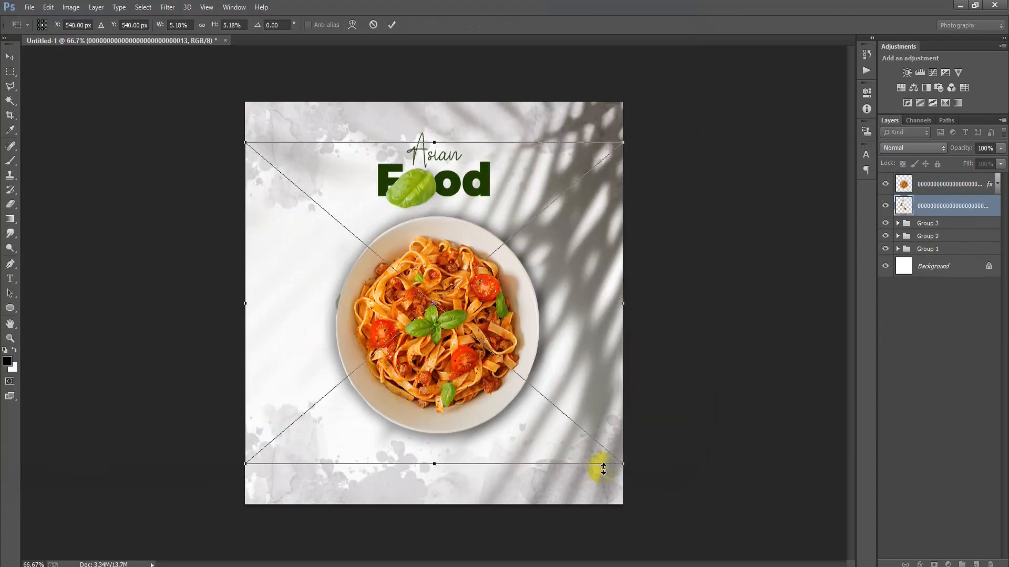
pyautogui.moveTo(630, 466); pyautogui.dragTo(541, 402)
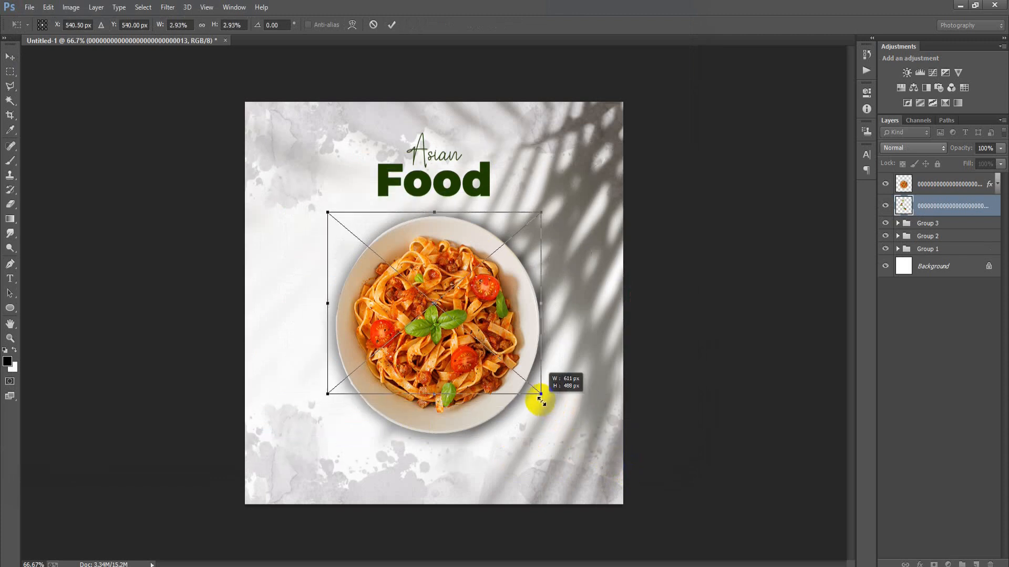
pyautogui.click(391, 24)
# Move the basil and tomatoes so they scatter along the bowl's left side, and group them with the bowl layer.
pyautogui.moveTo(435, 315); pyautogui.dragTo(360, 348)
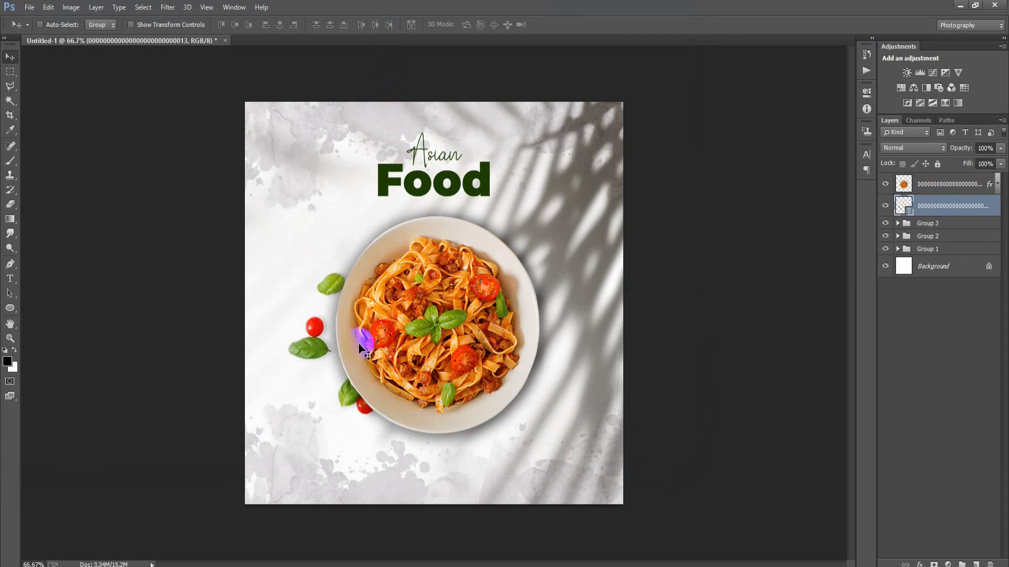
pyautogui.moveTo(359, 346); pyautogui.dragTo(355, 338)
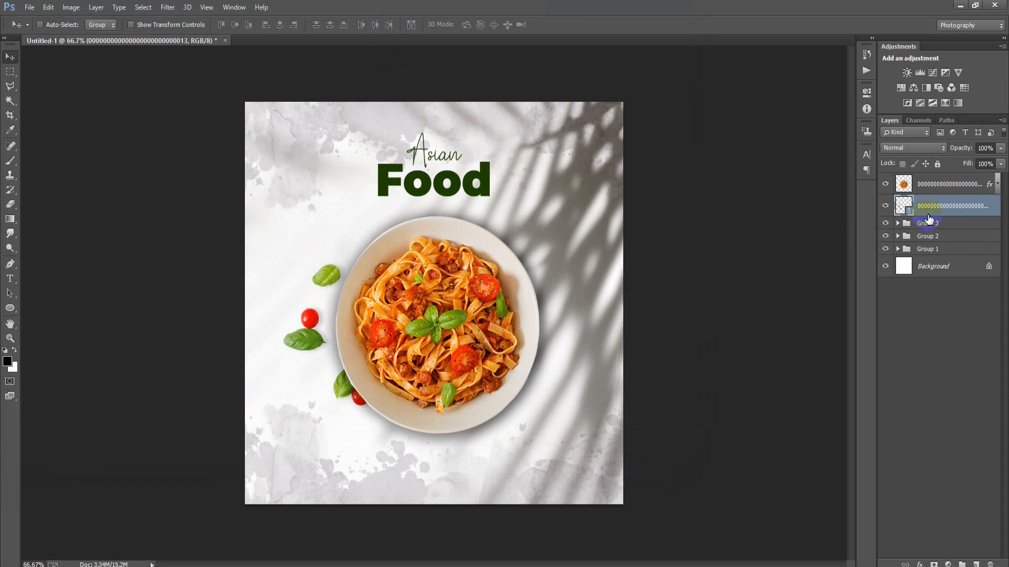
pyautogui.keyDown('shift'); pyautogui.click(953, 190); pyautogui.keyUp('shift')
pyautogui.hotkey('ctrl', 'g')
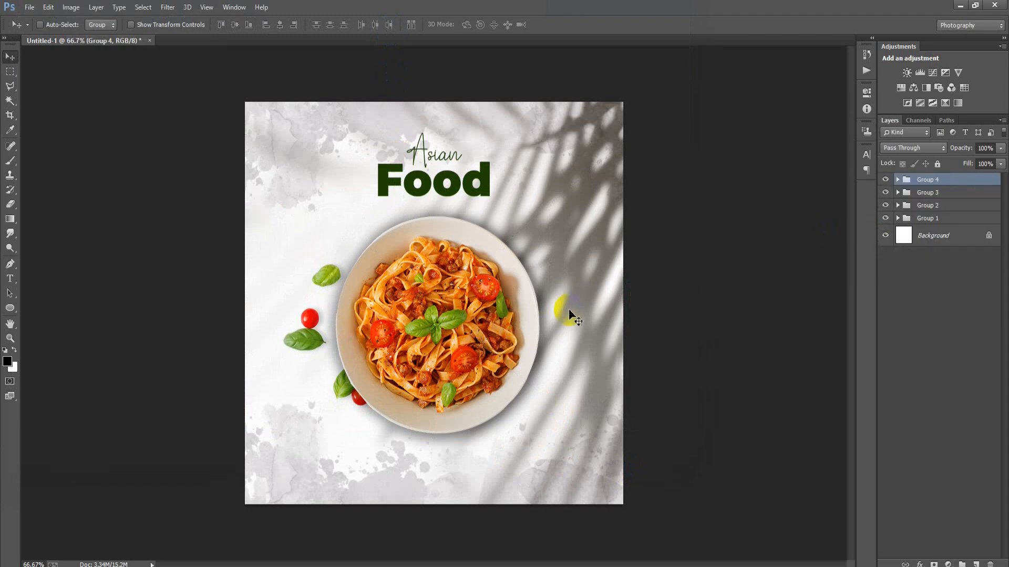
# Place the monstera leaf image, the file ending in 04, as a linked file above the food group.
pyautogui.click(29, 7)
pyautogui.click(57, 223)
pyautogui.click(302, 244)
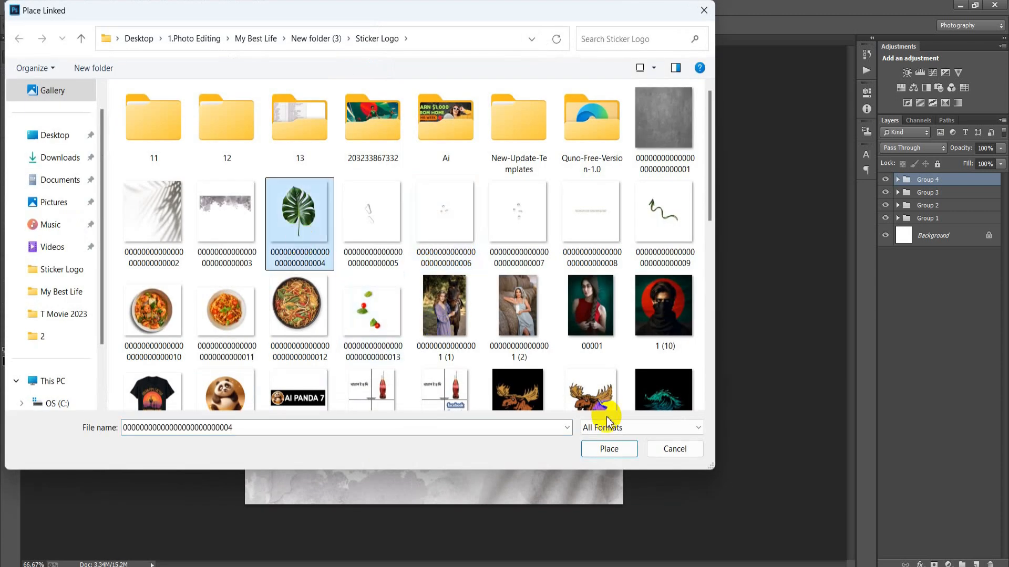
pyautogui.click(610, 449)
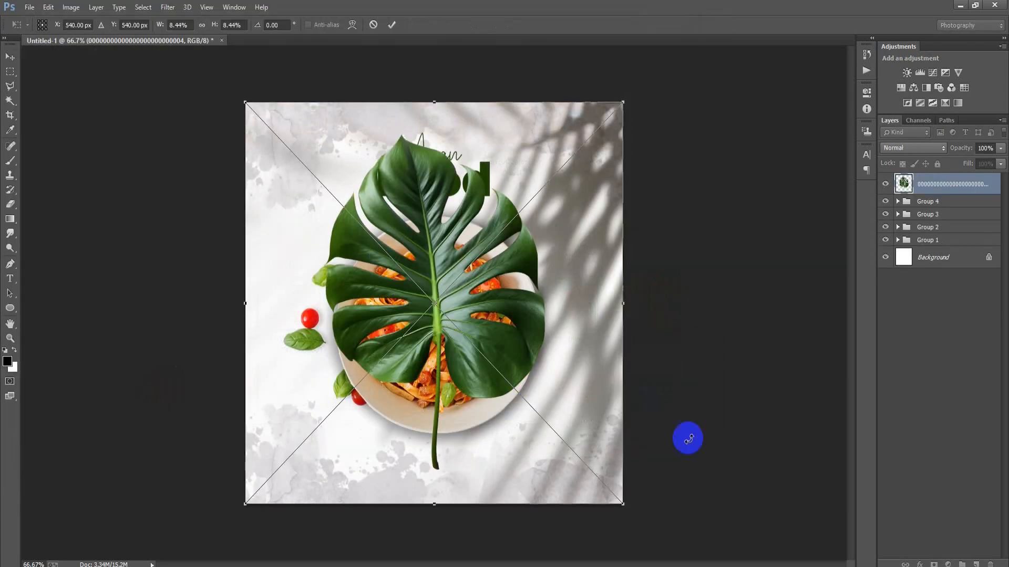
# Rotate the monstera leaf to about 139°, scale it to 3.94% and position it across the poster's upper-left corner.
pyautogui.moveTo(705, 480); pyautogui.dragTo(388, 318)
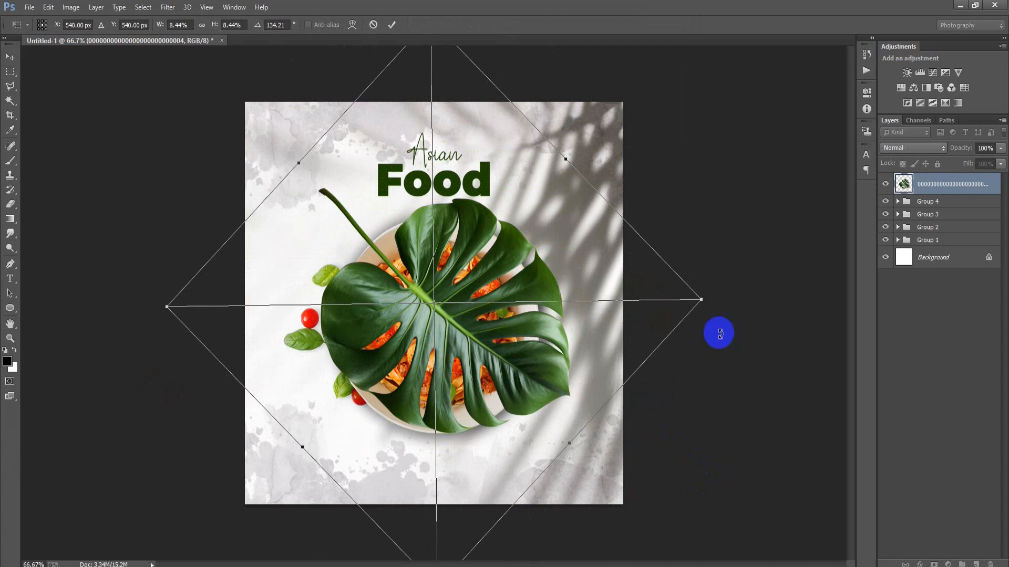
pyautogui.moveTo(702, 300); pyautogui.dragTo(559, 274)
pyautogui.moveTo(480, 342); pyautogui.dragTo(339, 224)
pyautogui.moveTo(303, 167); pyautogui.dragTo(323, 137)
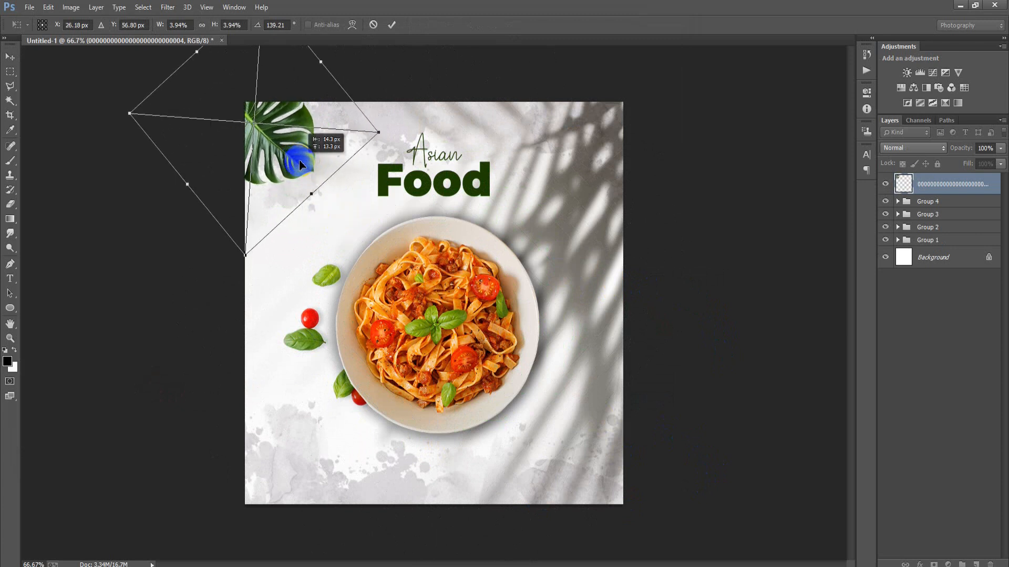
pyautogui.click(391, 25)
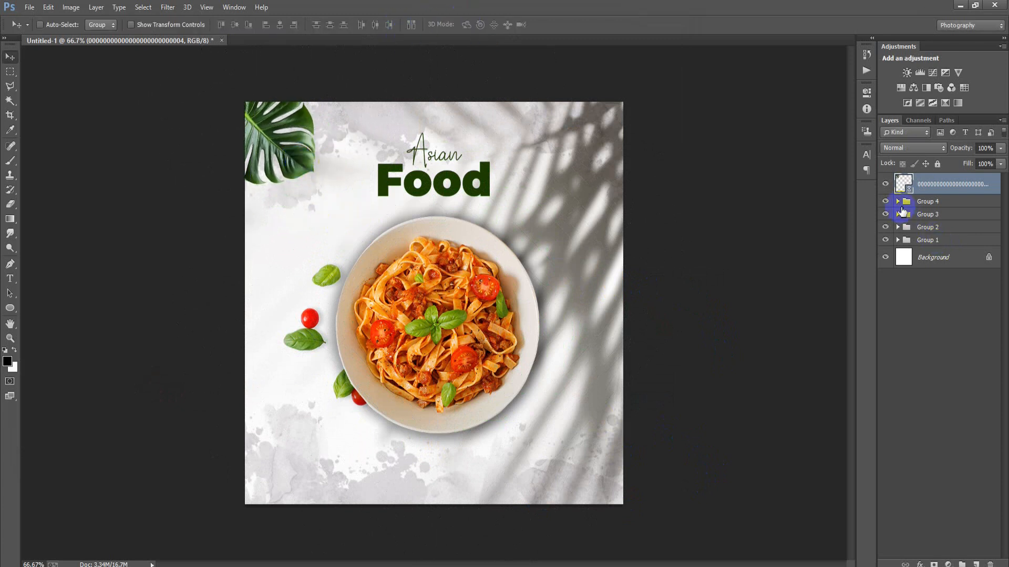
# Copy the layer style of the pasta bowl layer inside Group 4.
pyautogui.click(897, 203)
pyautogui.click(995, 221)
pyautogui.rightClick(992, 220)
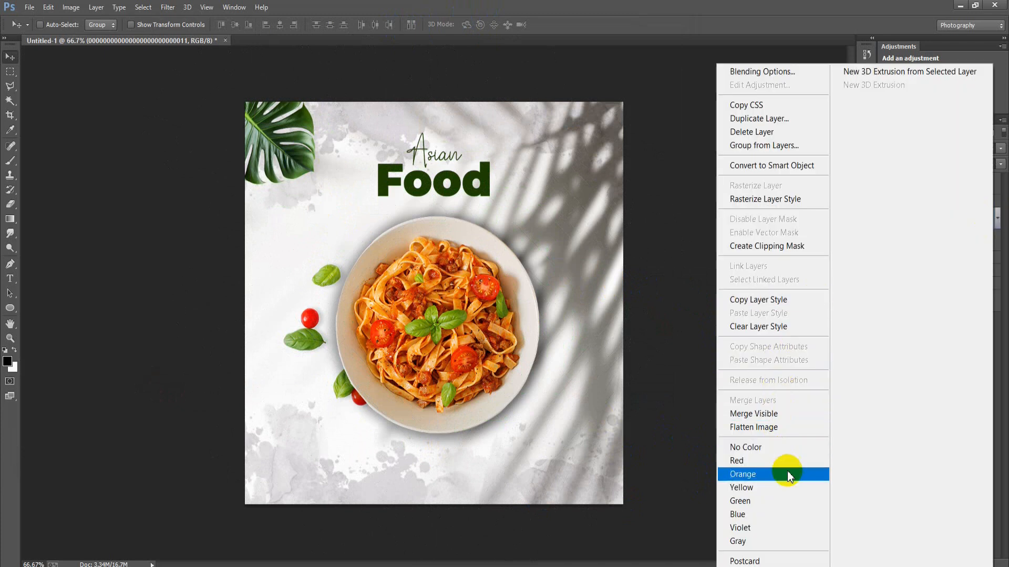
pyautogui.click(786, 301)
pyautogui.click(898, 202)
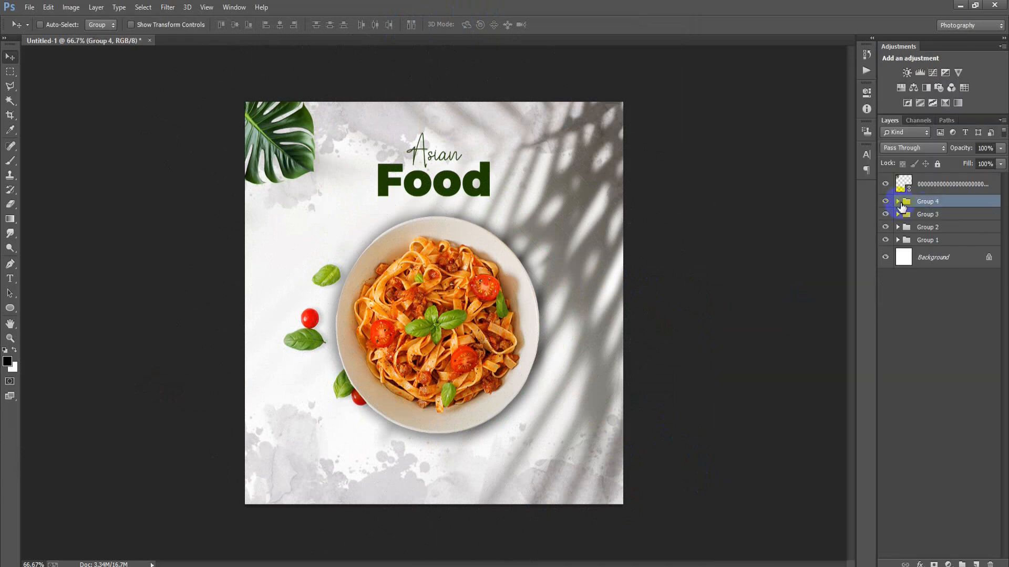
# Rasterize the monstera leaf layer and paste the copied drop shadow style onto it.
pyautogui.rightClick(948, 192)
pyautogui.click(733, 253)
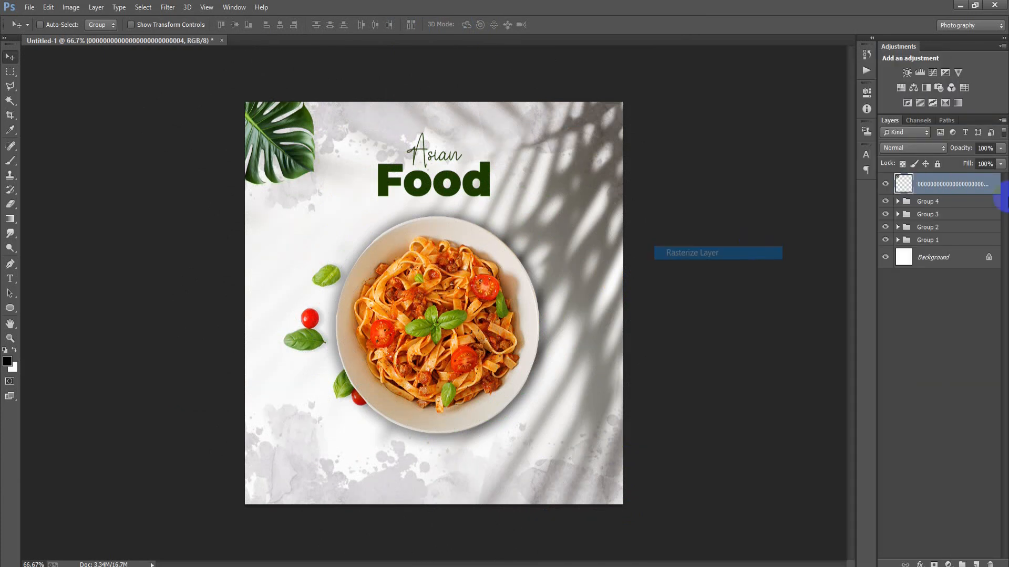
pyautogui.rightClick(999, 184)
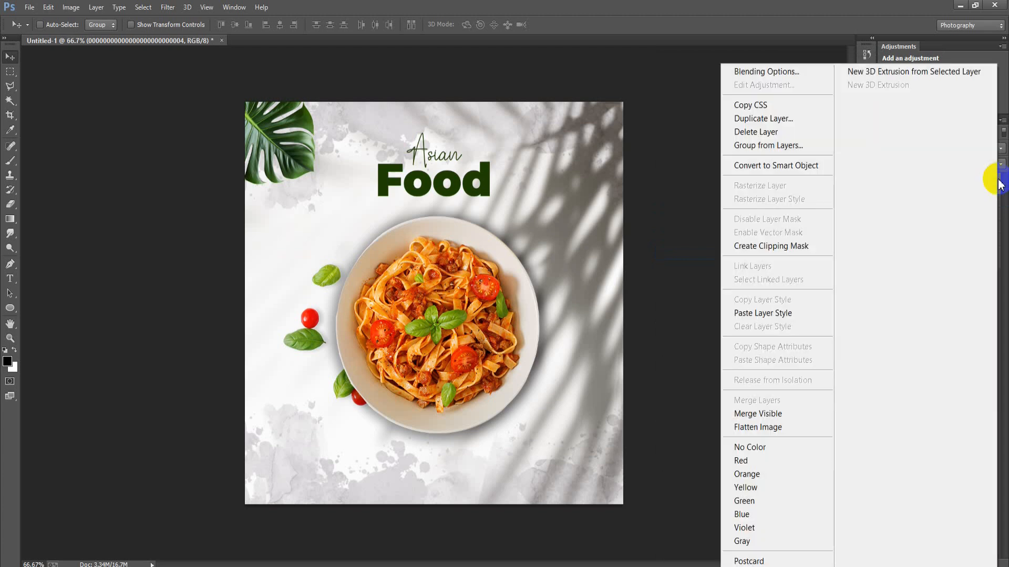
pyautogui.click(802, 320)
# Duplicate the monstera leaf into the poster's lower-right corner, rotated about -176°, and group the two leaf layers.
pyautogui.moveTo(273, 145); pyautogui.dragTo(567, 450)
pyautogui.hotkey('ctrl', 't')
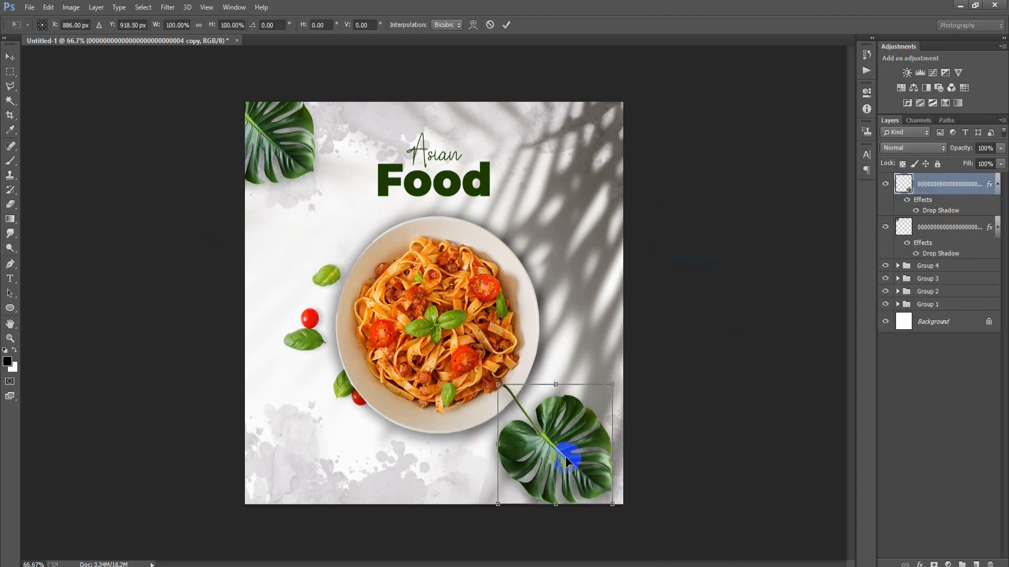
pyautogui.moveTo(720, 448); pyautogui.dragTo(460, 425)
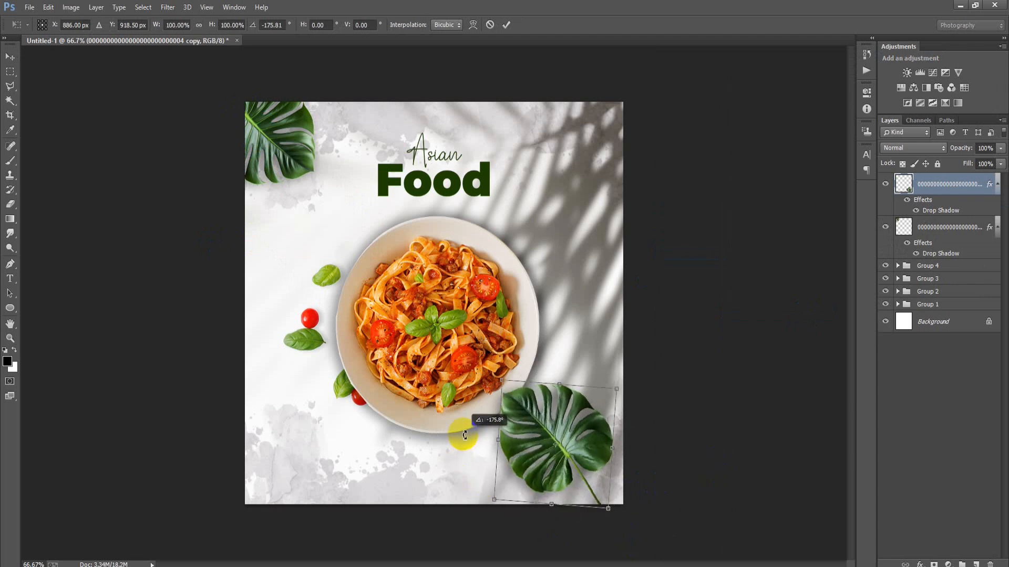
pyautogui.moveTo(543, 459); pyautogui.dragTo(592, 505)
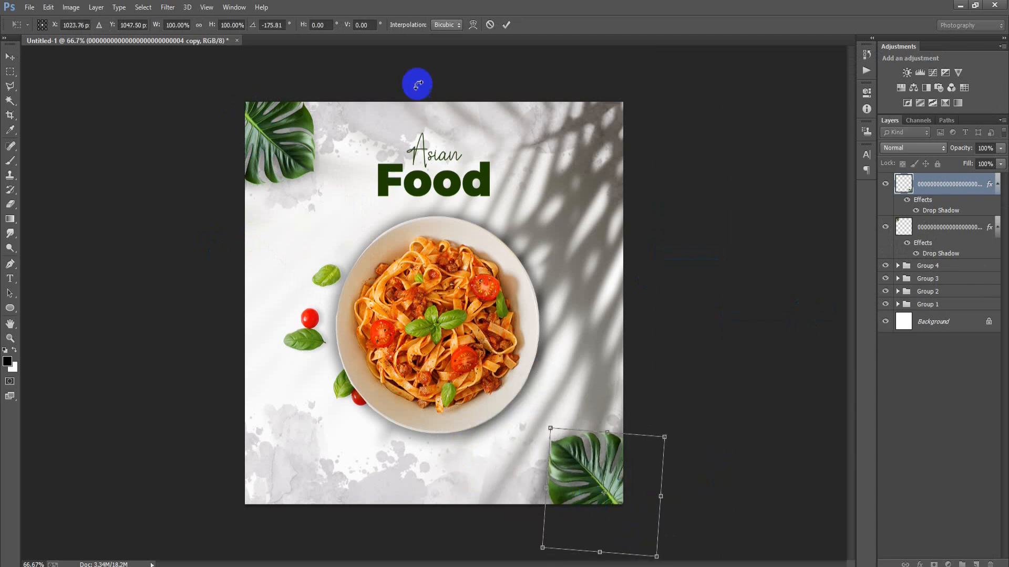
pyautogui.click(506, 24)
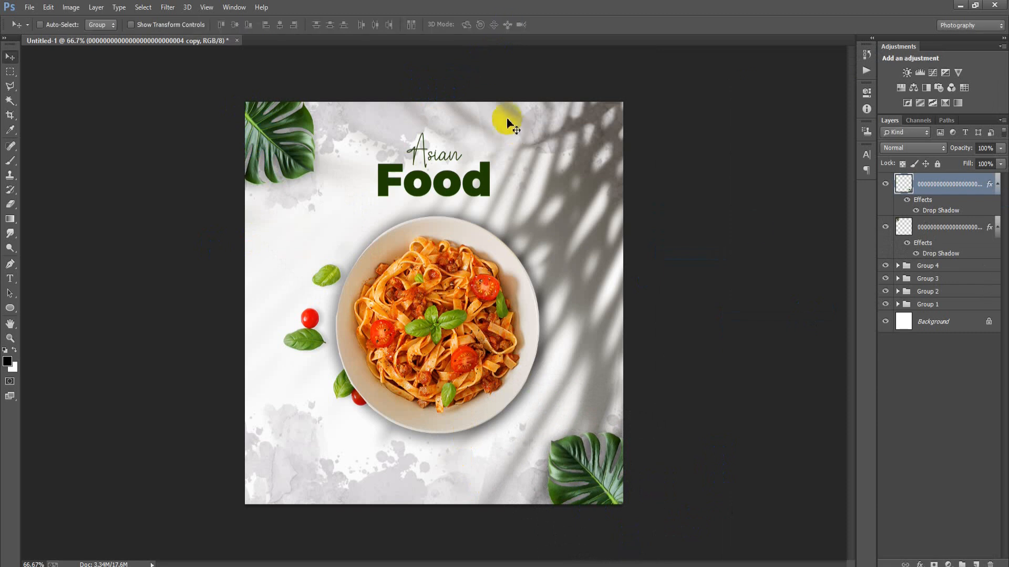
pyautogui.keyDown('shift'); pyautogui.click(973, 227); pyautogui.keyUp('shift')
pyautogui.hotkey('ctrl', 'g')
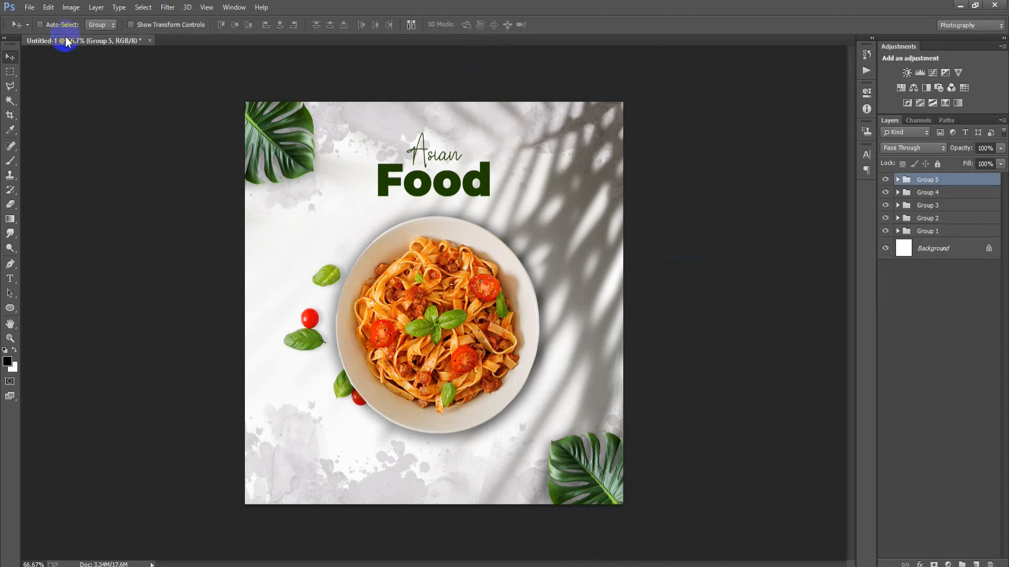
# Place the water puddle image, the file ending in 05, as a linked file above the leaf group and rasterize it.
pyautogui.click(30, 9)
pyautogui.click(69, 220)
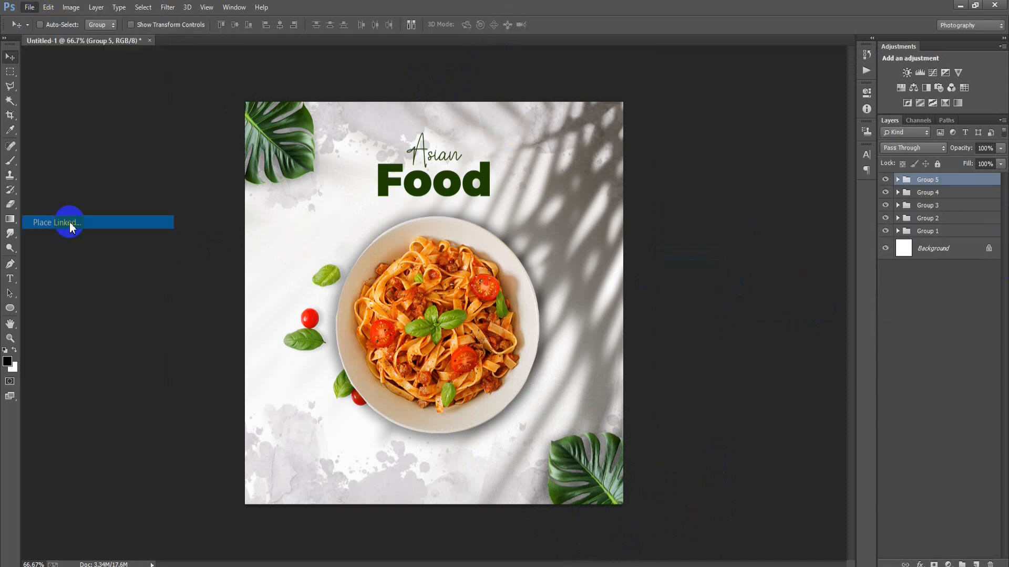
pyautogui.click(353, 207)
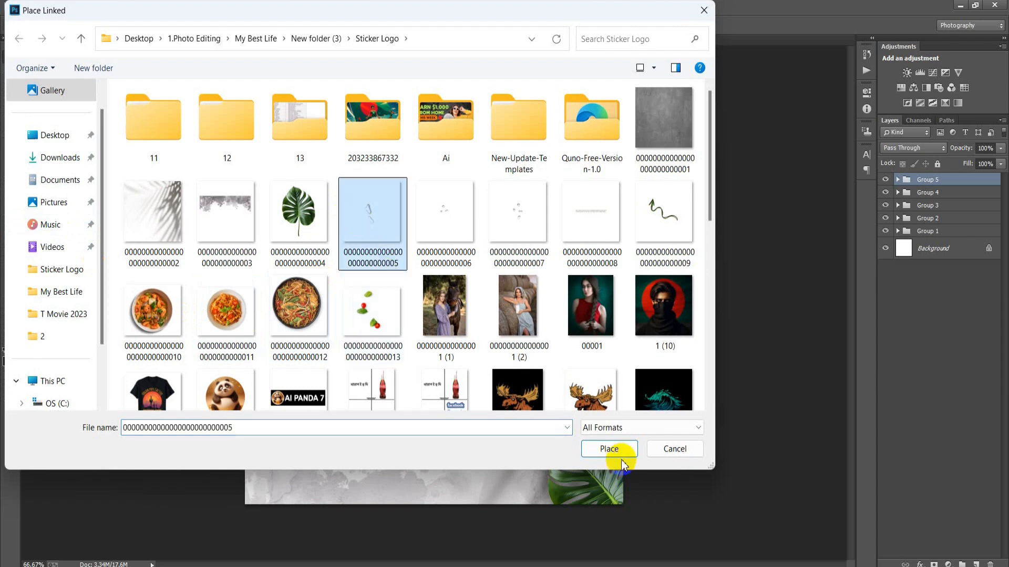
pyautogui.click(604, 450)
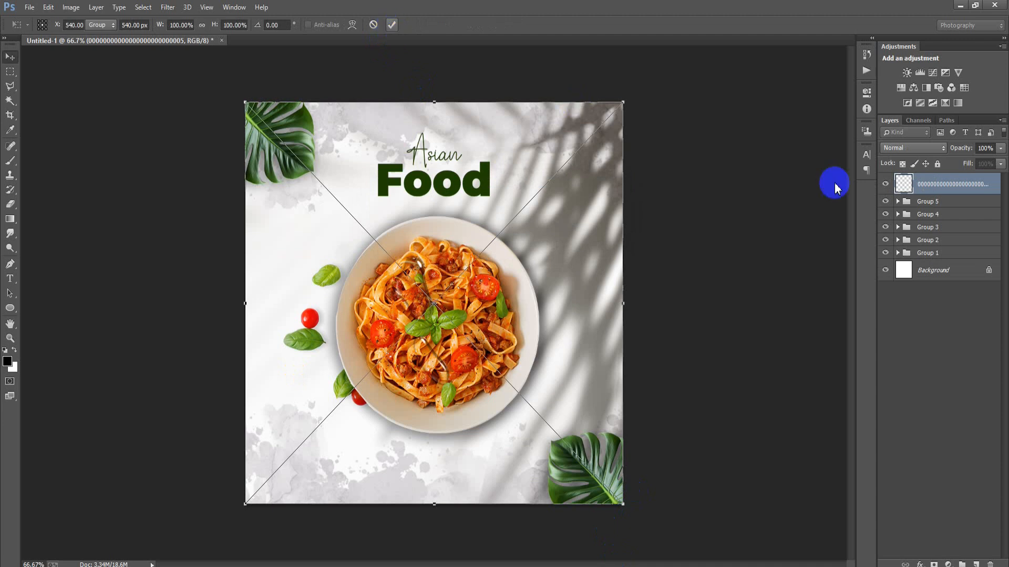
pyautogui.click(938, 188)
pyautogui.rightClick(941, 191)
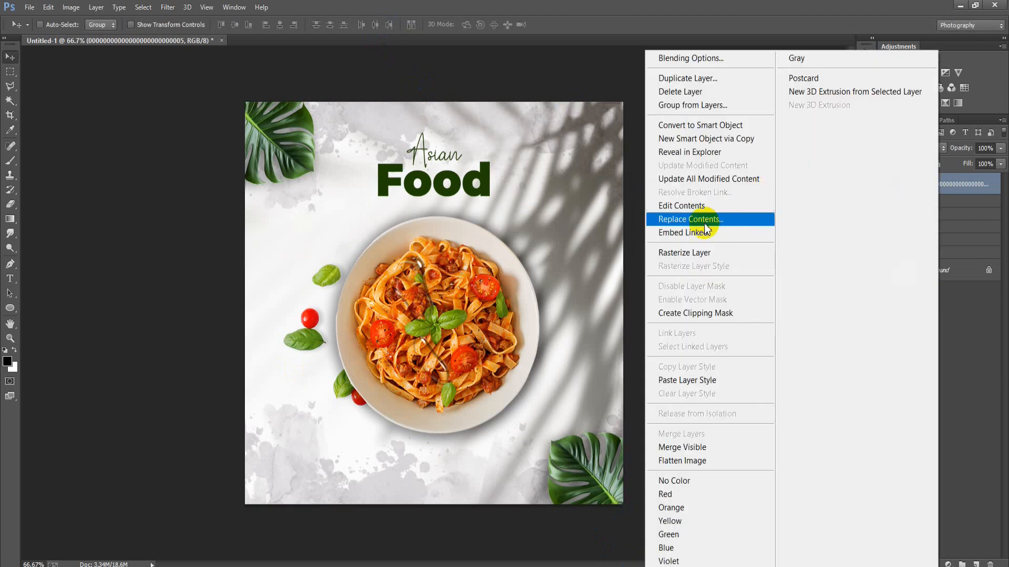
pyautogui.click(682, 251)
# Scale the water puddles to about 77%, rotate them about -14.5° and position them at the bowl's lower left, beneath the basil leaf.
pyautogui.hotkey('ctrl', 't')
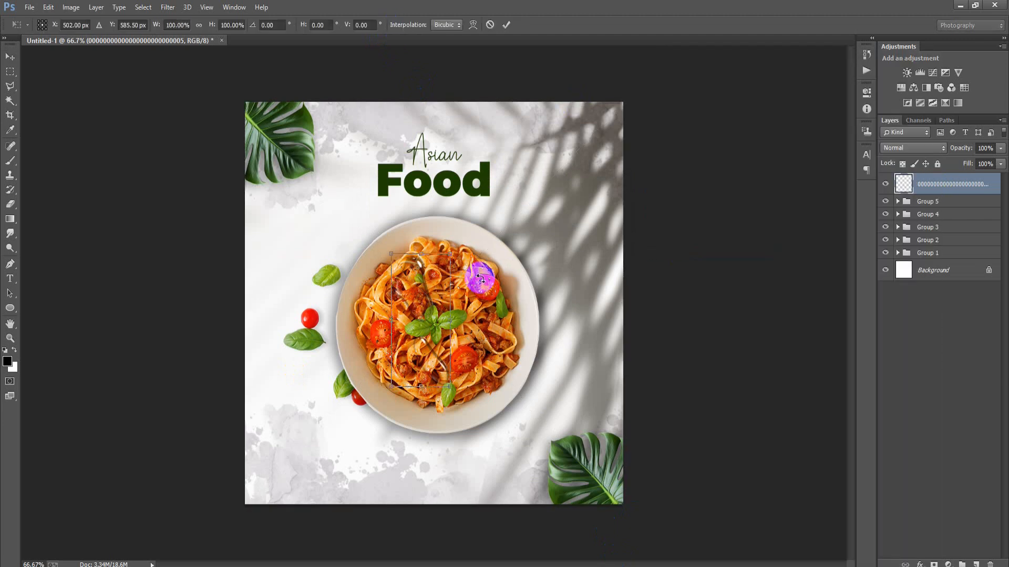
pyautogui.moveTo(481, 282)
pyautogui.mouseDown()
pyautogui.moveTo(476, 320)
pyautogui.moveTo(429, 322)
pyautogui.moveTo(340, 406)
pyautogui.mouseUp()
pyautogui.moveTo(352, 460)
pyautogui.mouseDown()
pyautogui.moveTo(331, 419)
pyautogui.moveTo(320, 426)
pyautogui.moveTo(338, 451)
pyautogui.moveTo(318, 437)
pyautogui.mouseUp()
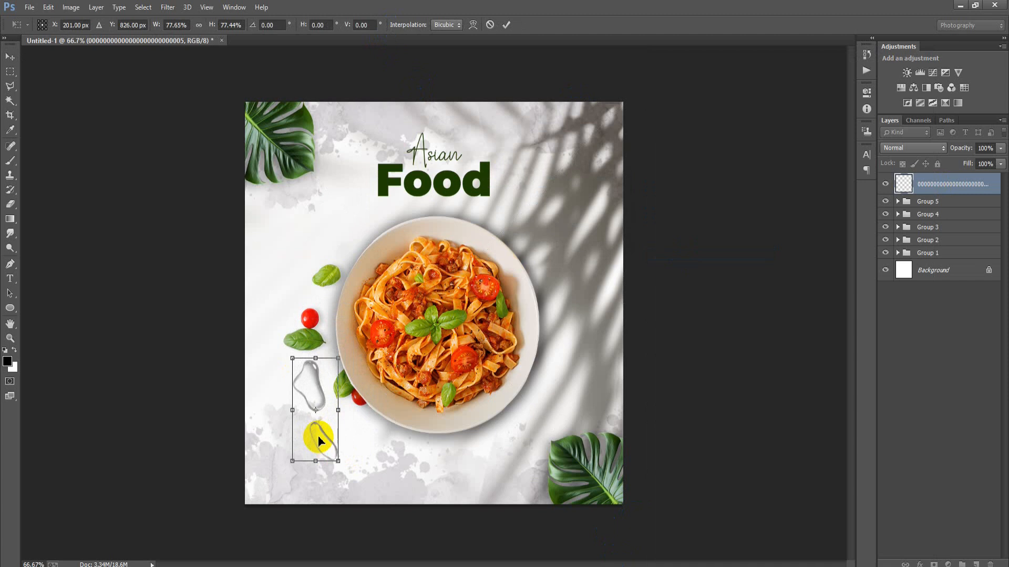
pyautogui.moveTo(383, 461); pyautogui.dragTo(403, 443)
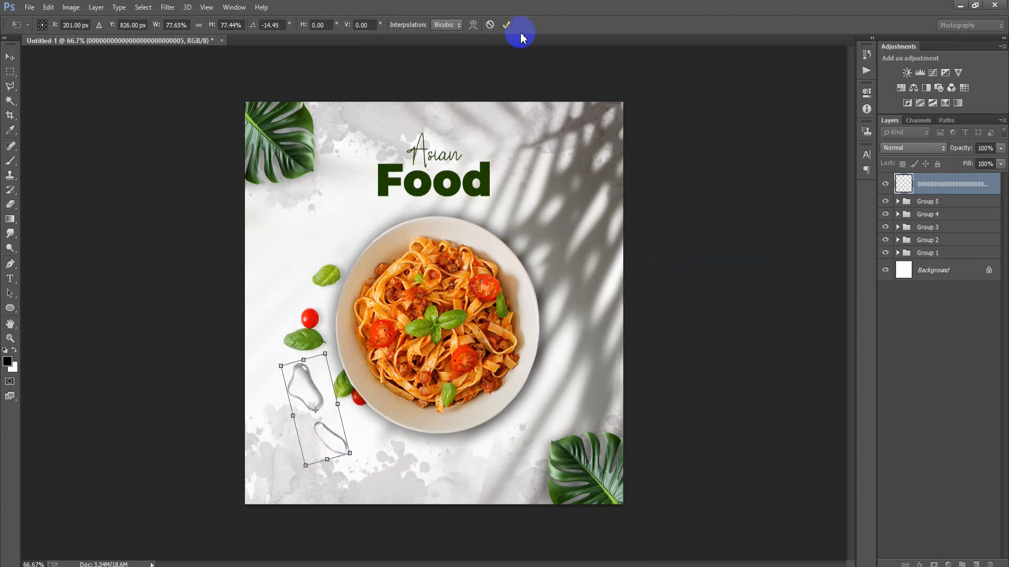
pyautogui.click(506, 27)
pyautogui.moveTo(317, 407); pyautogui.dragTo(324, 408)
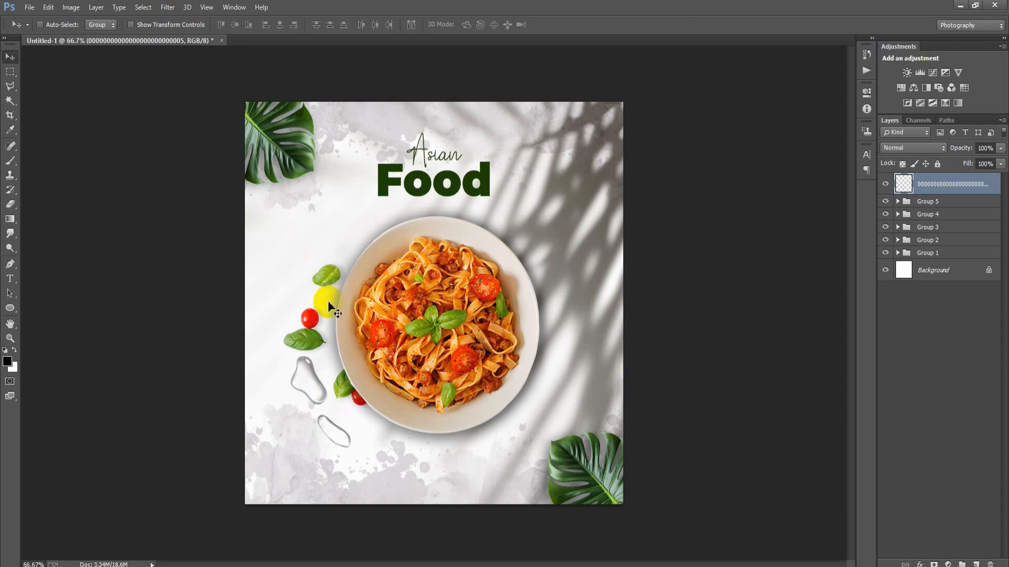
# Place the small droplets image, the file ending in 06, as a linked file and rasterize its layer.
pyautogui.click(29, 8)
pyautogui.click(105, 224)
pyautogui.click(446, 216)
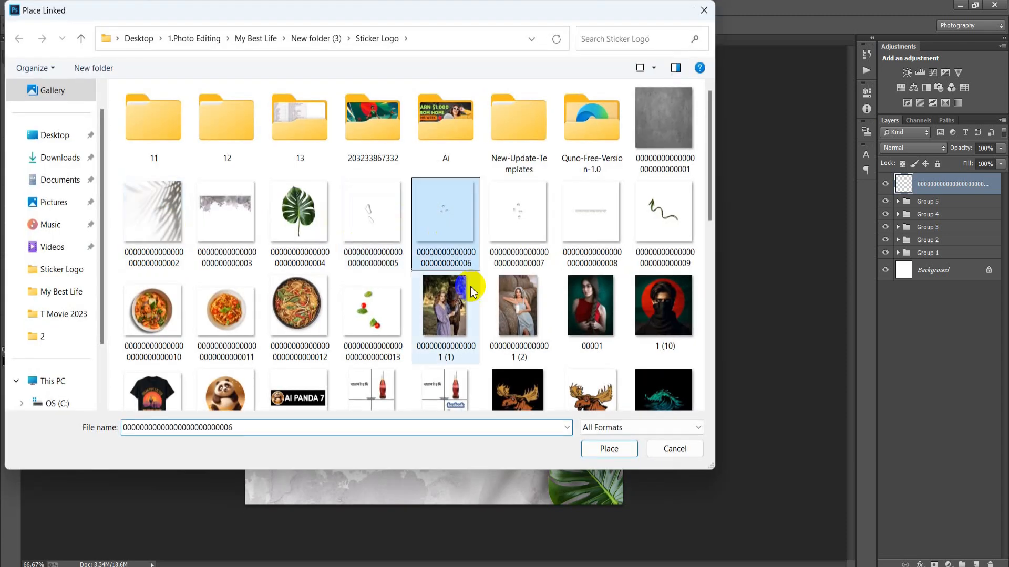
pyautogui.click(599, 450)
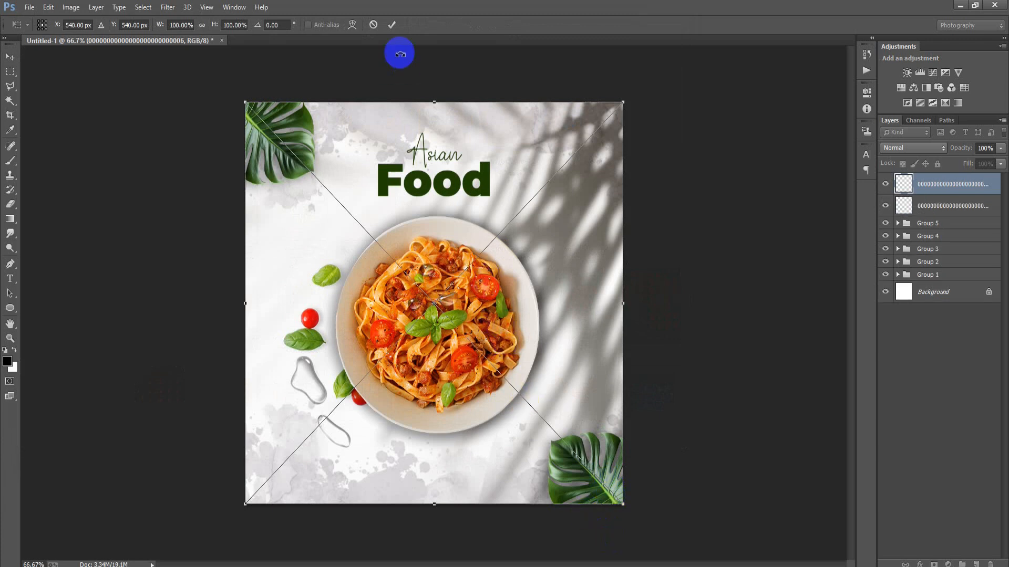
pyautogui.click(392, 25)
pyautogui.rightClick(929, 187)
pyautogui.click(677, 252)
# Move the three small droplets to the open area left of the Food title, above the bowl's upper-left edge.
pyautogui.hotkey('ctrl', 't')
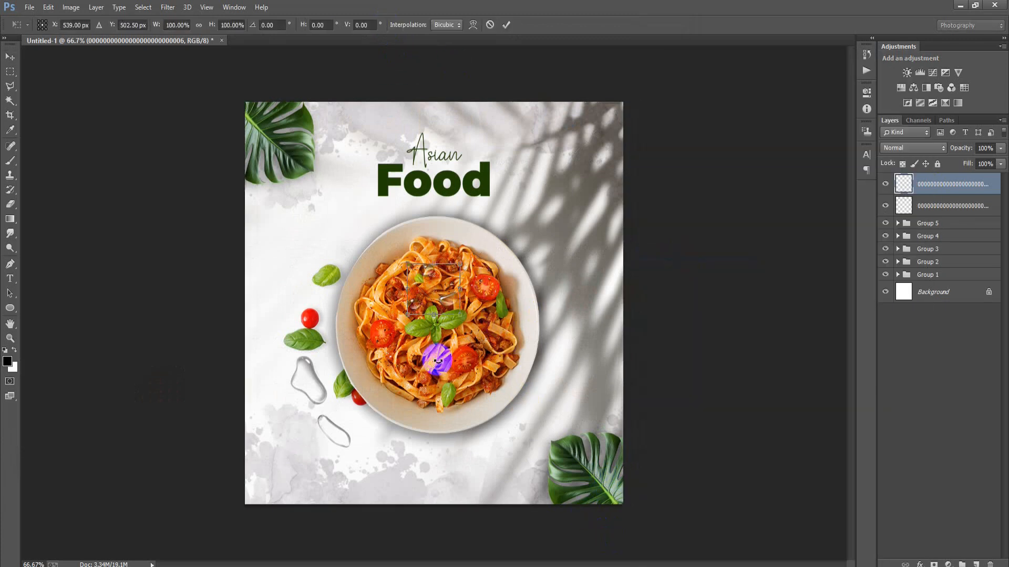
pyautogui.moveTo(437, 362); pyautogui.dragTo(341, 202)
pyautogui.click(506, 25)
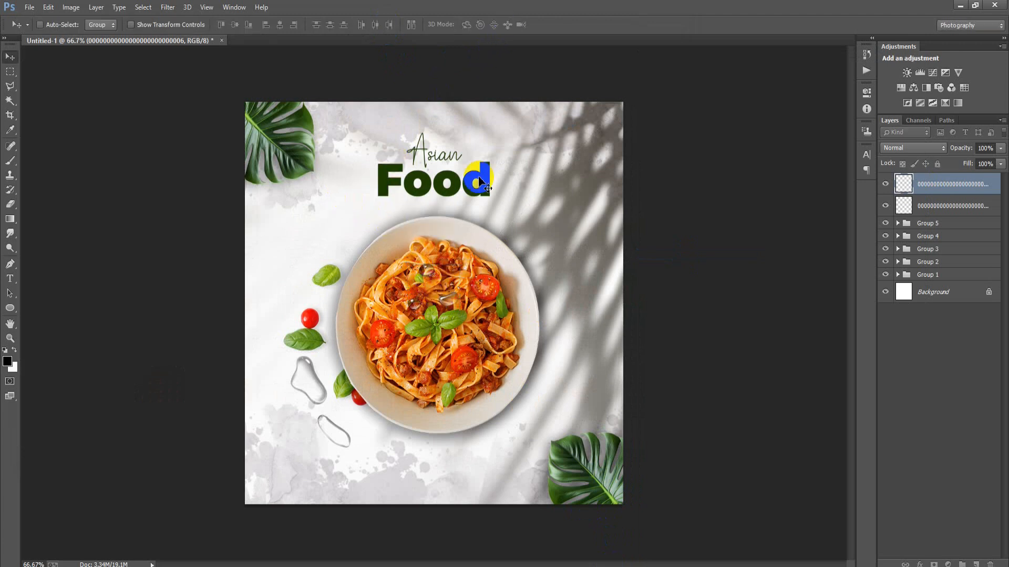
pyautogui.moveTo(428, 282); pyautogui.dragTo(341, 216)
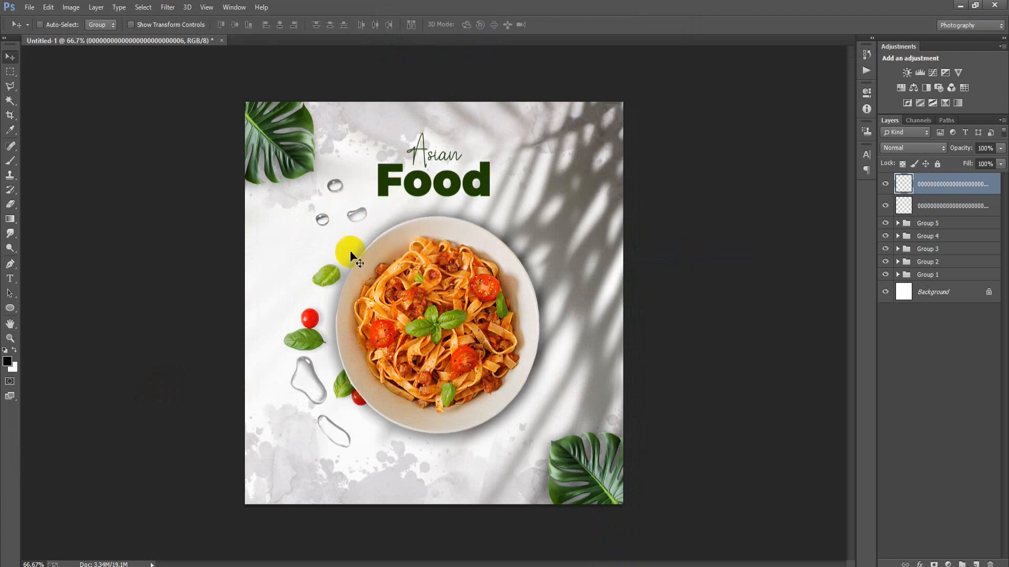
# Place the linked droplets image ending in 07, move it to the bowl's upper right beside the title and rasterize it.
pyautogui.click(30, 7)
pyautogui.click(71, 221)
pyautogui.click(506, 221)
pyautogui.click(628, 445)
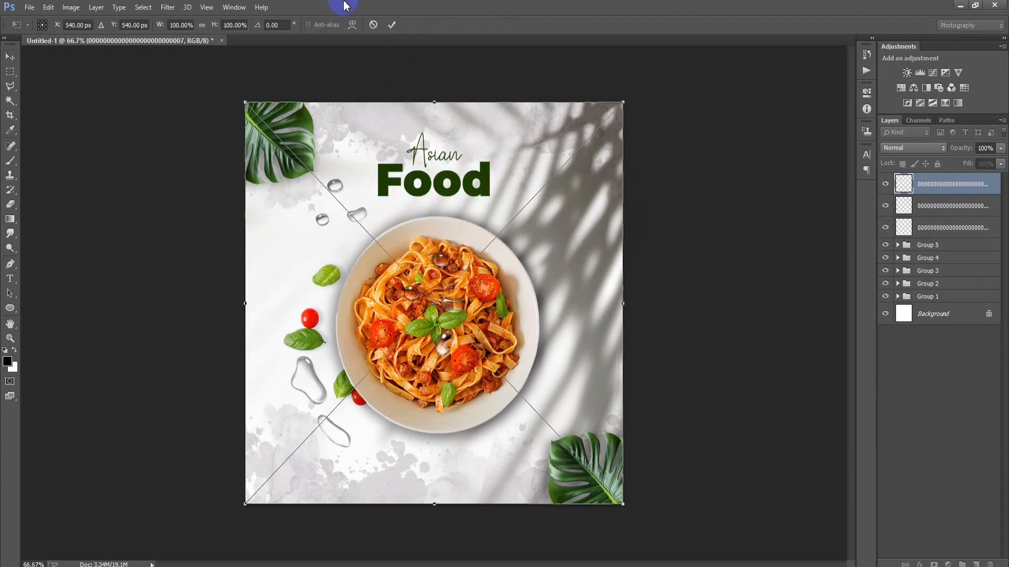
pyautogui.click(393, 25)
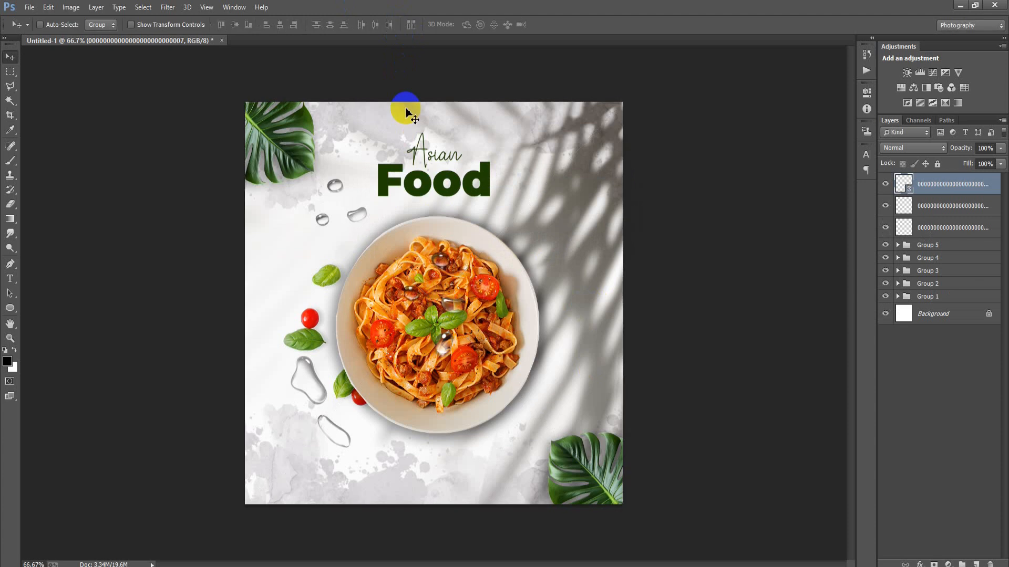
pyautogui.moveTo(480, 306); pyautogui.dragTo(558, 264)
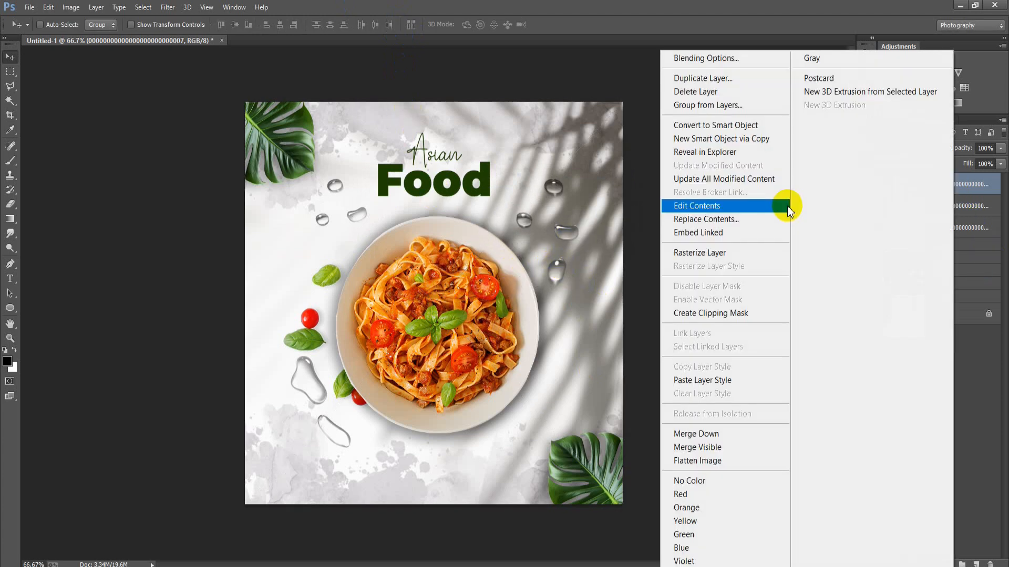
pyautogui.click(746, 254)
# Duplicate the three small droplets from the file ending in 06 to the bowl's lower right, rotate the copy and move it closer to the bowl.
pyautogui.click(924, 206)
pyautogui.moveTo(345, 209); pyautogui.dragTo(583, 379)
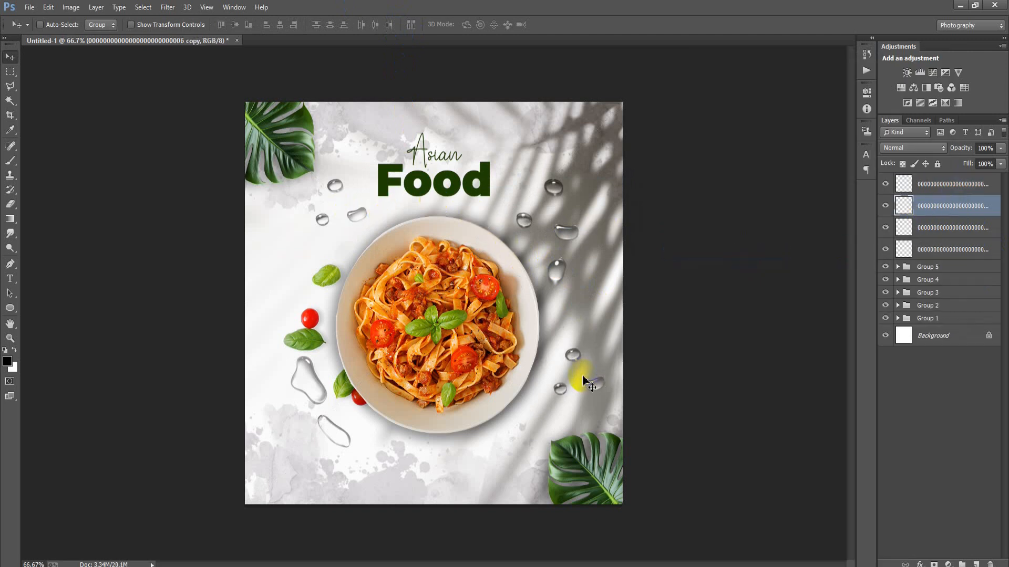
pyautogui.hotkey('ctrl', 't')
pyautogui.moveTo(605, 400); pyautogui.dragTo(573, 403)
pyautogui.click(507, 25)
pyautogui.moveTo(580, 368); pyautogui.dragTo(565, 375)
pyautogui.click(734, 372)
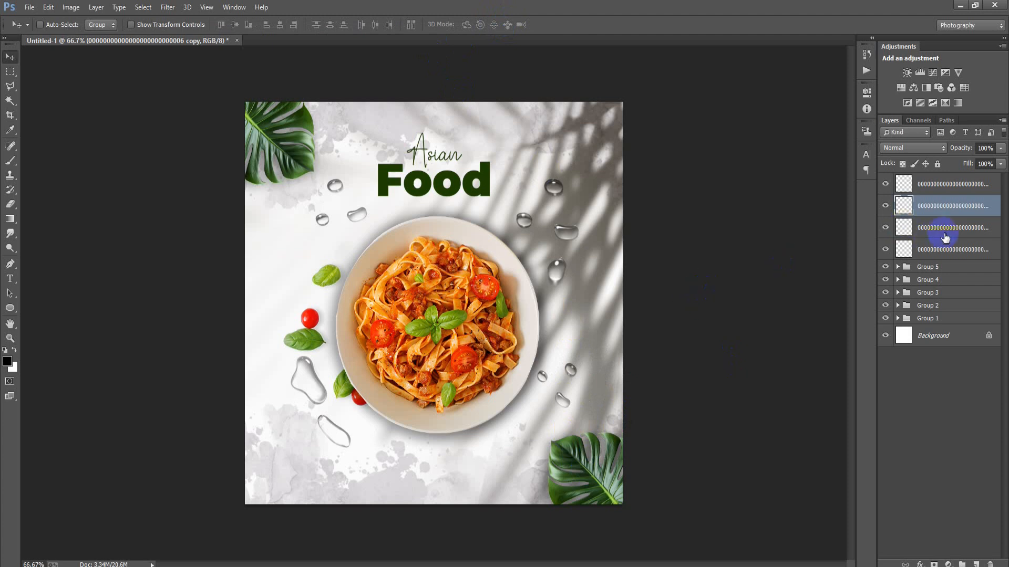
# Group the four water droplet layers.
pyautogui.click(942, 192)
pyautogui.keyDown('shift'); pyautogui.click(948, 255); pyautogui.keyUp('shift')
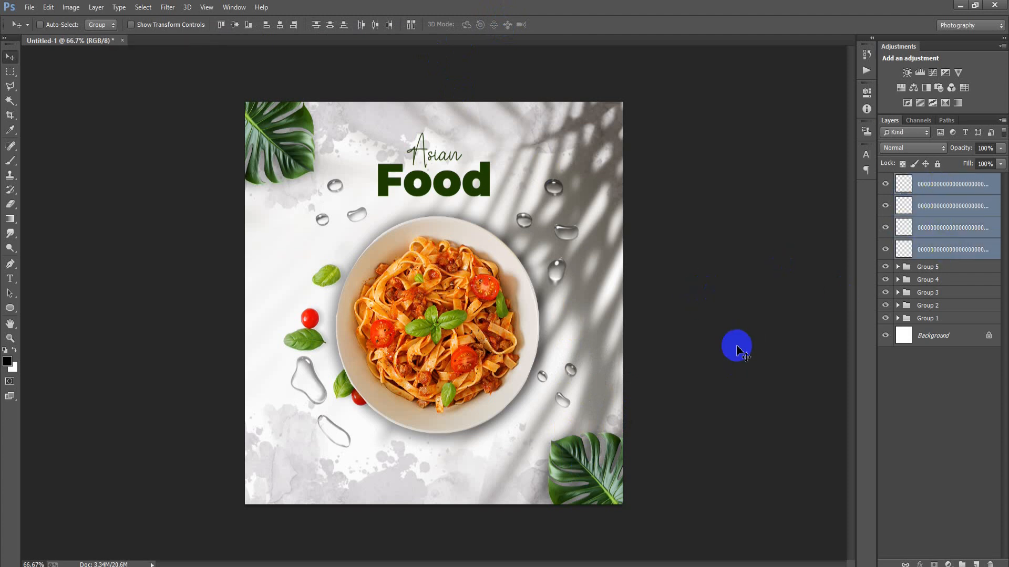
pyautogui.hotkey('ctrl', 'g')
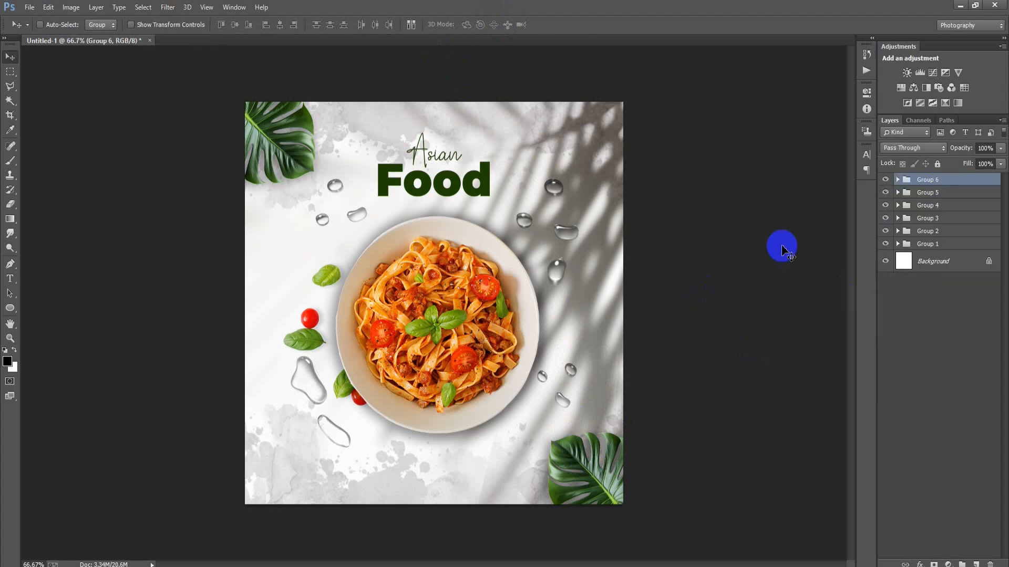
# Place the lorem ipsum text image, the file ending in 08, as a linked file and position it below the bowl.
pyautogui.click(29, 8)
pyautogui.click(79, 223)
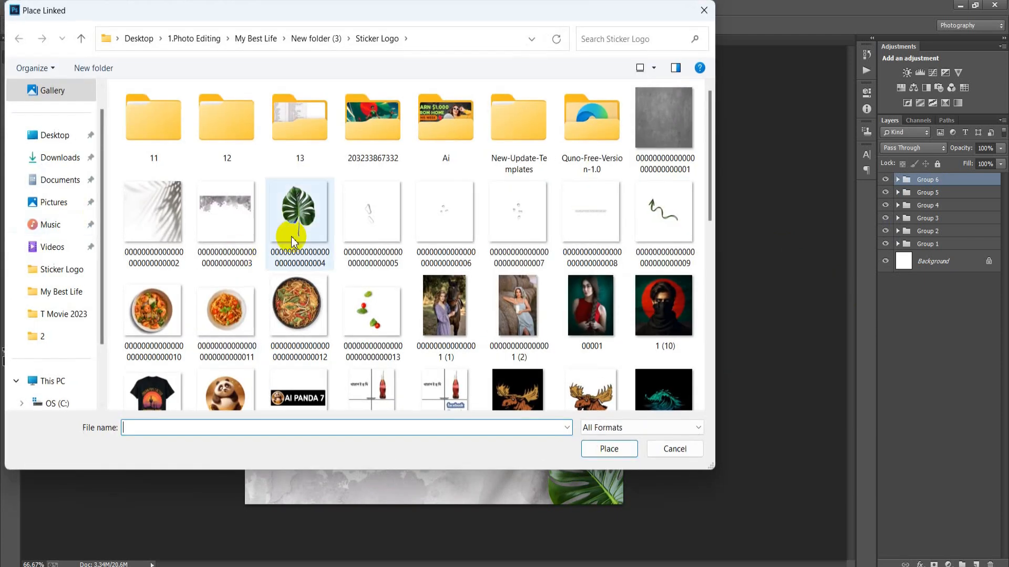
pyautogui.click(591, 213)
pyautogui.click(612, 449)
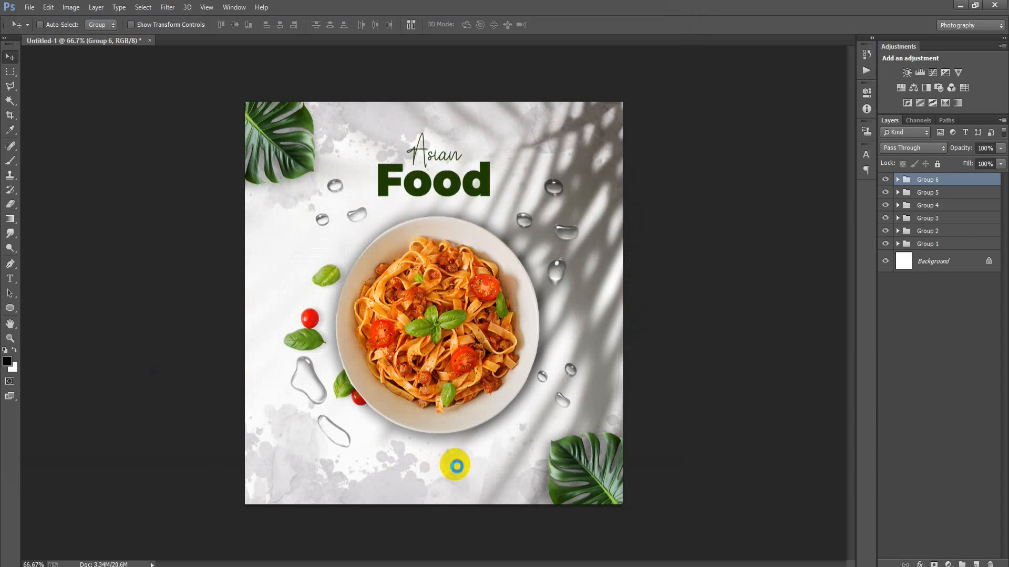
pyautogui.moveTo(450, 385); pyautogui.dragTo(456, 545)
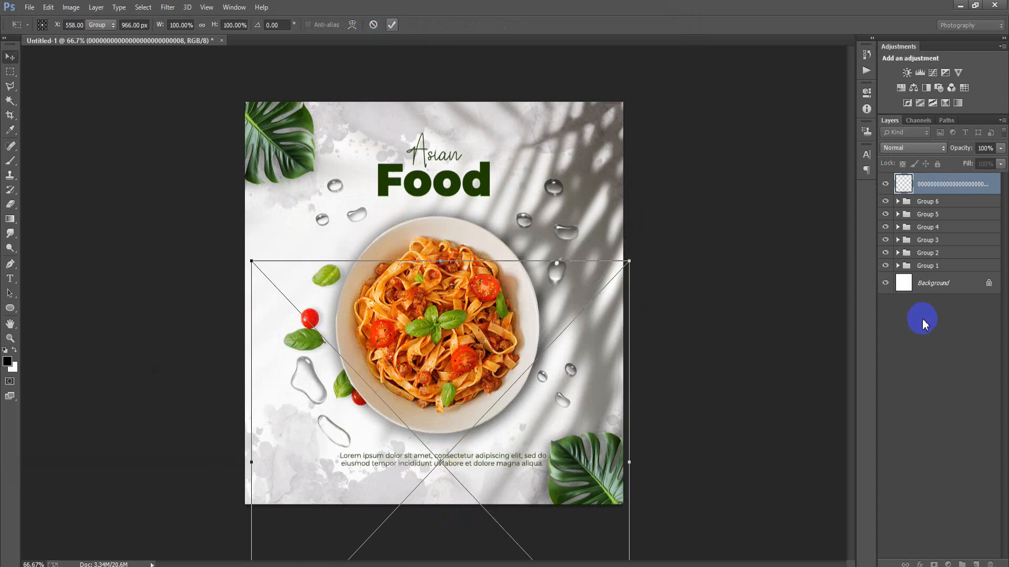
pyautogui.press('Return')
# Center the lorem ipsum layer horizontally on the Background and rasterize it.
pyautogui.click(927, 284)
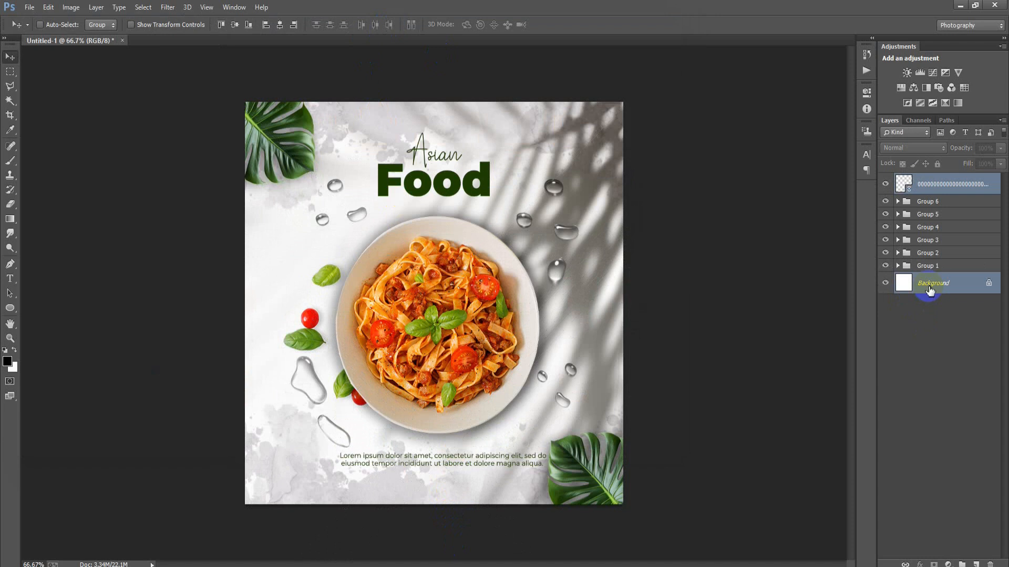
pyautogui.click(282, 25)
pyautogui.click(955, 185)
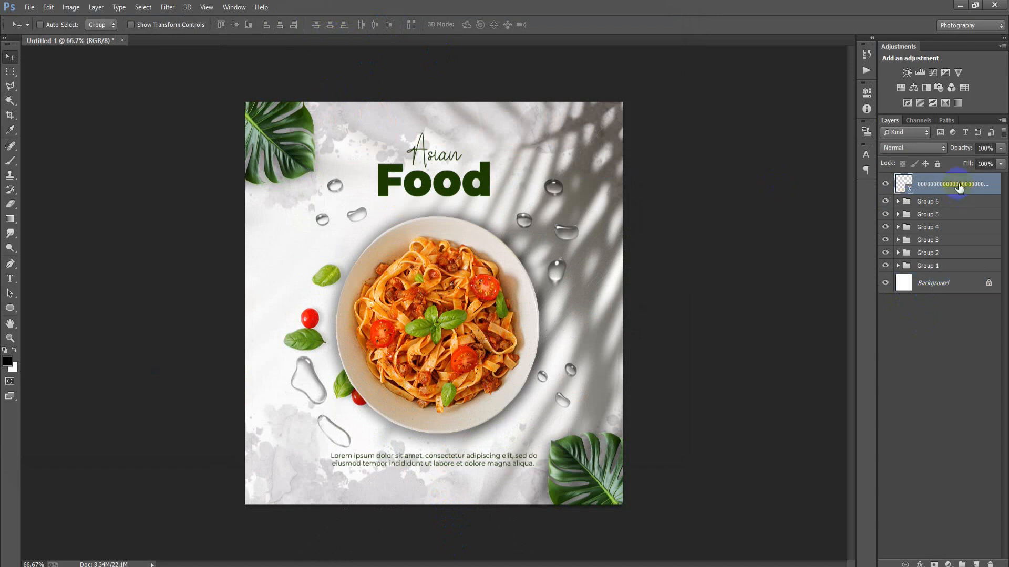
pyautogui.rightClick(957, 185)
pyautogui.click(717, 253)
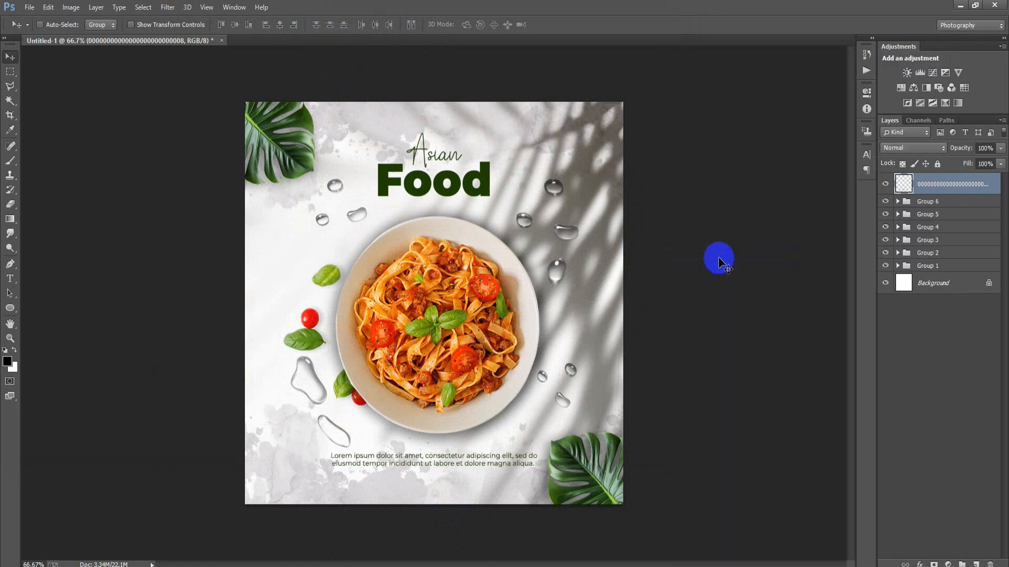
# Nudge the lorem ipsum text up and down to fine-tune its vertical position below the bowl.
pyautogui.press('Down')
pyautogui.press('Down')
pyautogui.press('Down')
pyautogui.press('Up')
pyautogui.press('Up')
pyautogui.press('Up')
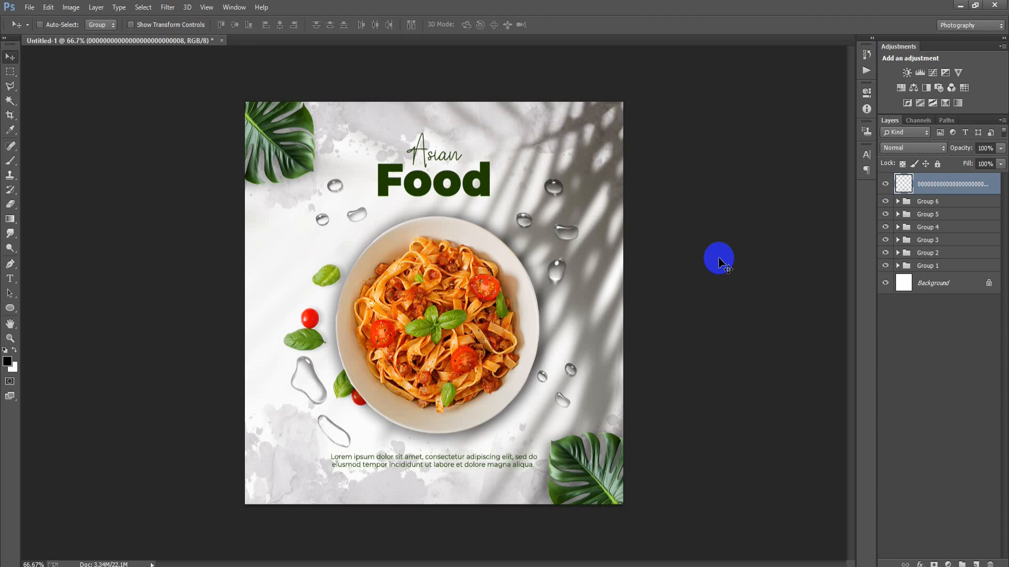
pyautogui.press('Up')
pyautogui.press('Down')
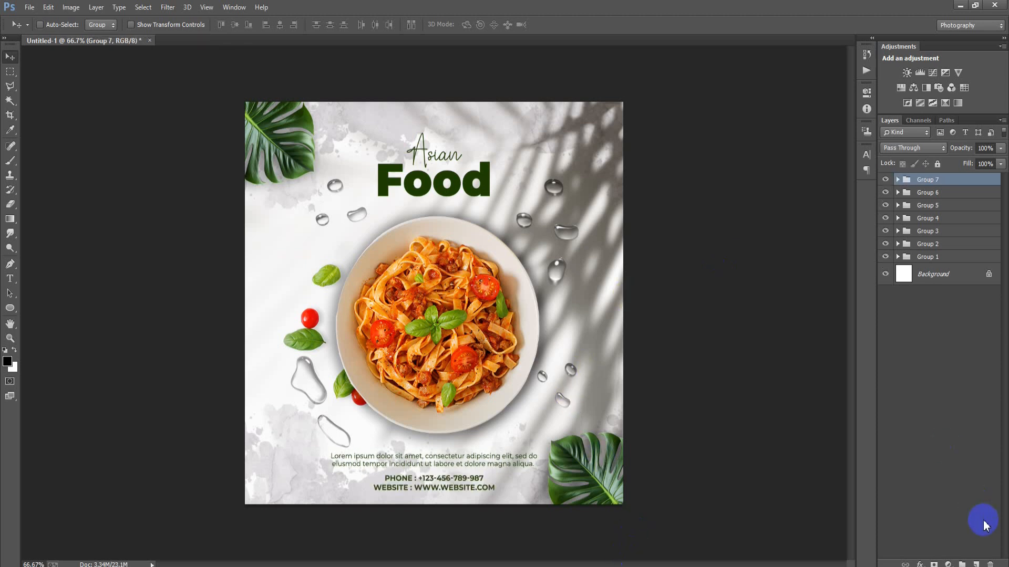
# Add a new layer and create the text "Very" on the poster's empty area to the left of the bowl.
pyautogui.click(975, 563)
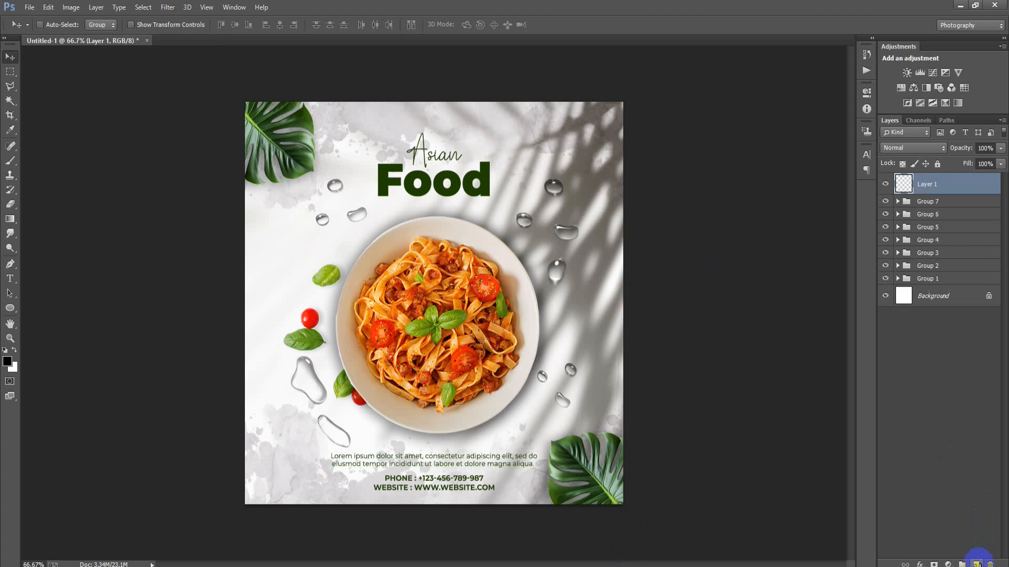
pyautogui.click(11, 280)
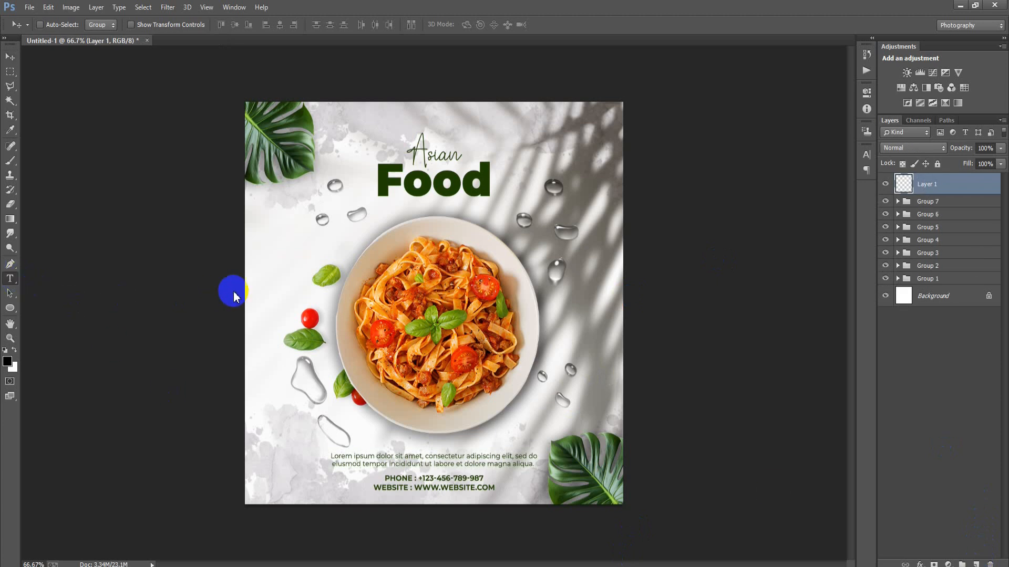
pyautogui.click(282, 256)
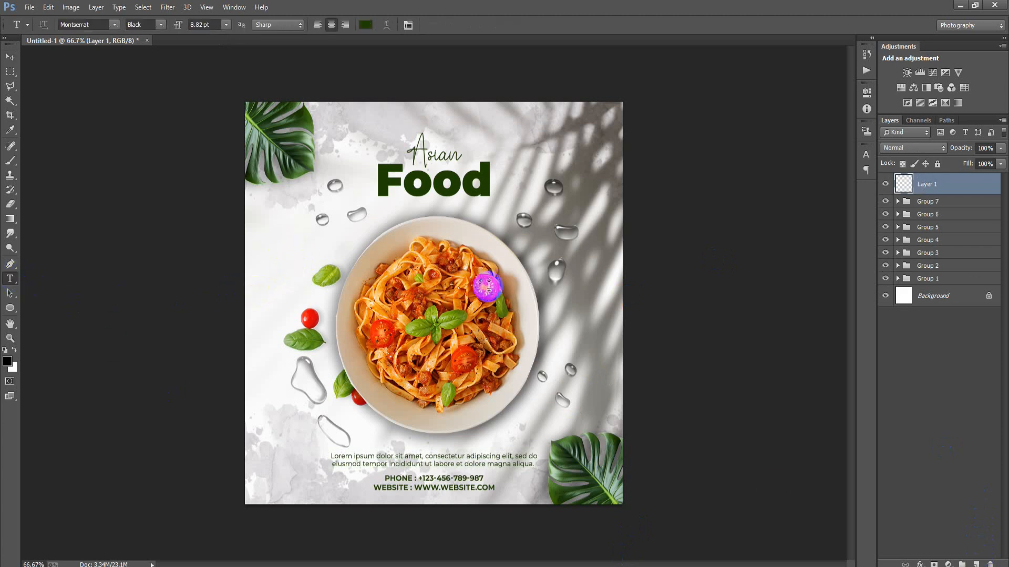
pyautogui.write('Very')
pyautogui.click(7, 59)
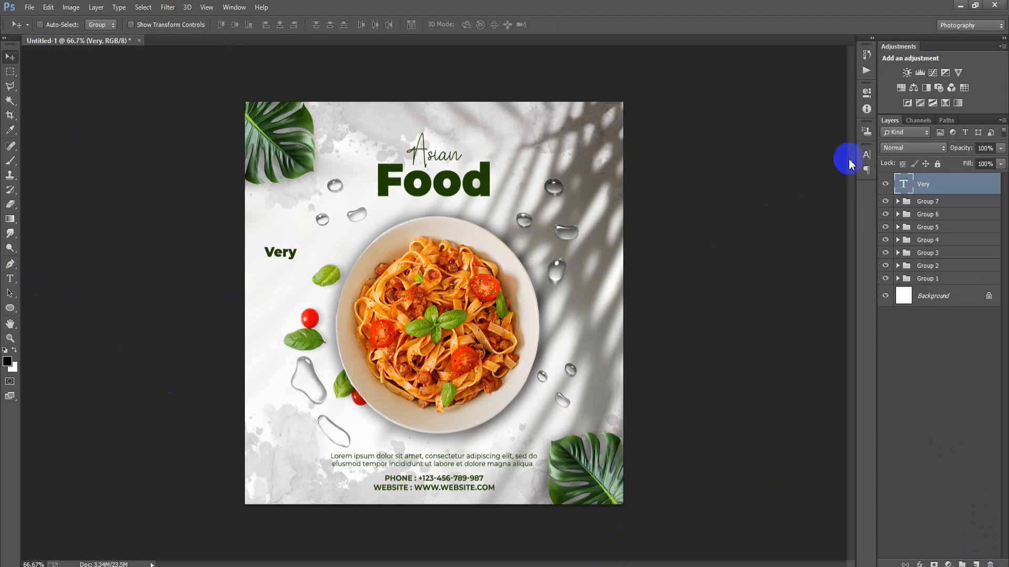
# Change the font of the "Very" text to After Daylight.
pyautogui.click(866, 155)
pyautogui.click(777, 160)
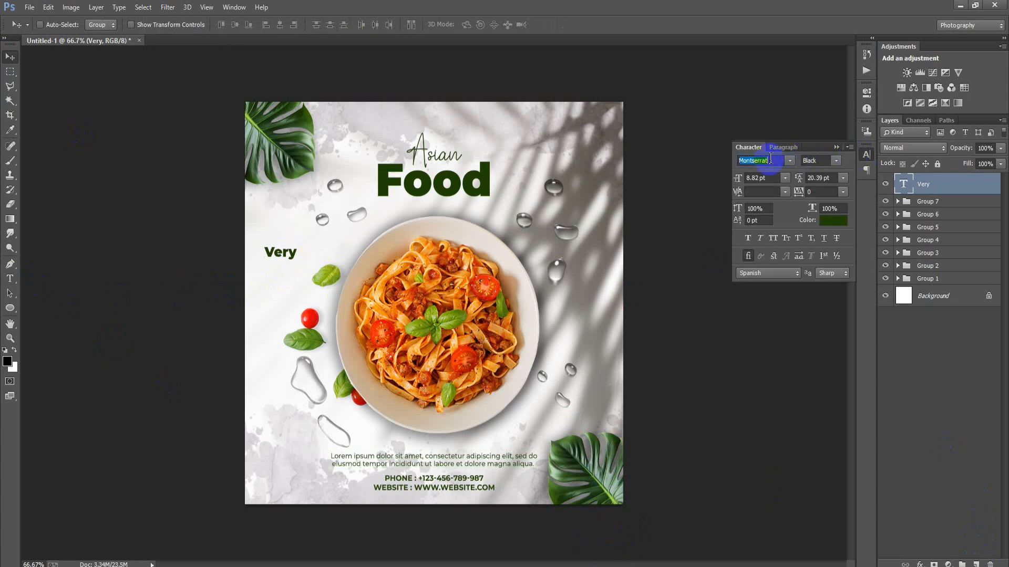
pyautogui.press('Return')
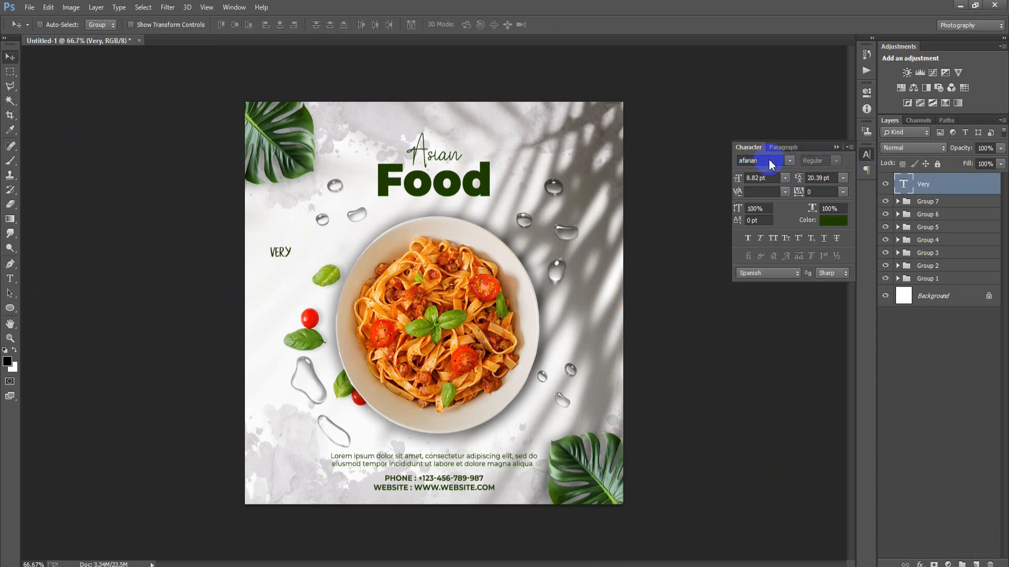
pyautogui.click(789, 161)
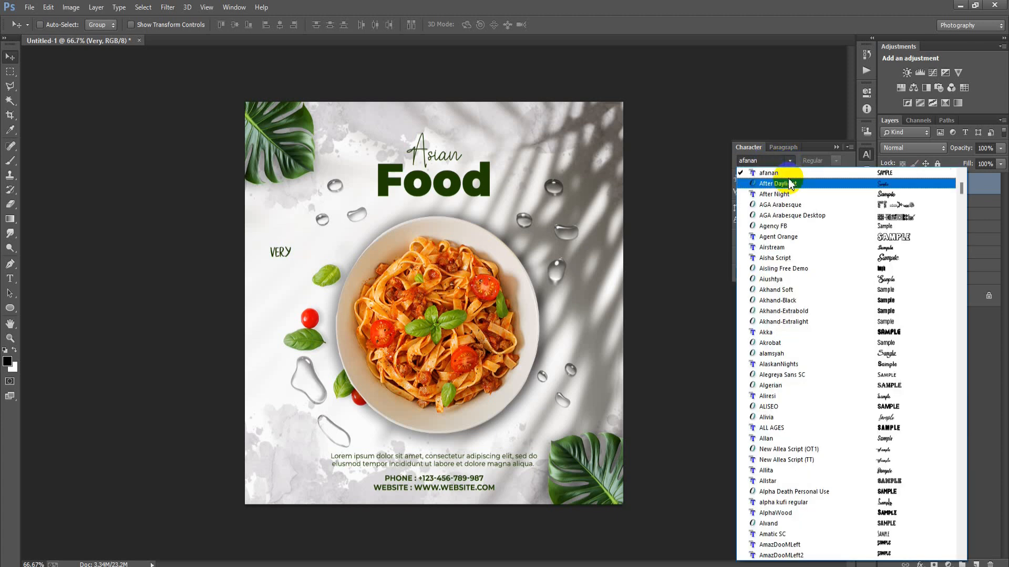
pyautogui.click(788, 184)
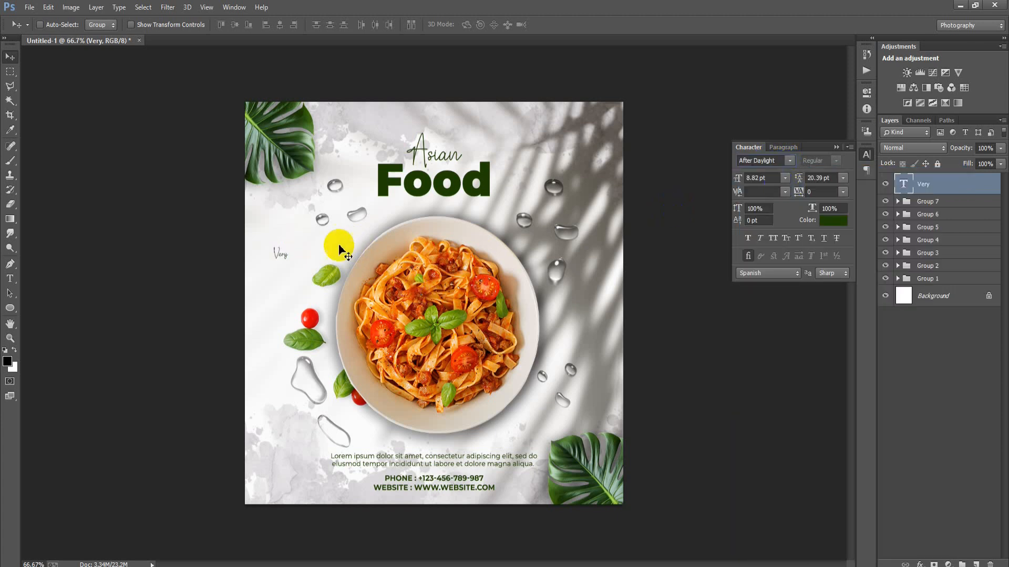
# Enlarge the "Very" text with Free Transform to about 15 pt.
pyautogui.hotkey('ctrl', 't')
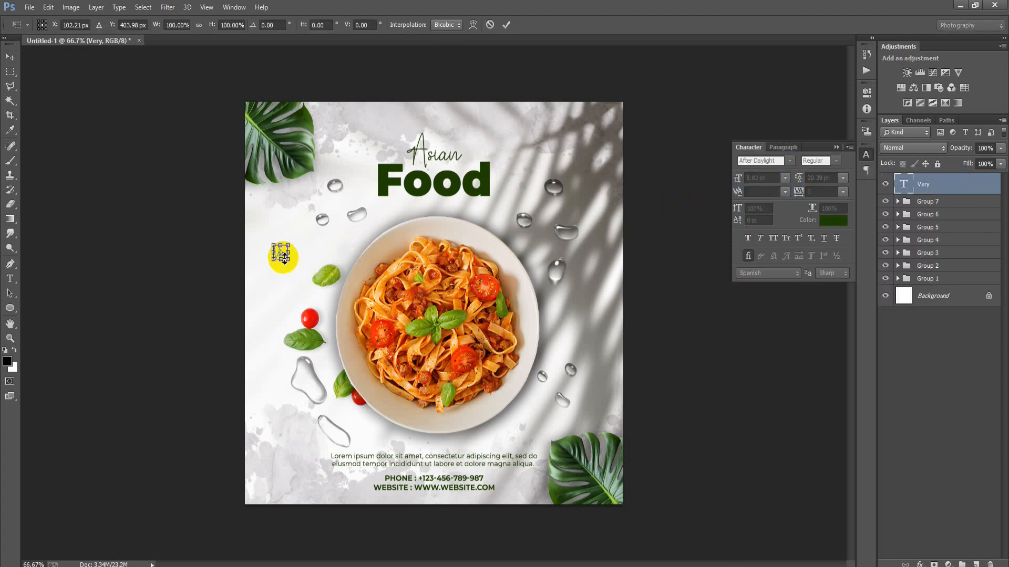
pyautogui.moveTo(292, 262)
pyautogui.mouseDown()
pyautogui.moveTo(275, 252)
pyautogui.moveTo(282, 264)
pyautogui.mouseUp()
pyautogui.click(508, 26)
# Duplicate the "Very" text directly below itself and change the copy's wording to "Delicious".
pyautogui.doubleClick(902, 185)
pyautogui.write('Delicious')
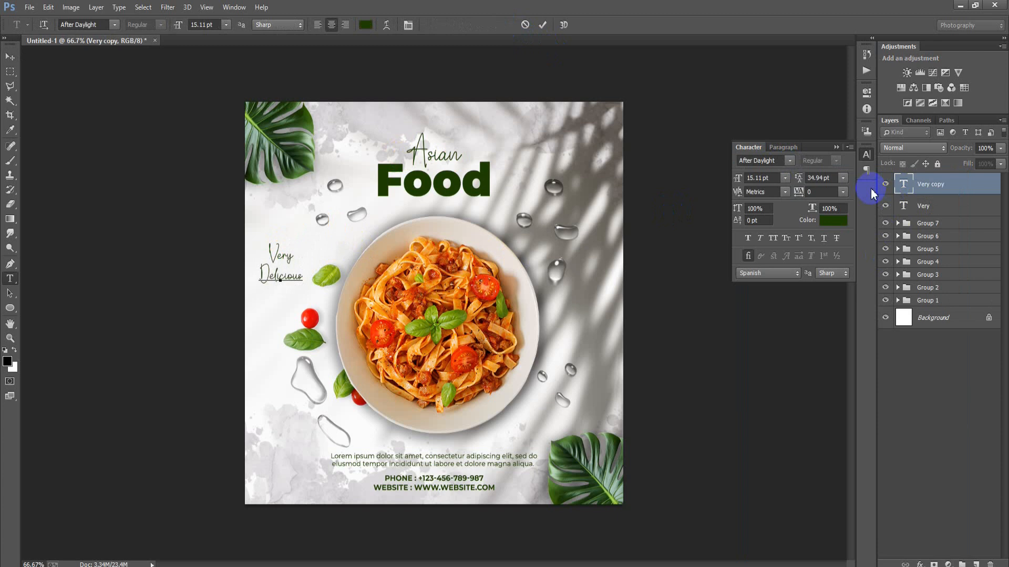
pyautogui.click(542, 25)
pyautogui.press('v')
# Move the three-droplet layer in Group 6 to above the "Very" text and scale it down with Free Transform.
pyautogui.click(929, 207)
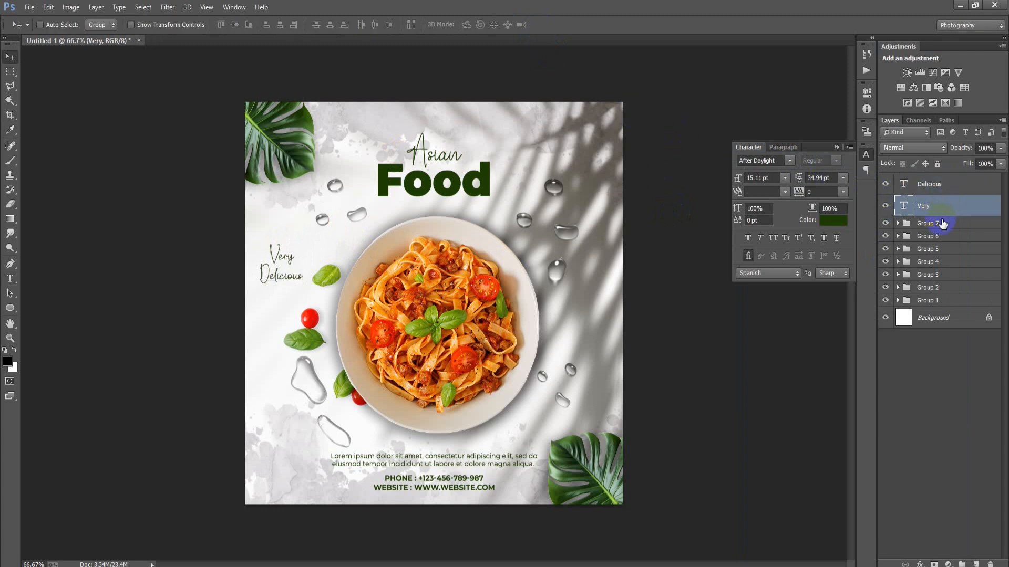
pyautogui.click(898, 236)
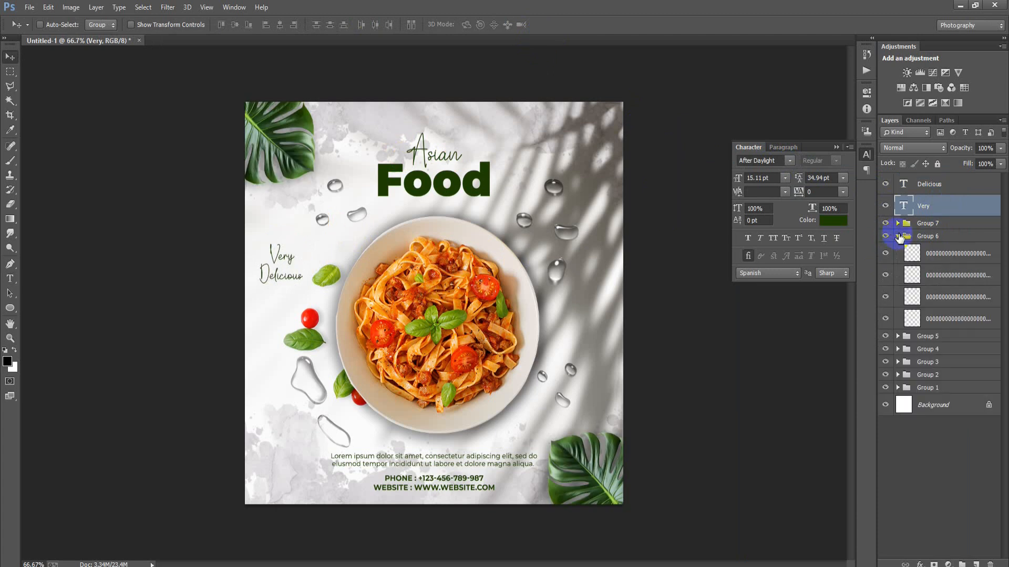
pyautogui.click(954, 297)
pyautogui.moveTo(345, 205); pyautogui.dragTo(311, 213)
pyautogui.hotkey('ctrl', 't')
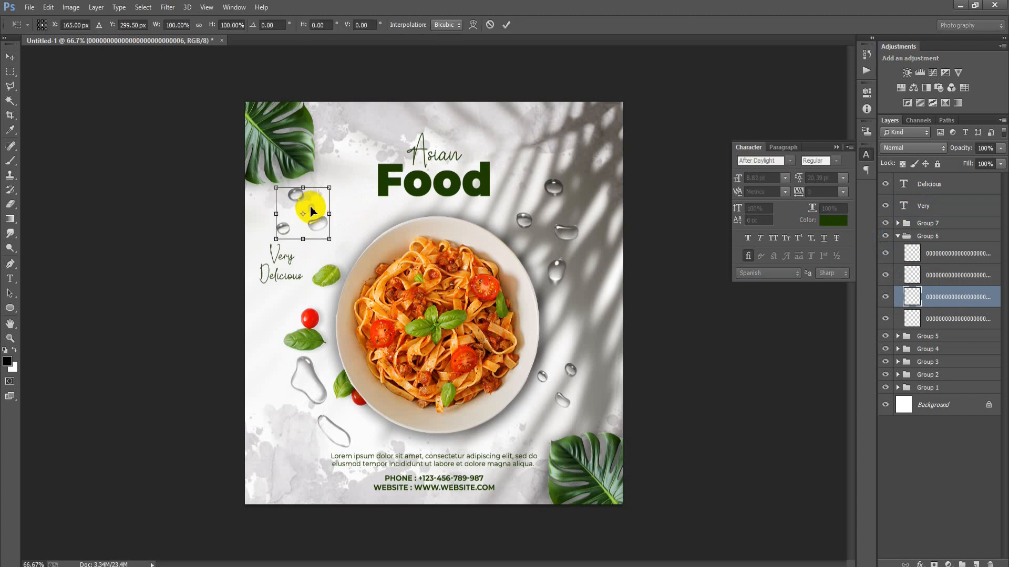
pyautogui.moveTo(329, 238); pyautogui.dragTo(293, 220)
pyautogui.click(506, 24)
pyautogui.click(912, 275)
pyautogui.click(904, 241)
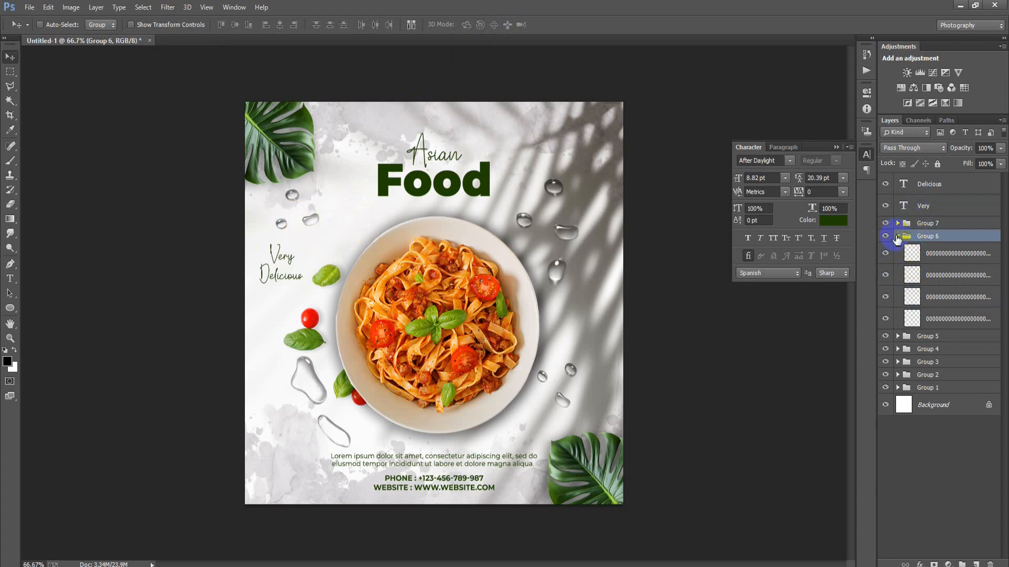
pyautogui.click(898, 236)
# Move the "Very" and "Delicious" text layers together slightly down, away from the droplets.
pyautogui.click(924, 196)
pyautogui.keyDown('shift'); pyautogui.click(925, 193); pyautogui.keyUp('shift')
pyautogui.moveTo(278, 268); pyautogui.dragTo(282, 289)
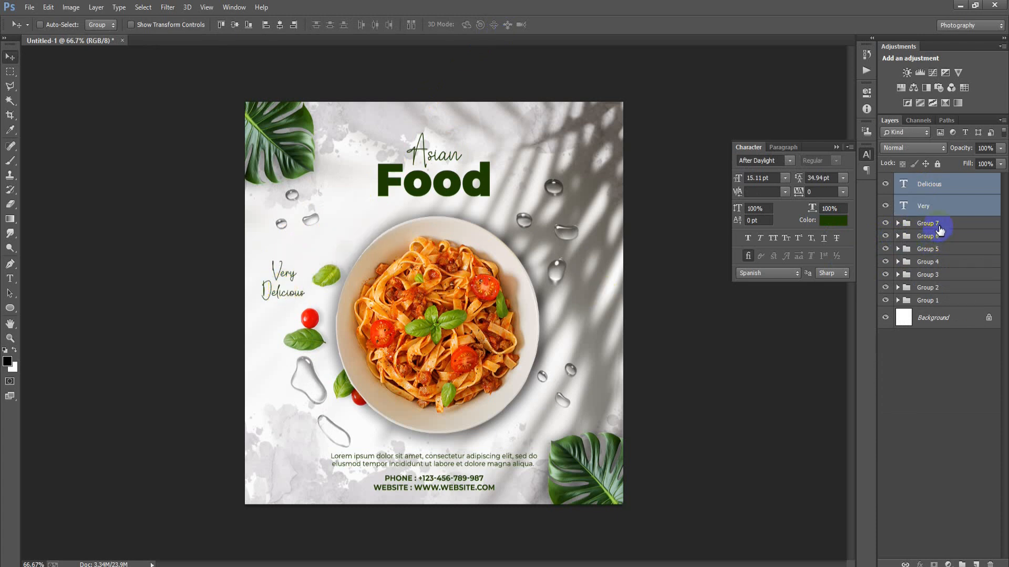
# Place the green arrow image, the file ending in 09, above Group 7 at 25% scale and position it below "Delicious".
pyautogui.click(939, 230)
pyautogui.click(29, 7)
pyautogui.click(84, 223)
pyautogui.doubleClick(653, 225)
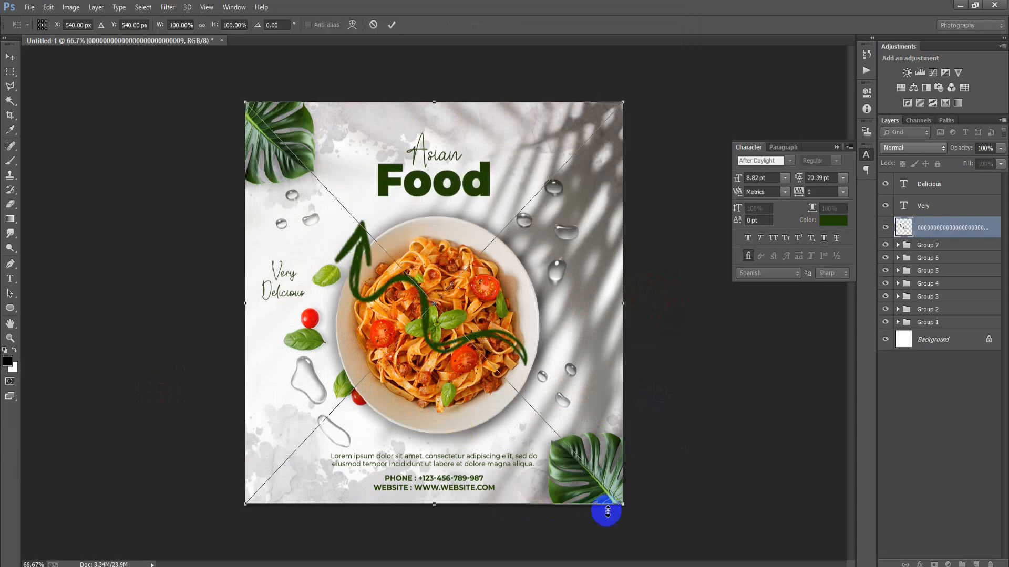
pyautogui.moveTo(621, 507); pyautogui.dragTo(463, 375)
pyautogui.click(393, 27)
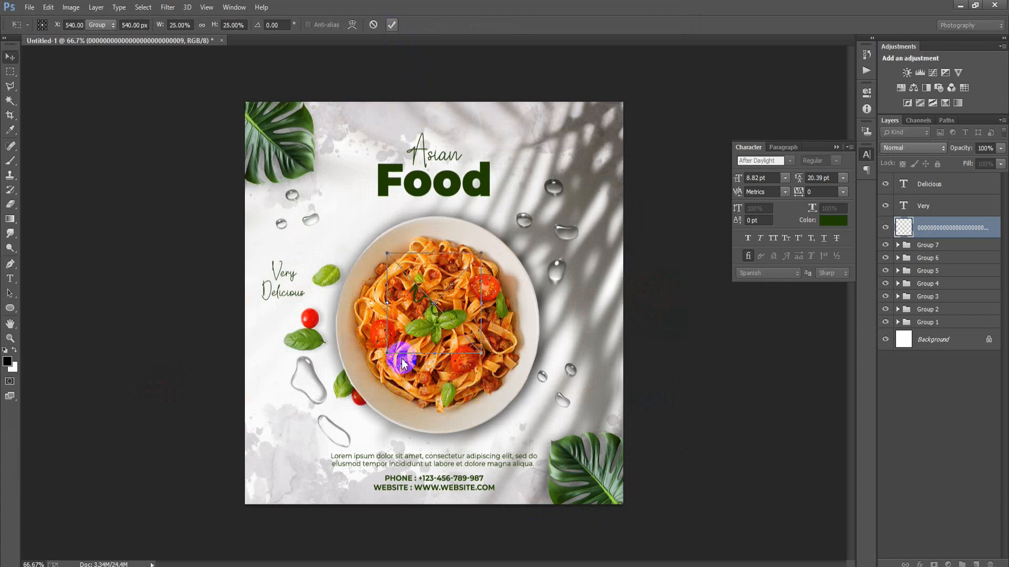
pyautogui.click(391, 25)
pyautogui.moveTo(417, 309); pyautogui.dragTo(292, 318)
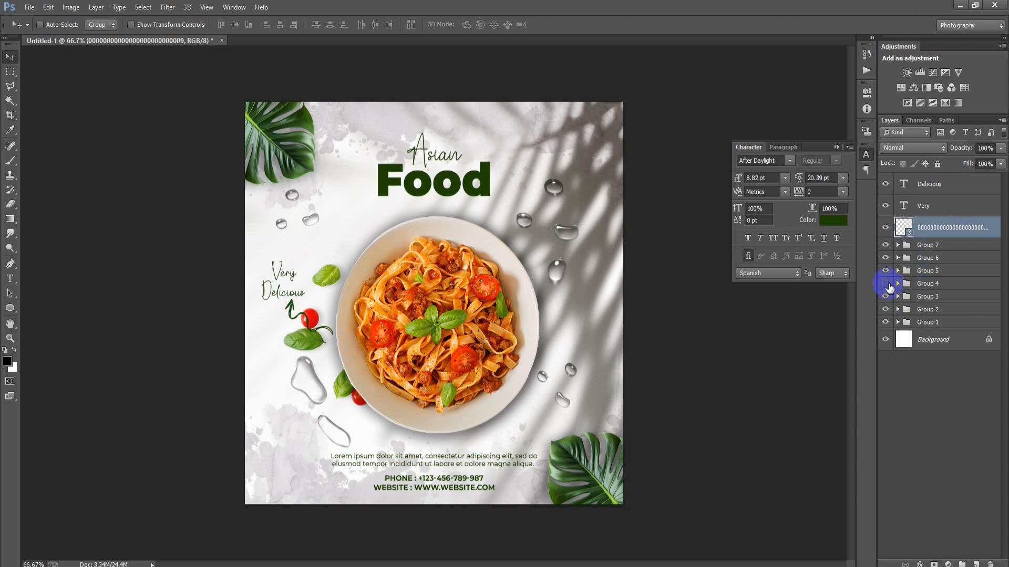
# Move the arrow layer into Group 4 beneath the bowl and garnish layers.
pyautogui.click(886, 284)
pyautogui.click(886, 284)
pyautogui.moveTo(944, 235); pyautogui.dragTo(919, 298)
pyautogui.click(898, 262)
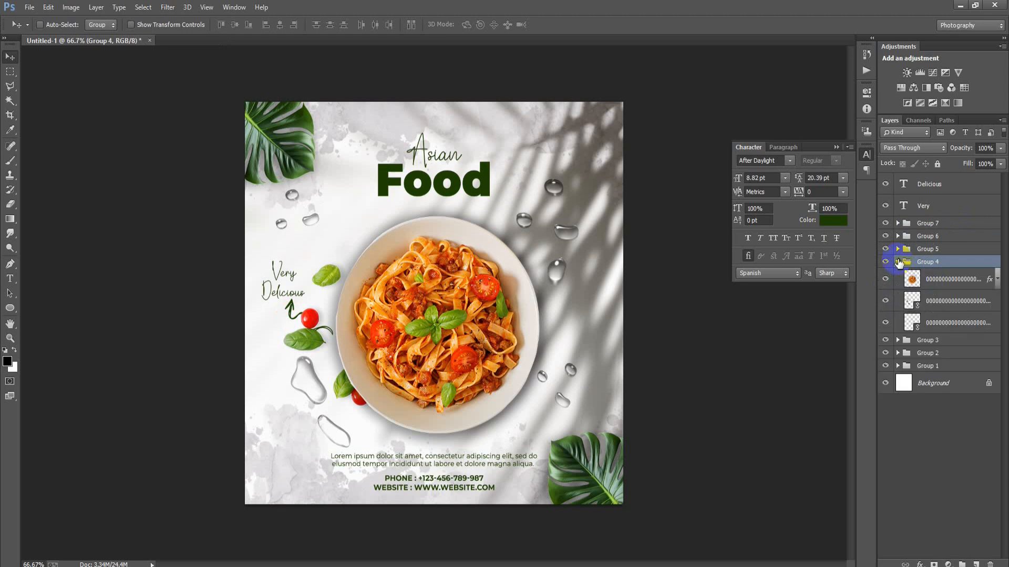
pyautogui.click(886, 324)
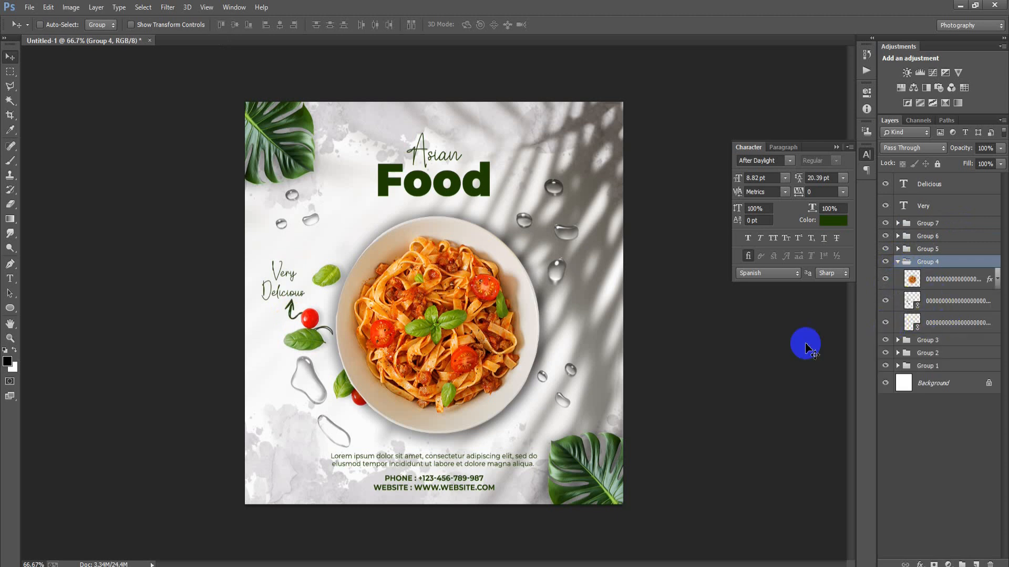
# Move only the arrow layer in Group 4 up and right so its tail tucks behind the bowl's left rim.
pyautogui.moveTo(328, 328); pyautogui.dragTo(336, 328)
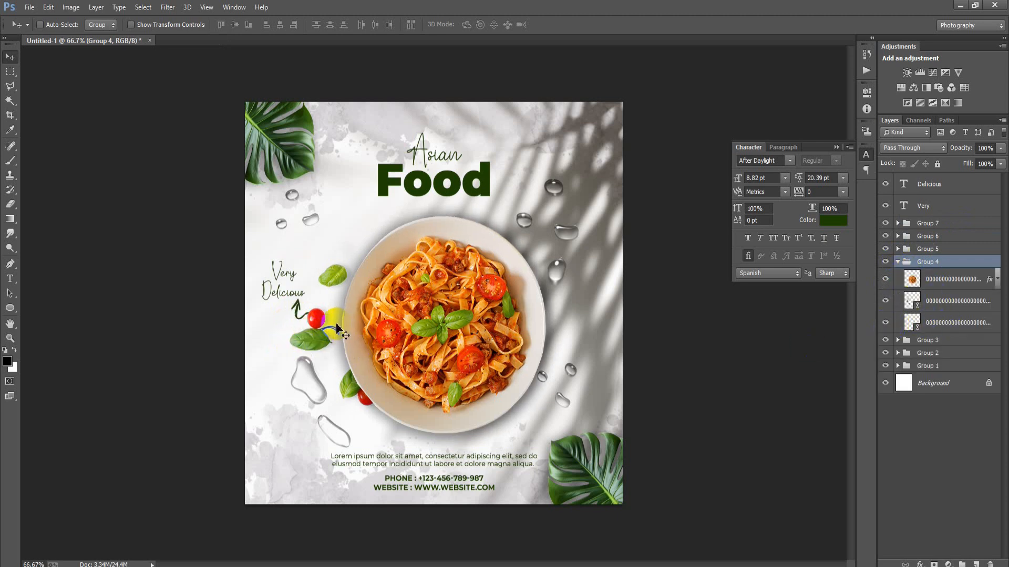
pyautogui.hotkey('ctrl', 'z')
pyautogui.click(950, 323)
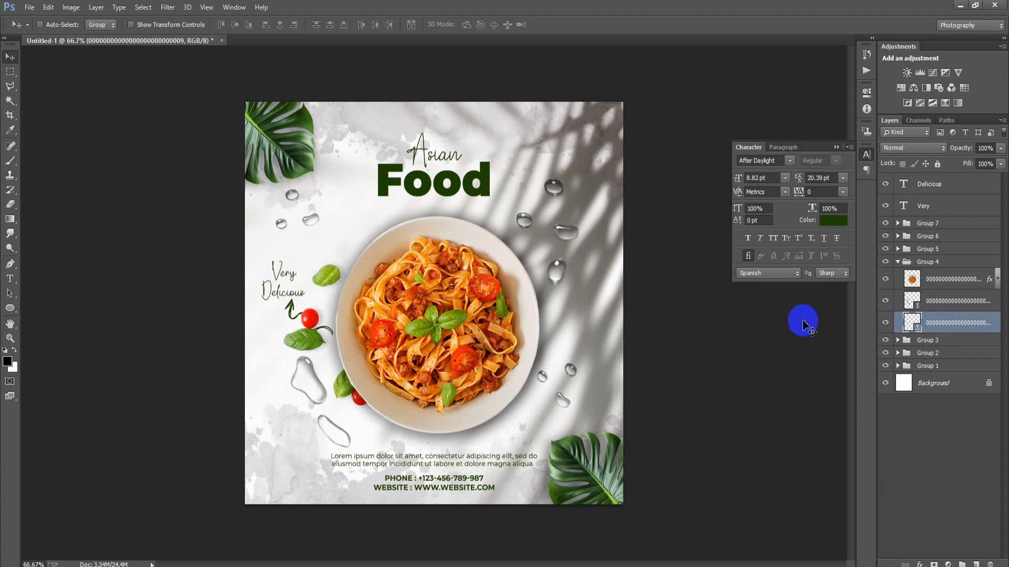
pyautogui.moveTo(355, 344); pyautogui.dragTo(350, 324)
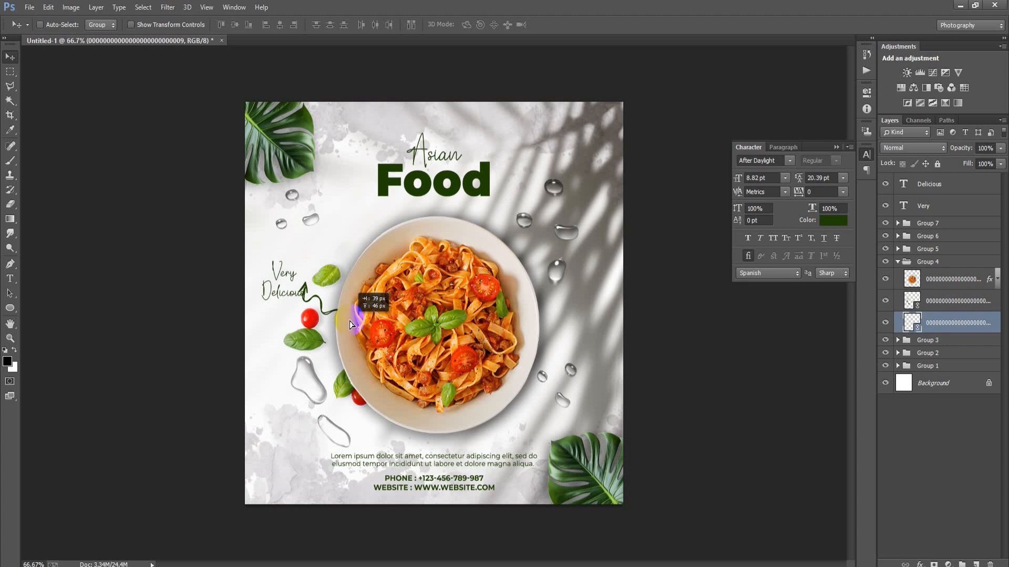
pyautogui.moveTo(350, 325); pyautogui.dragTo(351, 324)
pyautogui.click(897, 262)
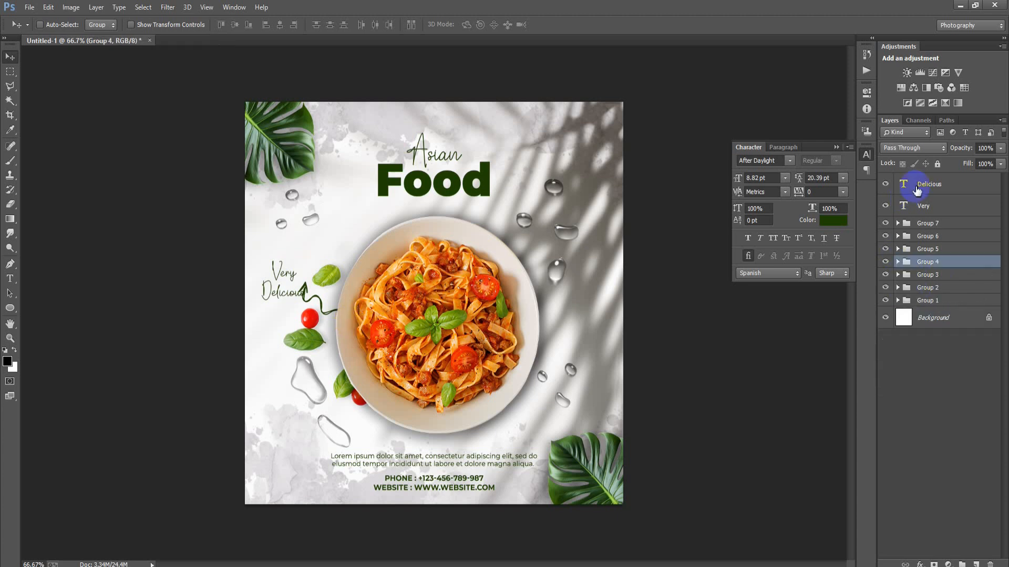
# Move the "Very" and "Delicious" texts together to just above the arrowhead and group the two layers.
pyautogui.click(927, 184)
pyautogui.keyDown('shift'); pyautogui.click(923, 206); pyautogui.keyUp('shift')
pyautogui.moveTo(284, 287); pyautogui.dragTo(292, 269)
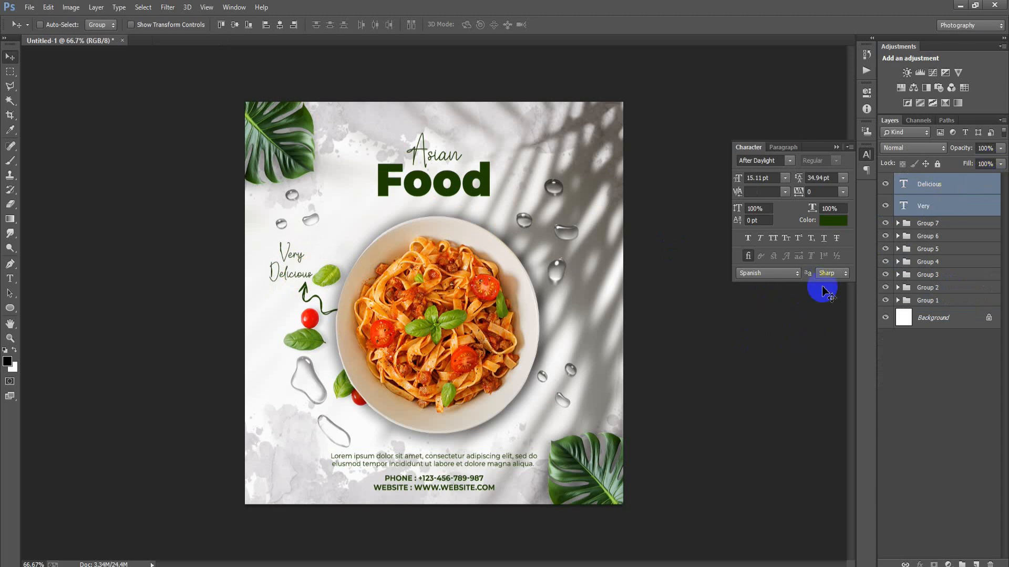
pyautogui.hotkey('ctrl', 'g')
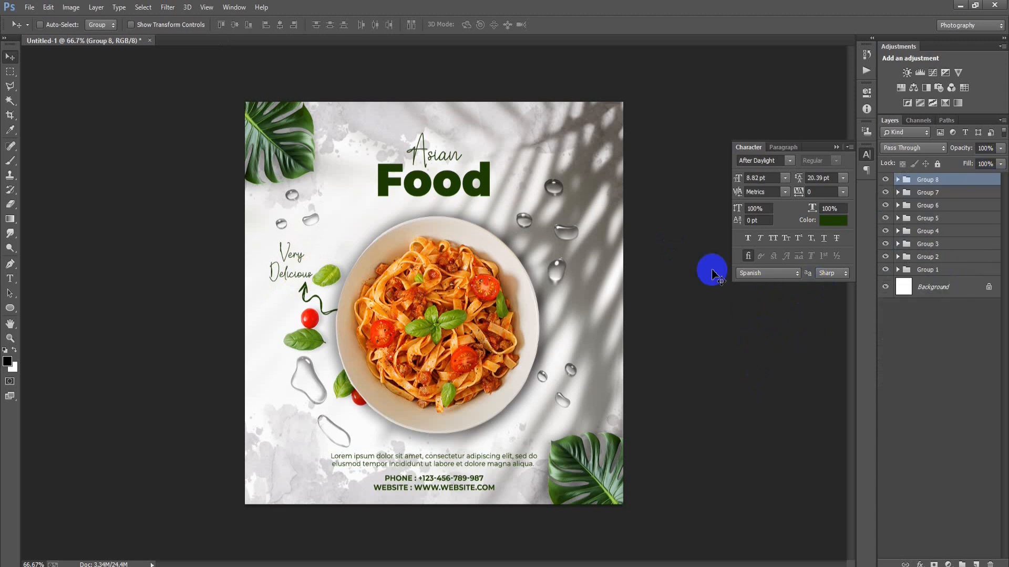
pyautogui.click(836, 147)
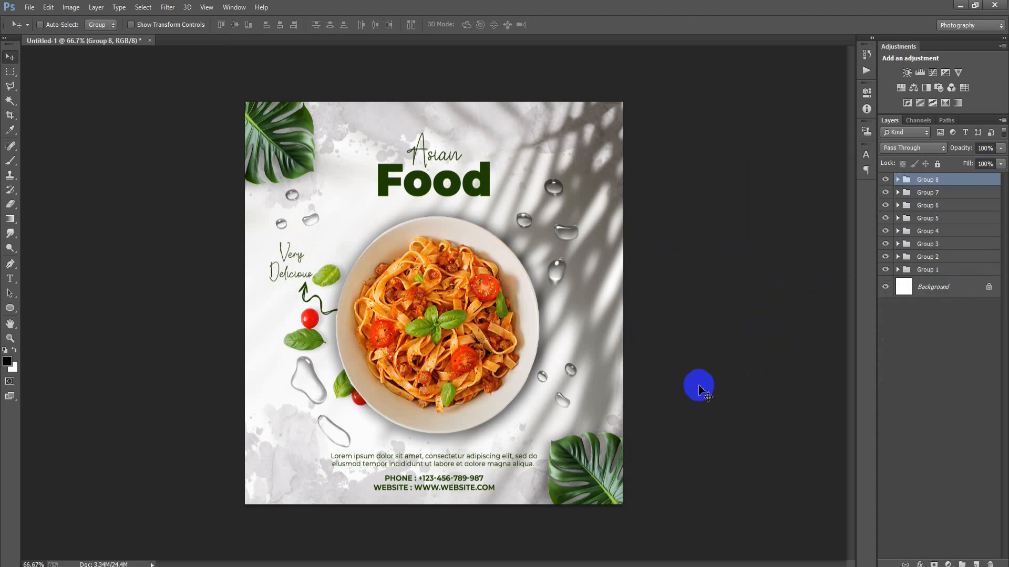